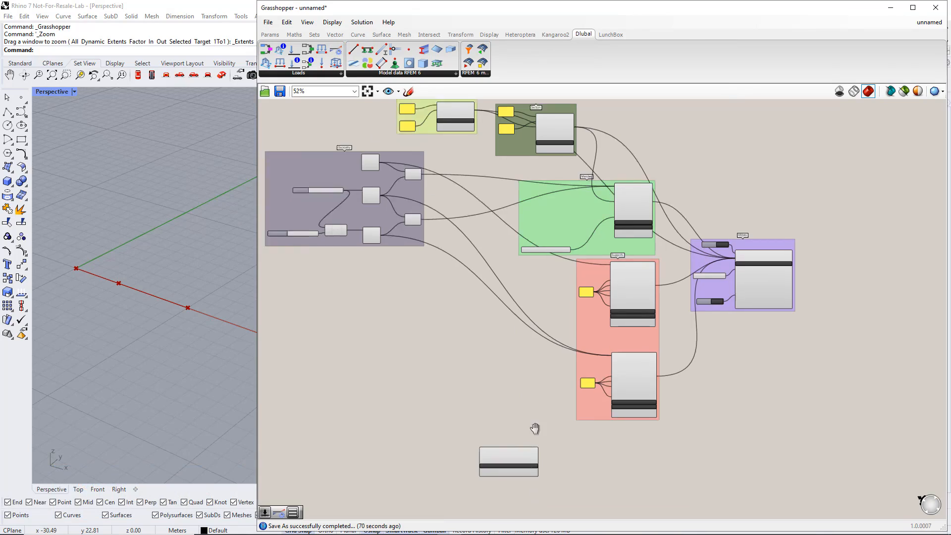
Add a number slider with value 1 and connect it to the No. input of the Static Analysis Settings component.
scroll(476, 320, "up", 5)
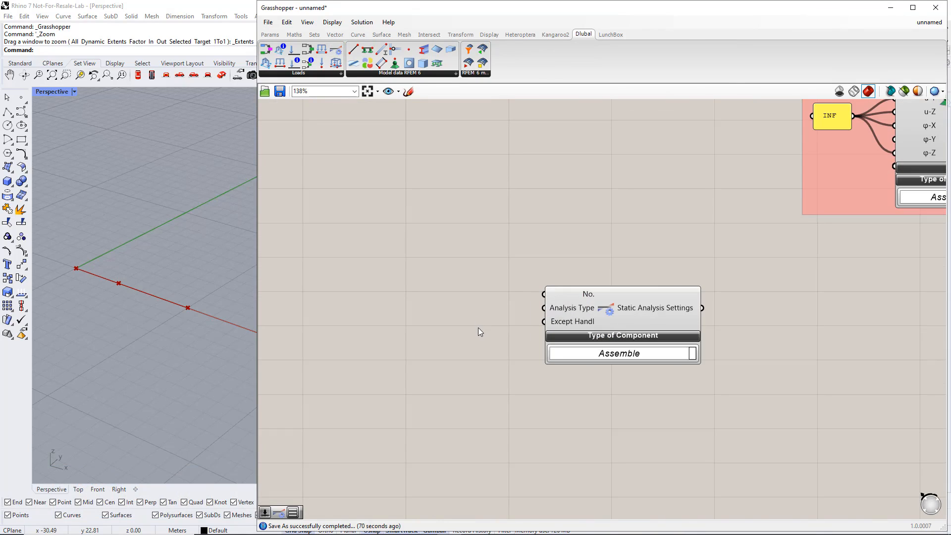
double_click(404, 292)
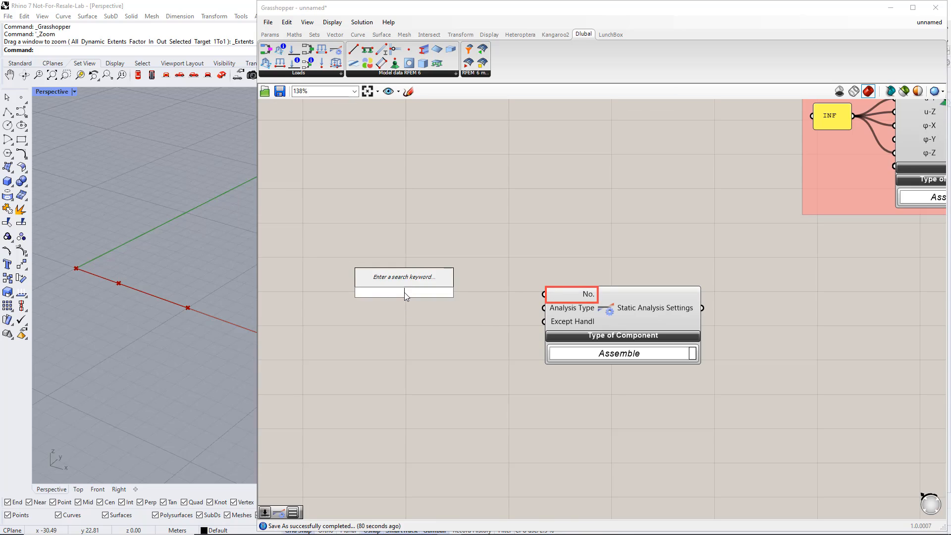
type("1")
key("Return")
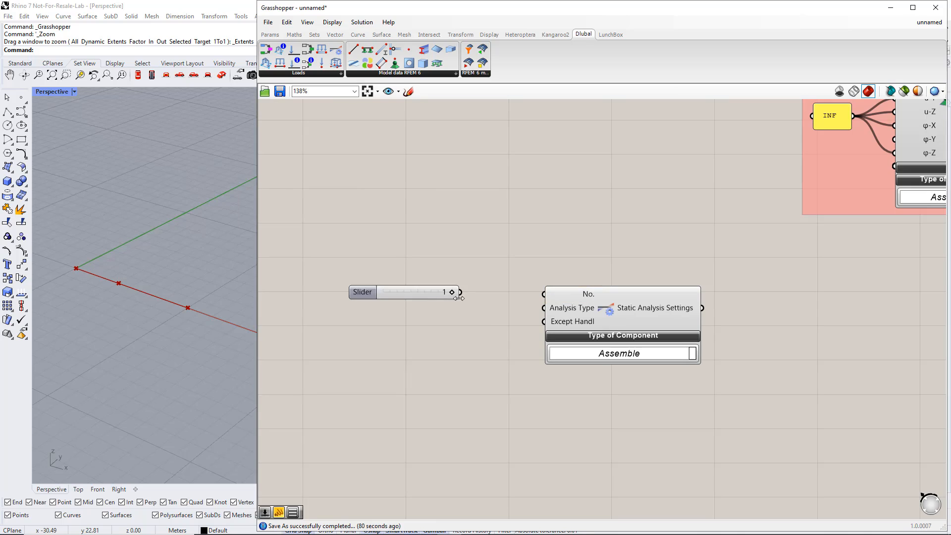
left_click_drag(470, 293, 544, 294)
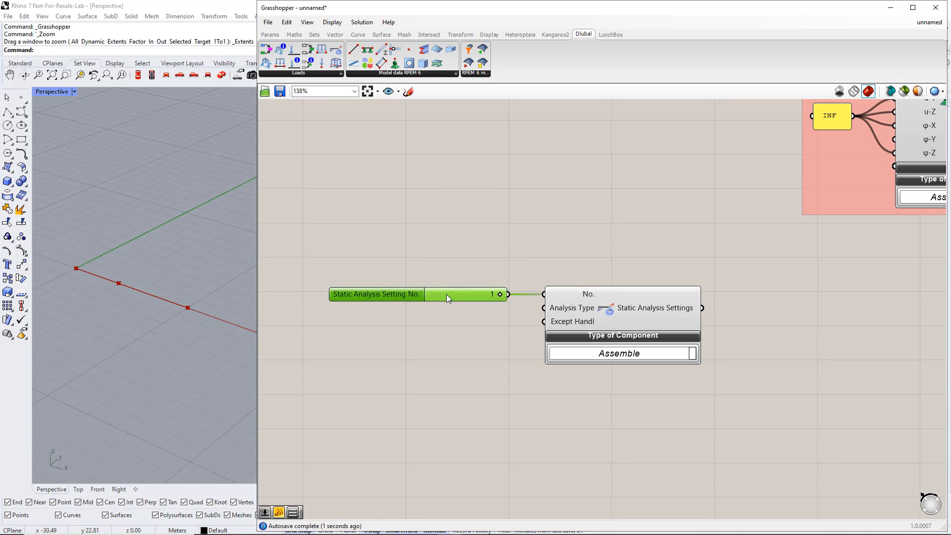
Add a Value List, connect it to the Analysis Type input of Static Analysis Settings, and keep GEOMETRICALLY_LINEAR as its option.
left_click(270, 33)
left_click(436, 73)
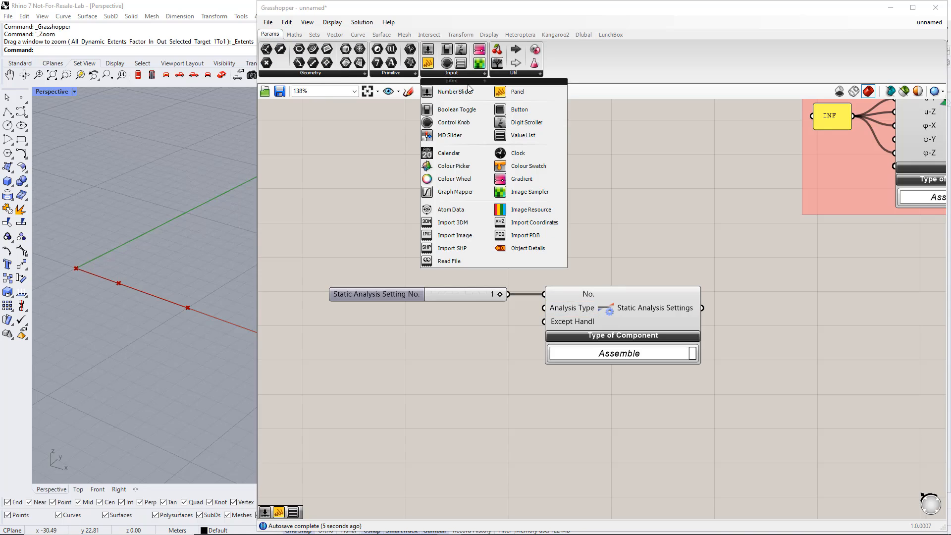
left_click_drag(516, 137, 444, 283)
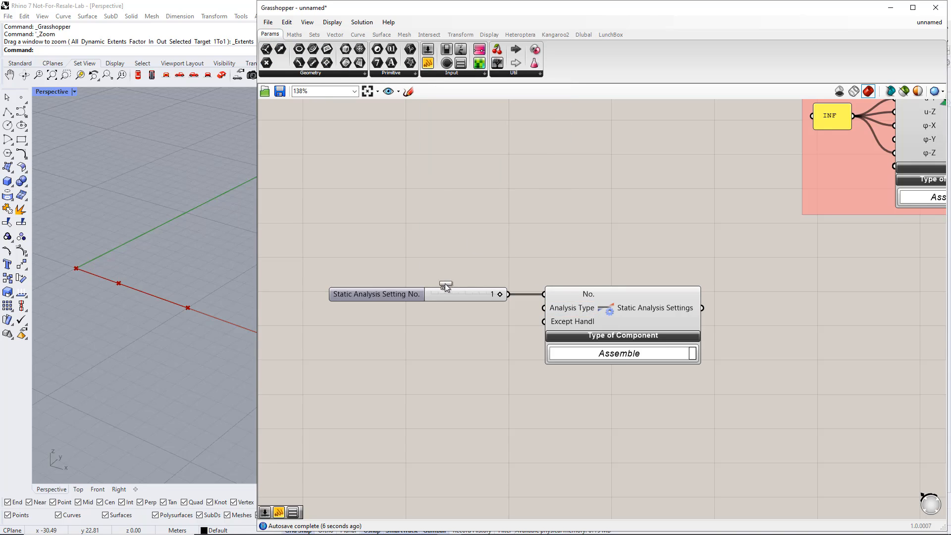
left_click_drag(418, 322, 545, 309)
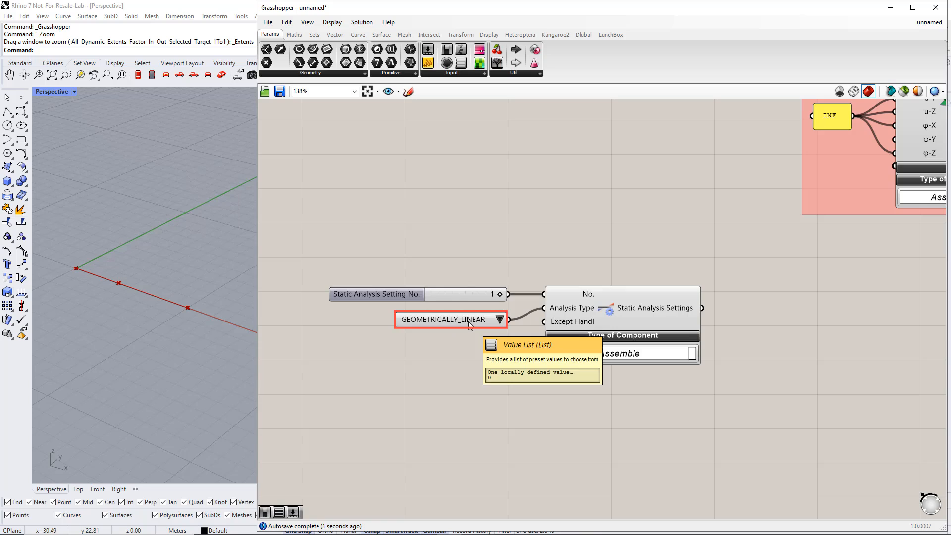
left_click_drag(458, 320, 435, 322)
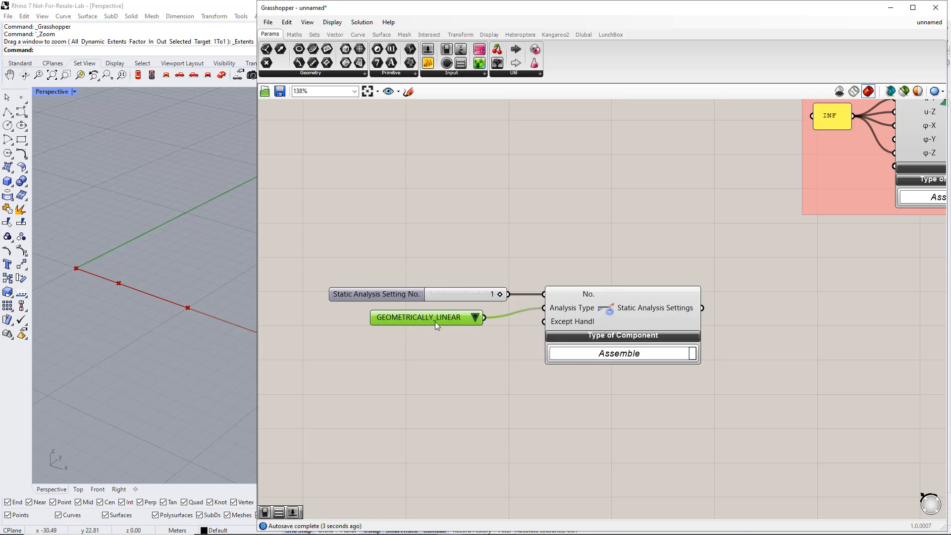
left_click(462, 338)
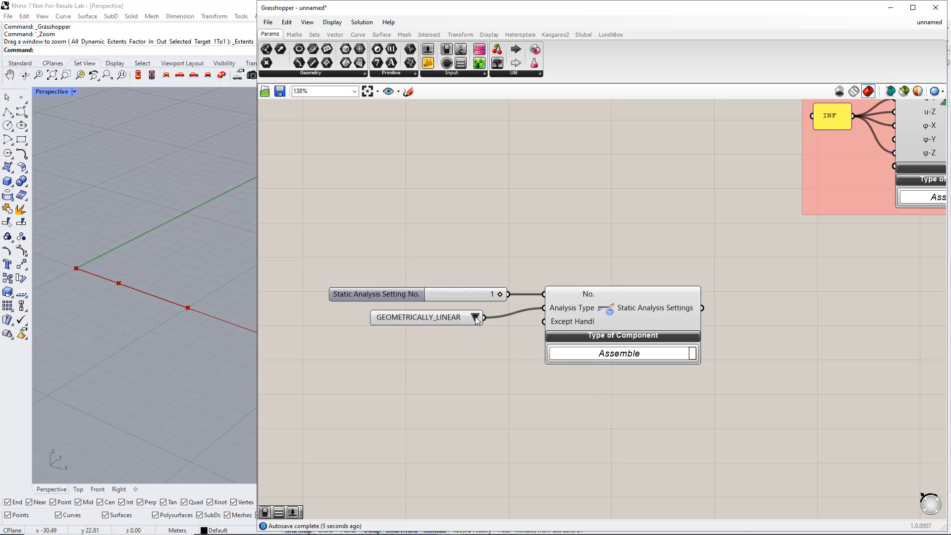
left_click(475, 318)
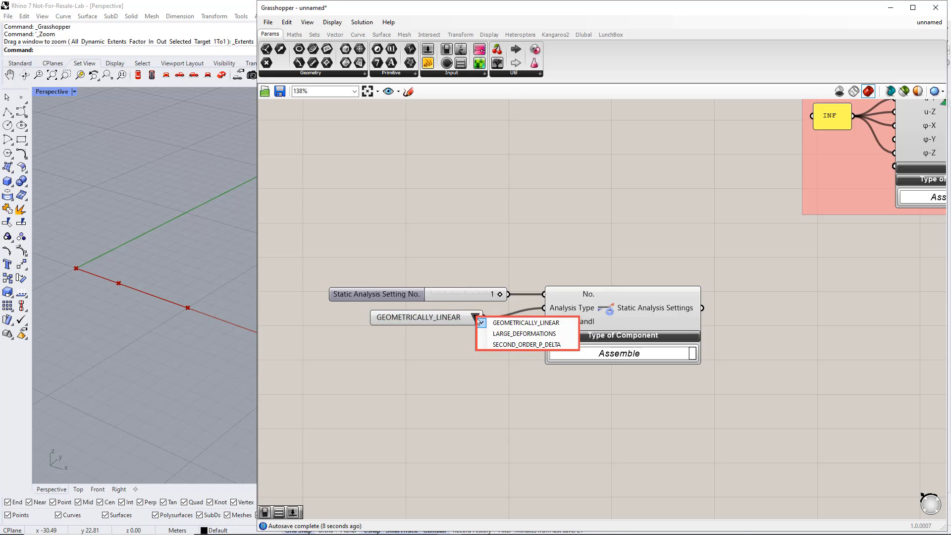
left_click(479, 361)
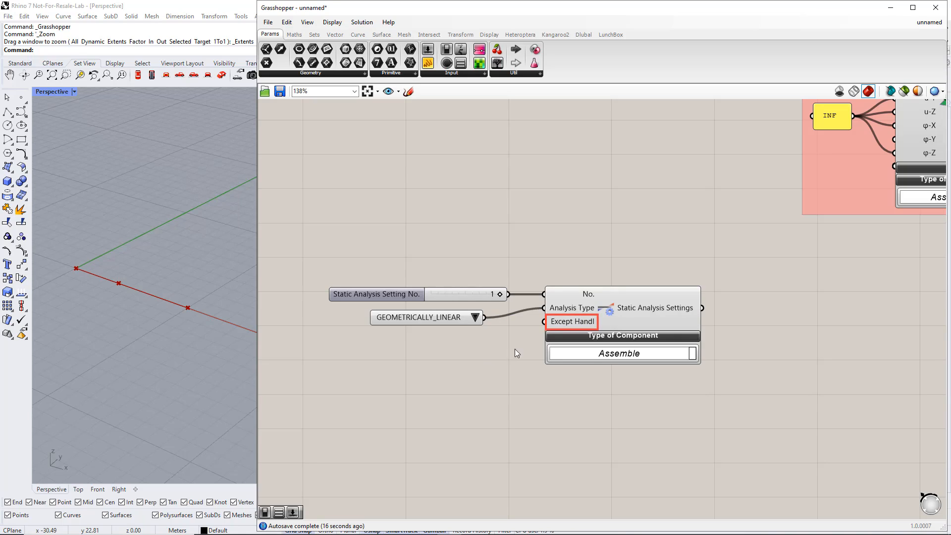
Add a Boolean Toggle set to False and connect it to the Except Handl input of Static Analysis Settings.
left_click(432, 74)
left_click(448, 109)
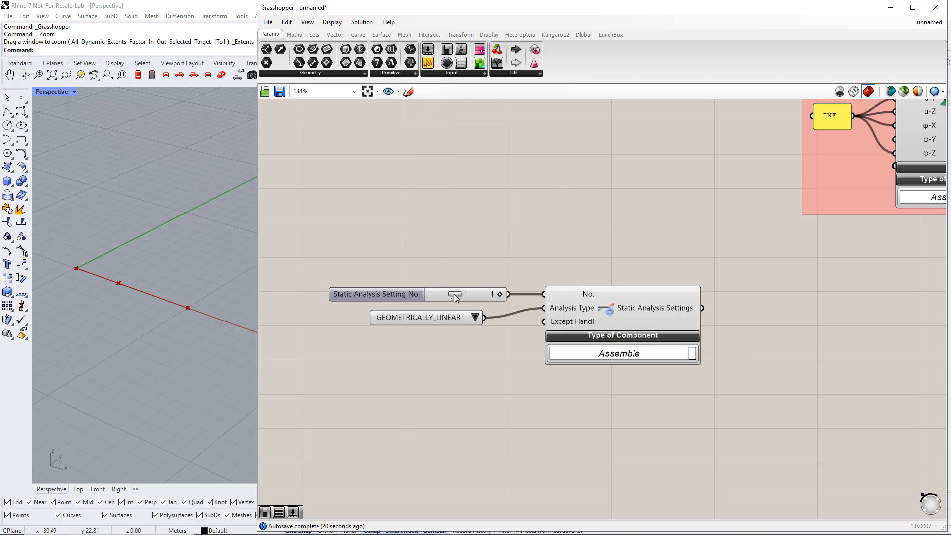
left_click(426, 340)
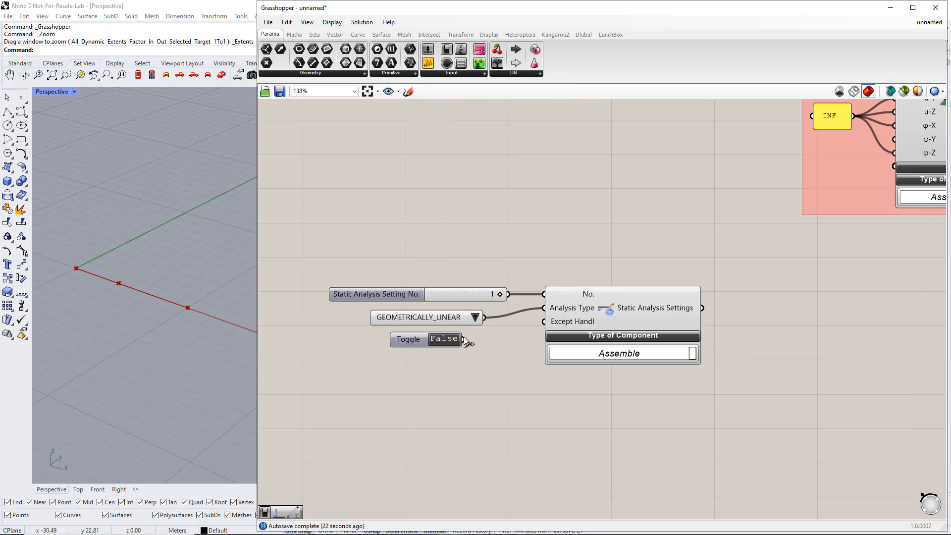
left_click_drag(464, 340, 544, 322)
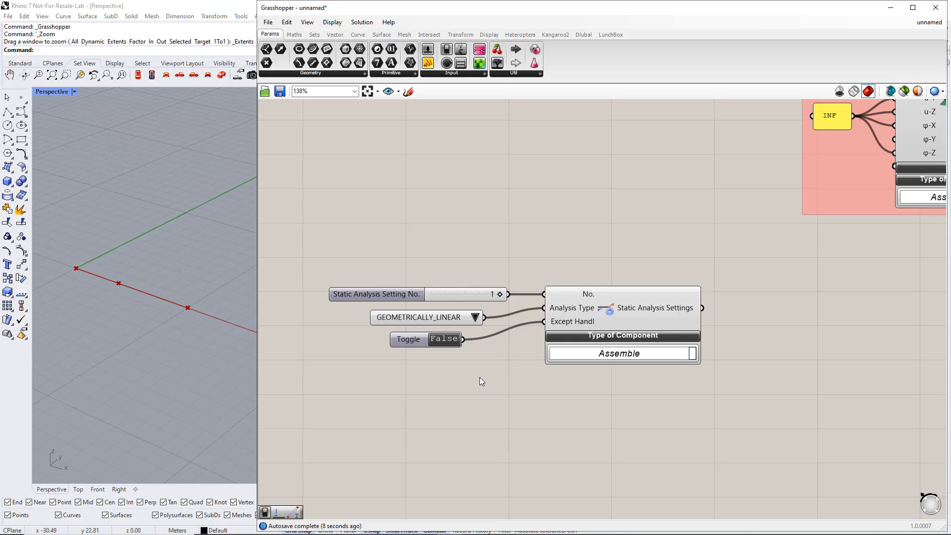
Place a Dlubal Load Case component in the empty canvas area below the Static Analysis Settings group.
right_click_drag(573, 398, 533, 276)
scroll(578, 331, "down", 2)
right_click_drag(551, 367, 580, 325)
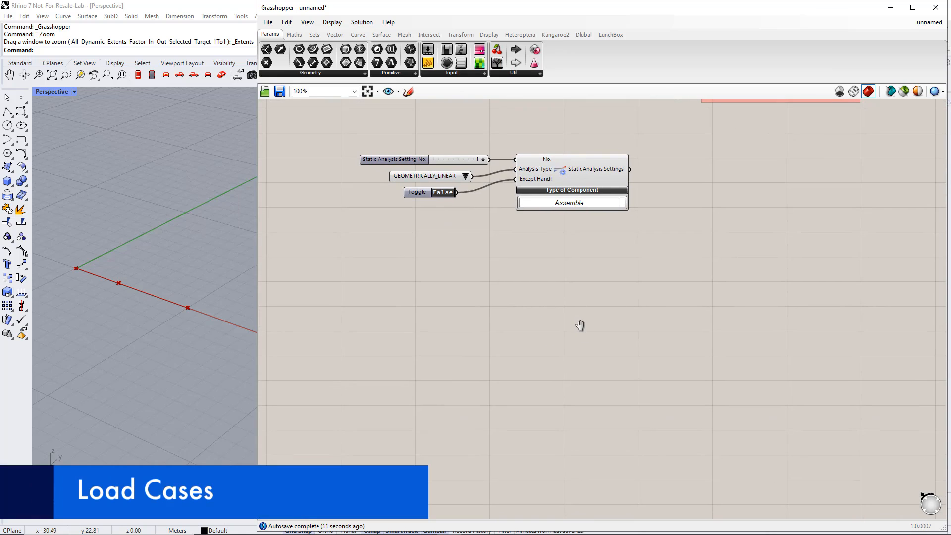
left_click(584, 35)
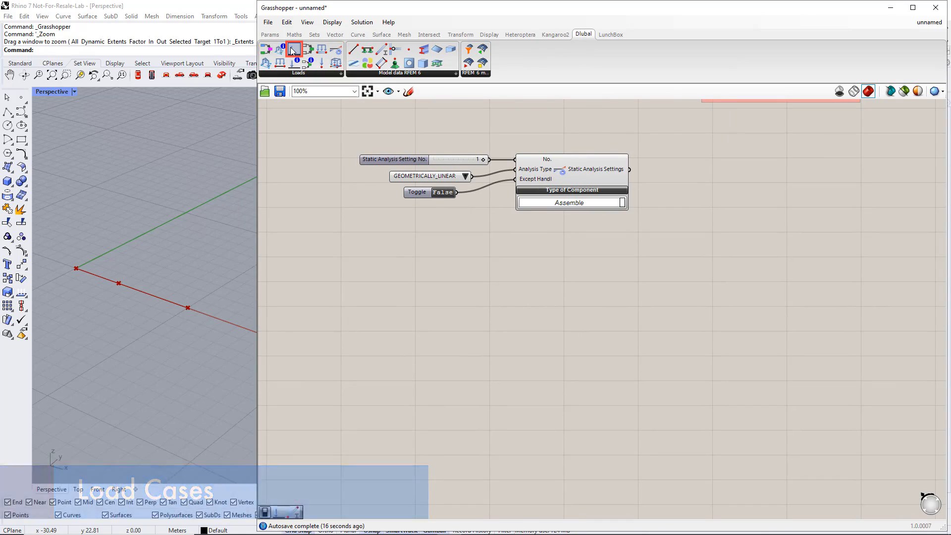
left_click_drag(305, 56, 634, 340)
right_click_drag(623, 396, 640, 351)
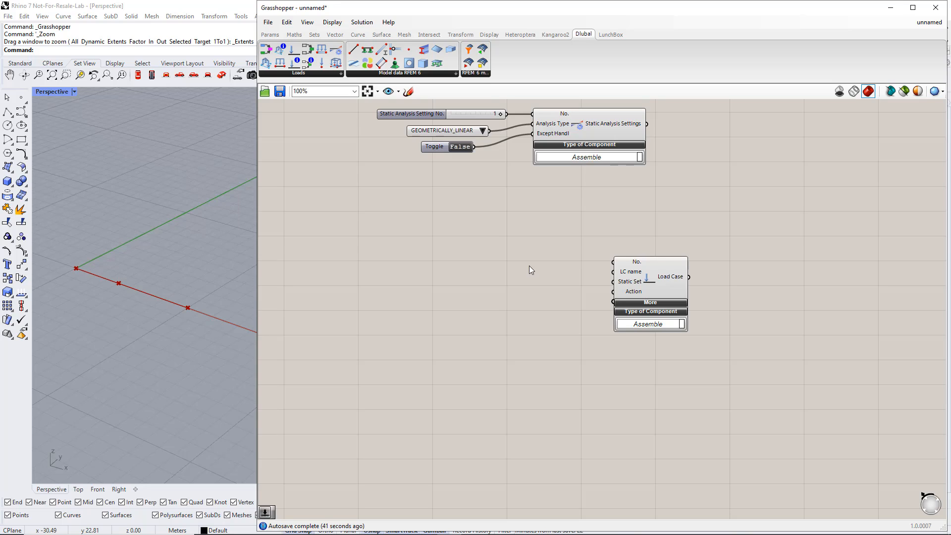
Connect a number slider with value 1 to the Load Case's No. input and a copy of it to the Static Set input.
double_click(506, 257)
type("1")
key("Return")
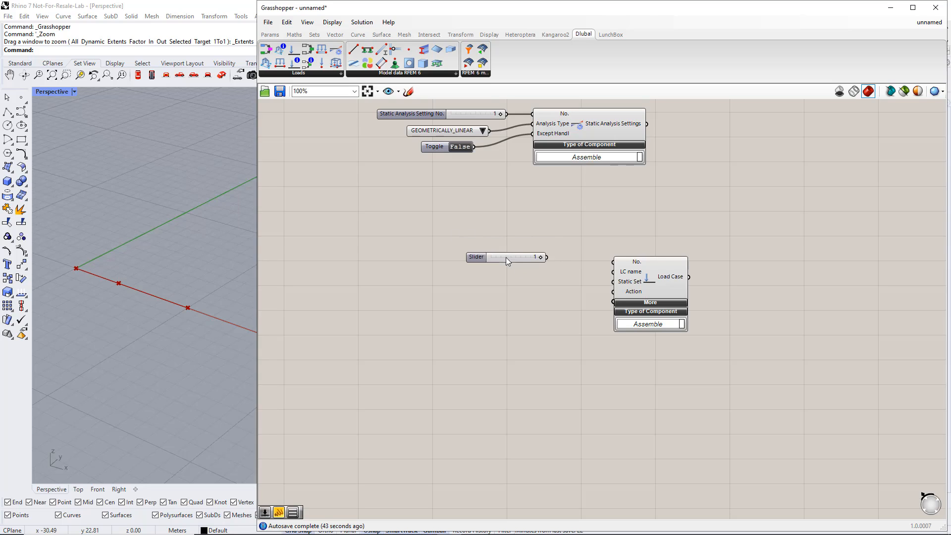
left_click_drag(547, 257, 620, 262)
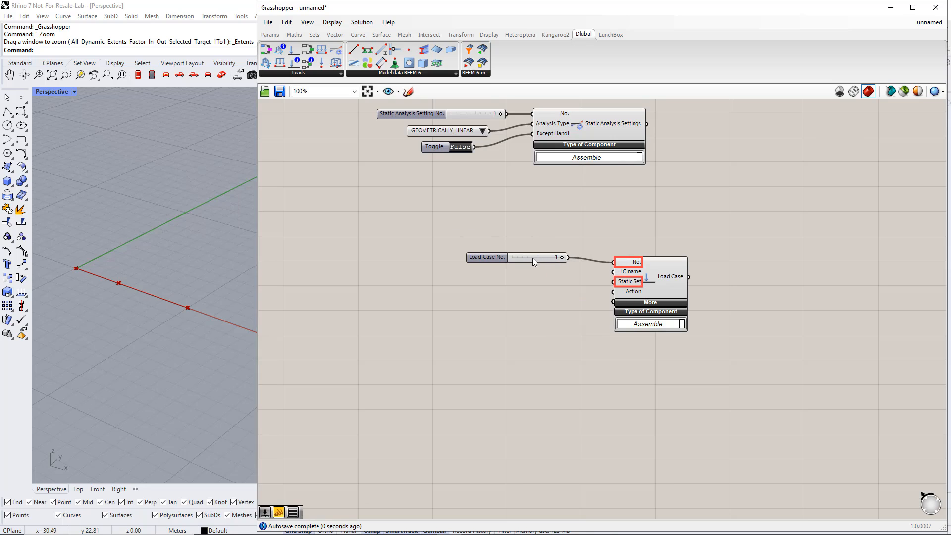
left_click_drag(533, 259, 613, 281)
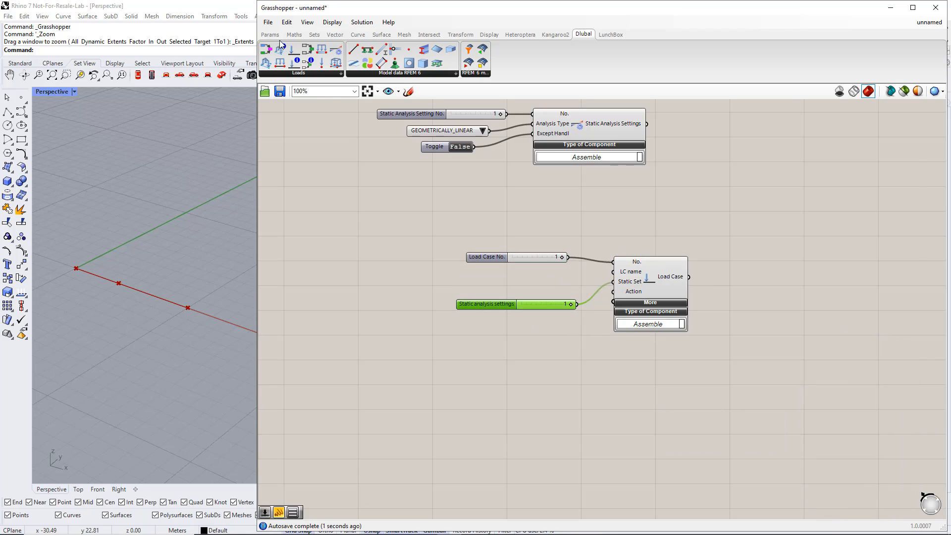
Add a compact panel reading "Self Weight" between the two load case sliders and connect it to the LC name input.
left_click(270, 35)
left_click_drag(428, 62, 500, 289)
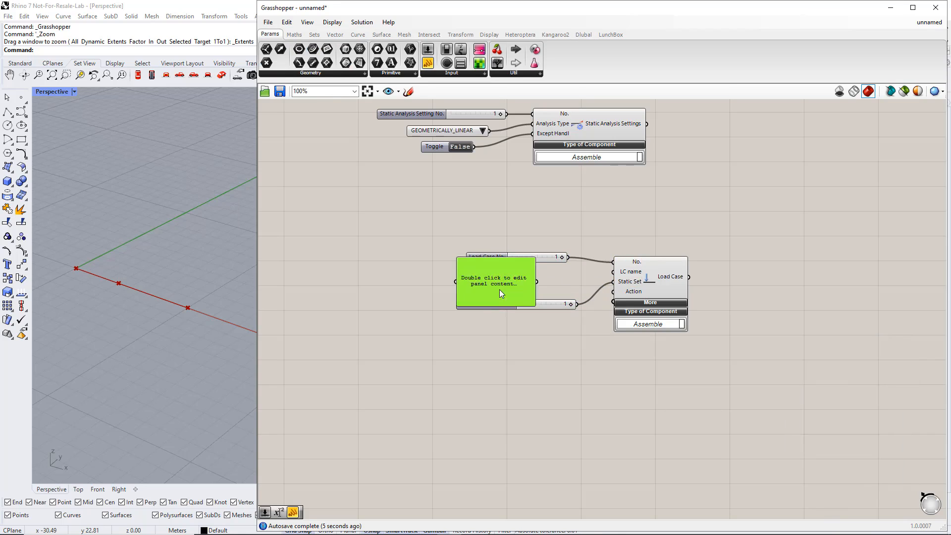
double_click(499, 290)
type("Self W")
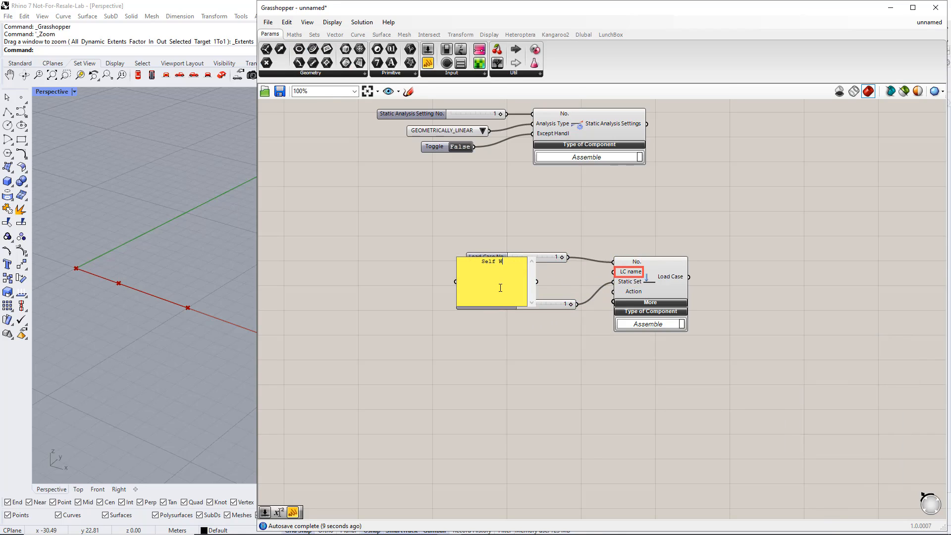
type("eight")
left_click(510, 371)
left_click(510, 372)
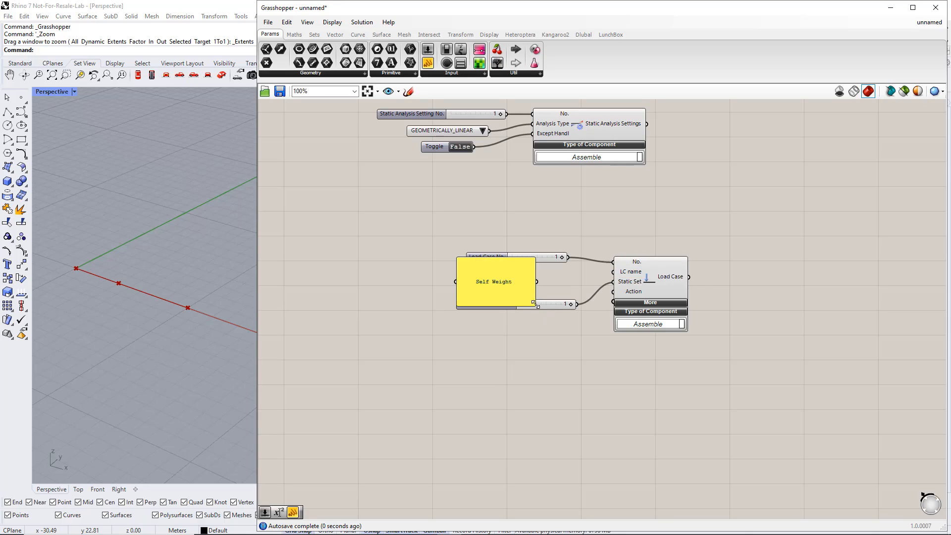
mouse_move(535, 303)
left_mouse_down()
mouse_move(516, 270)
mouse_move(614, 272)
mouse_move(552, 294)
left_mouse_up()
left_click(552, 320)
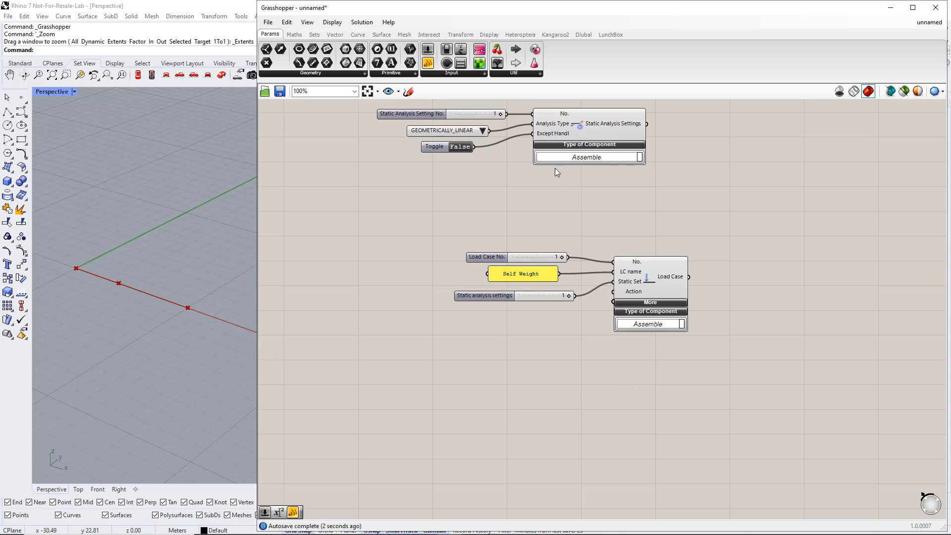
Place the component for action category and design situation type below the load case sliders and expand its Classification section.
left_click(585, 35)
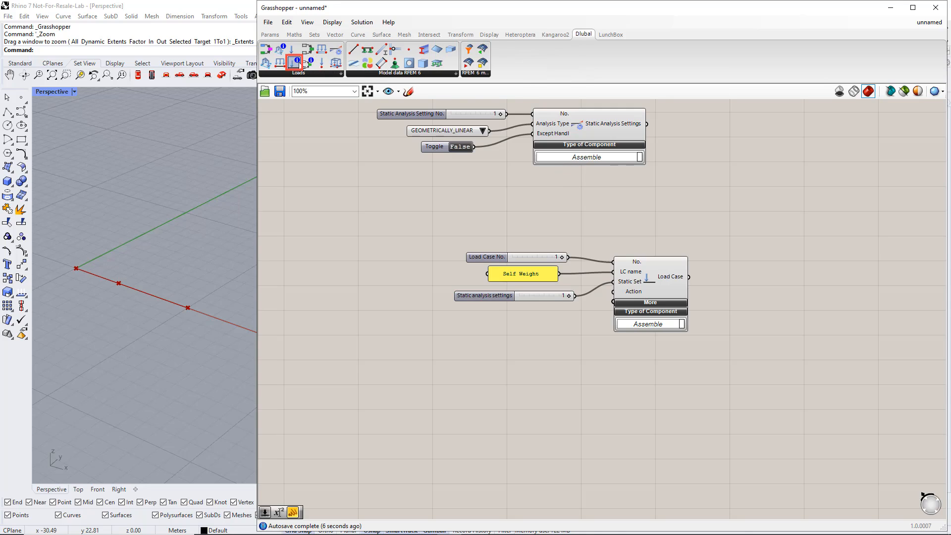
left_click_drag(300, 64, 417, 318)
right_click_drag(500, 373, 519, 206)
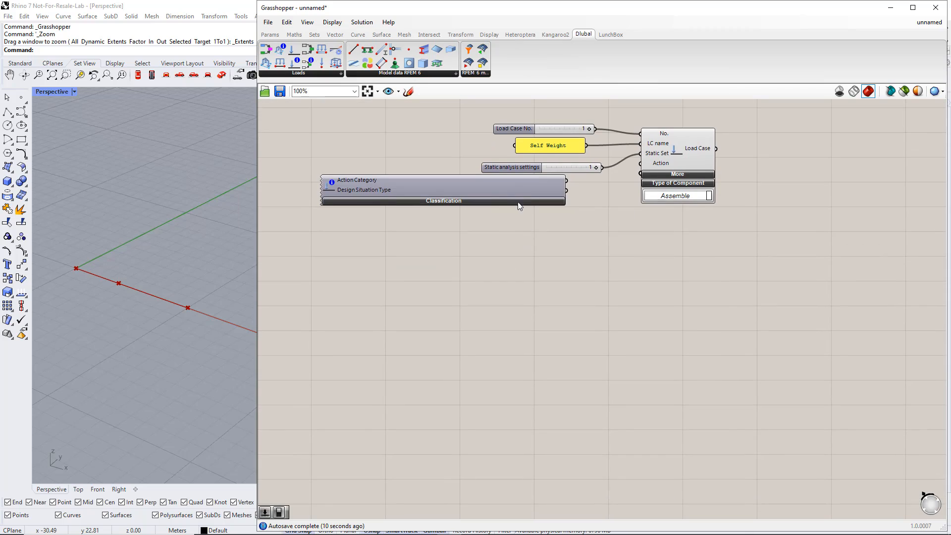
left_click(505, 187)
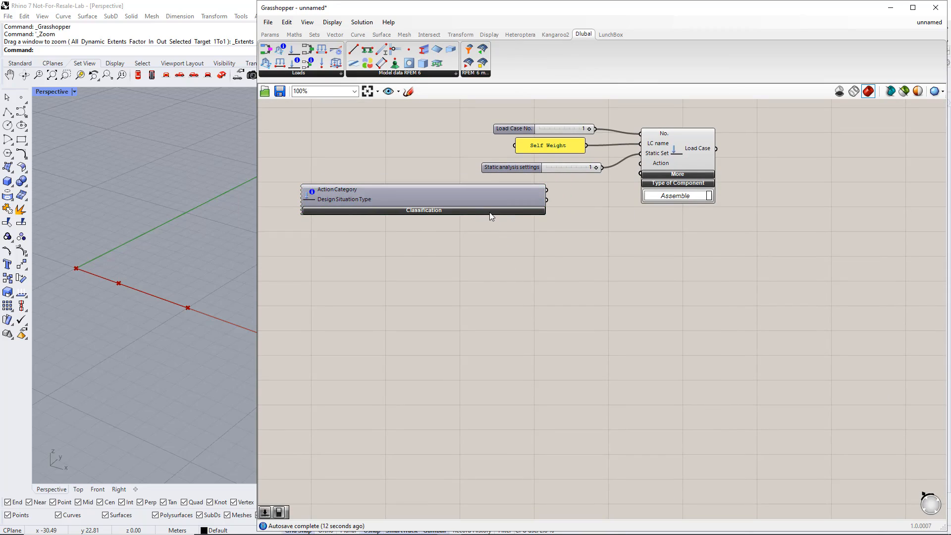
left_click(490, 212)
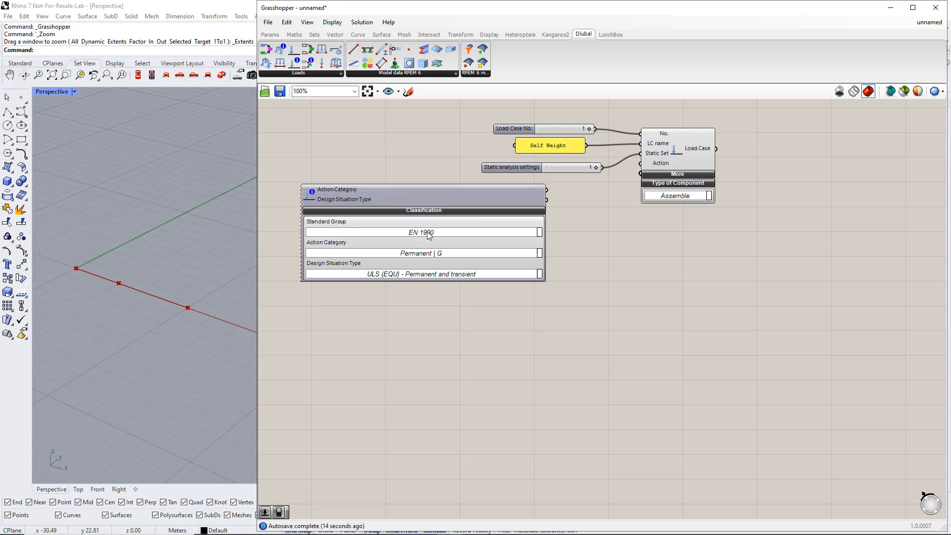
Set the classification to EN 1990, action category Permanent | G, and design situation ULS (STR/GEO) - Permanent and transient - Eq. 6.10.
left_click(539, 233)
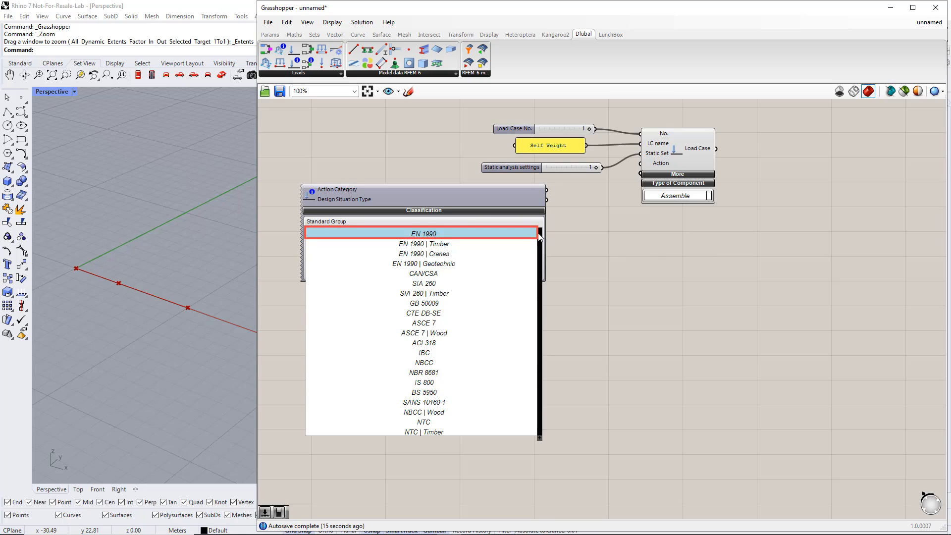
left_click(442, 235)
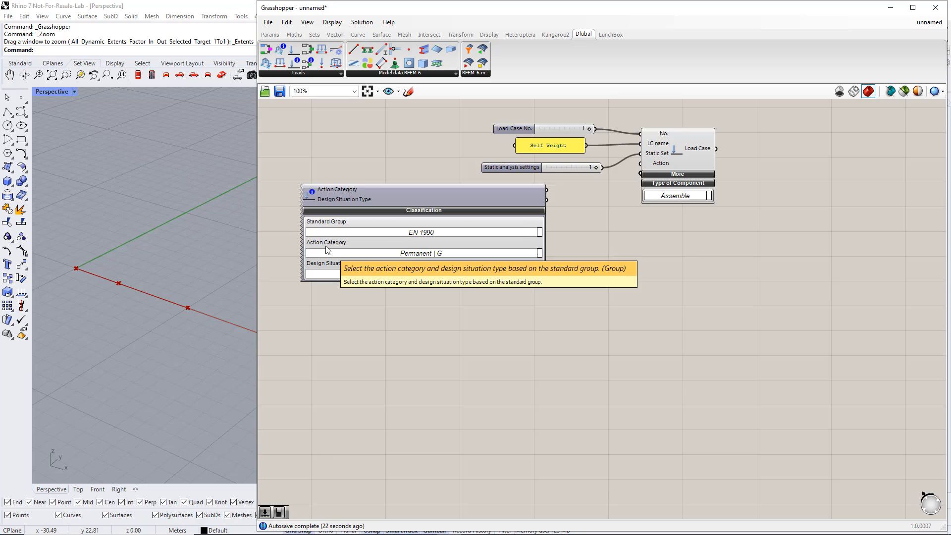
left_click(539, 254)
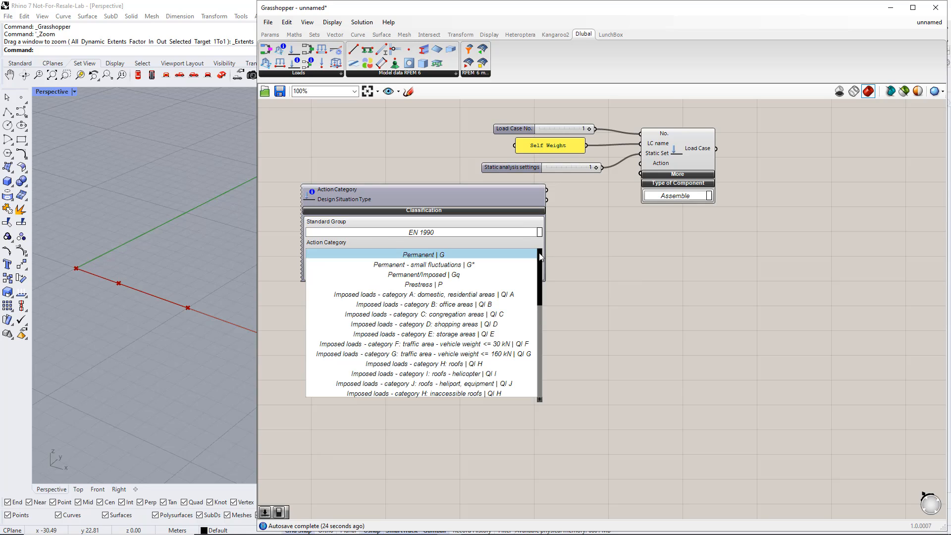
left_click(449, 255)
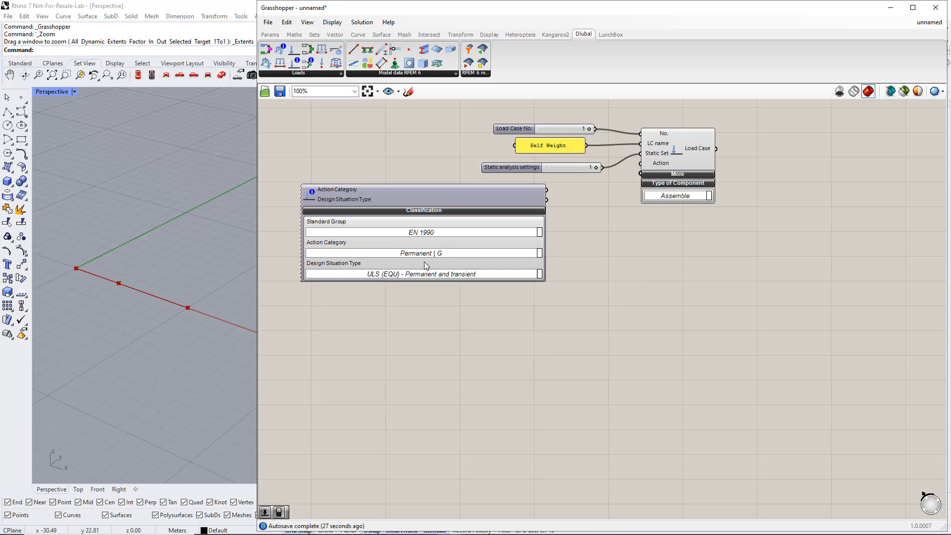
left_click(540, 274)
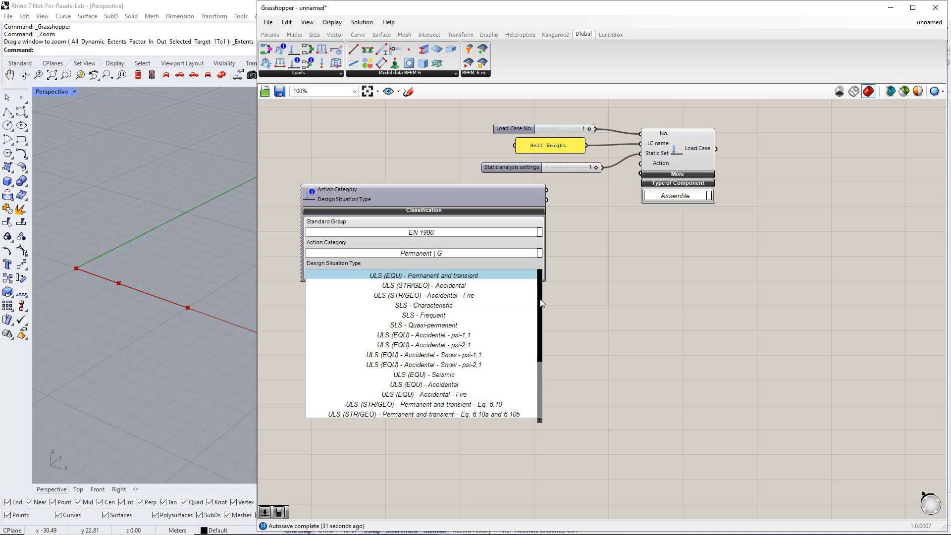
scroll(540, 344, "down", 2)
left_click(519, 346)
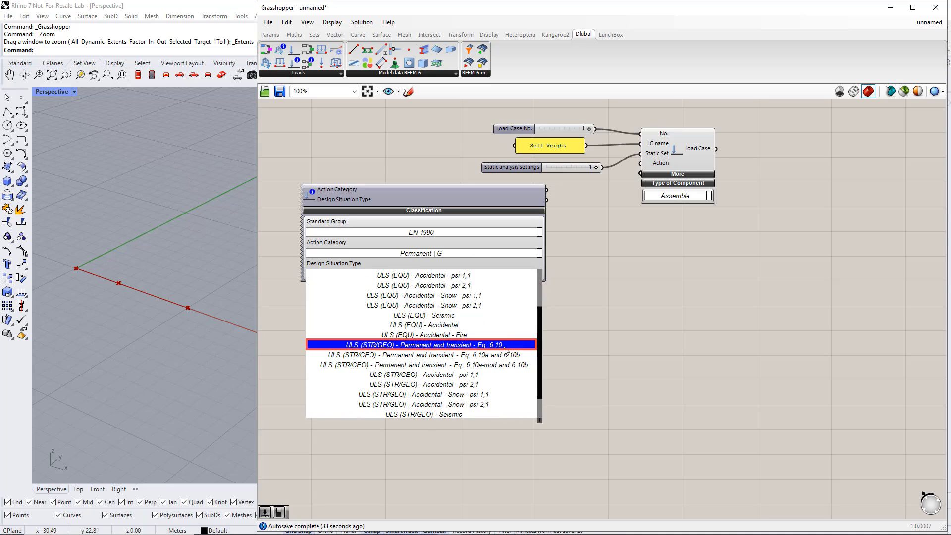
Connect the Action Category output to the Load Case's Action input and expand the Load Case's More section.
left_click_drag(547, 191, 646, 168)
left_click(654, 176)
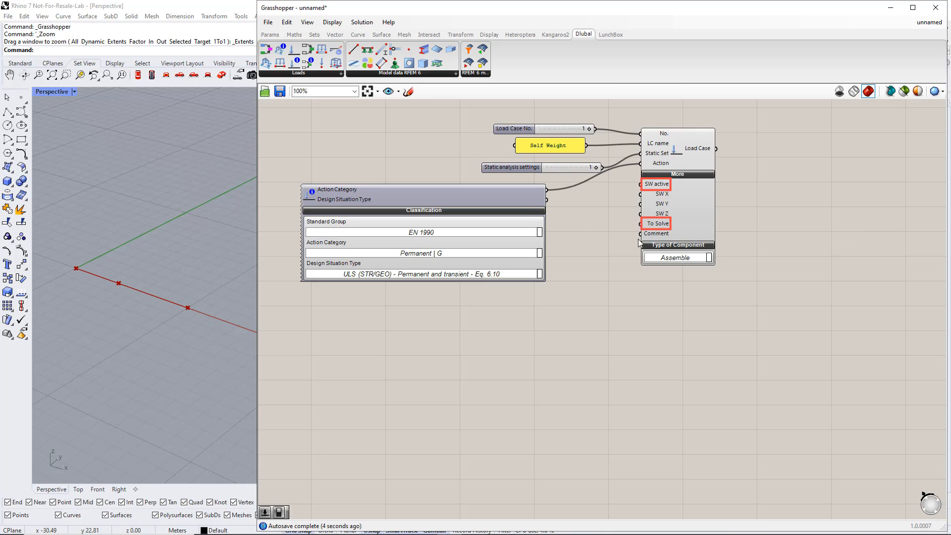
Add a Boolean Toggle beside the Load Case component, set it to True and connect it to the SW active input.
left_click(270, 35)
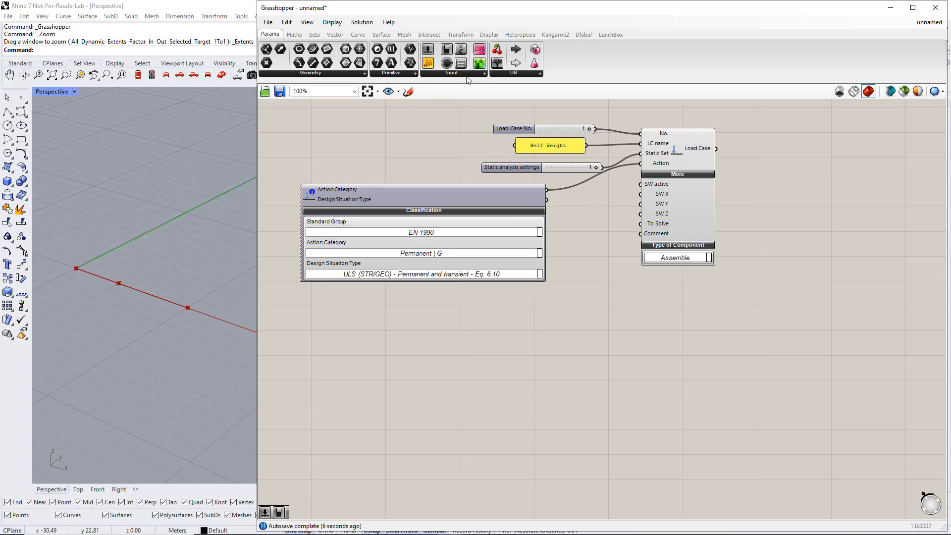
left_click(467, 73)
left_click(456, 109)
left_click(592, 233)
scroll(617, 244, "up", 3)
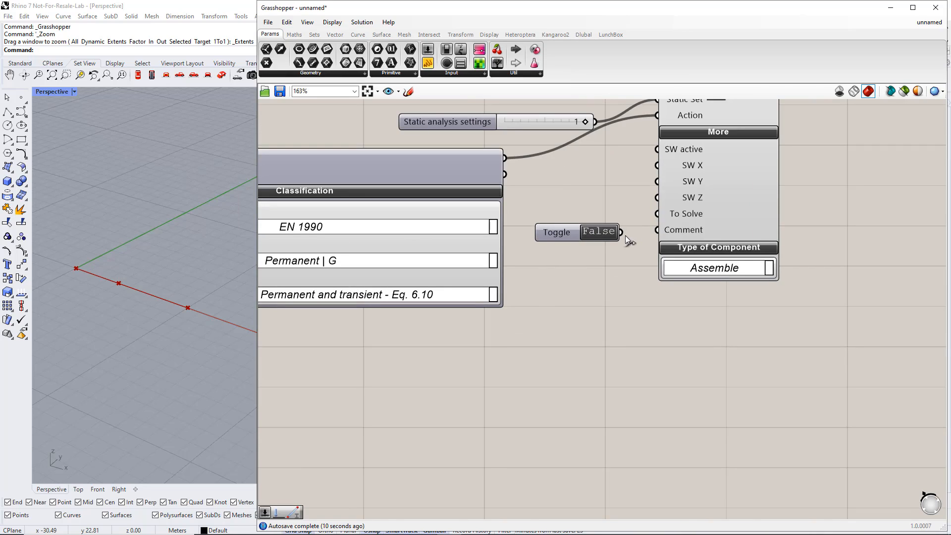
left_click_drag(624, 235, 648, 158)
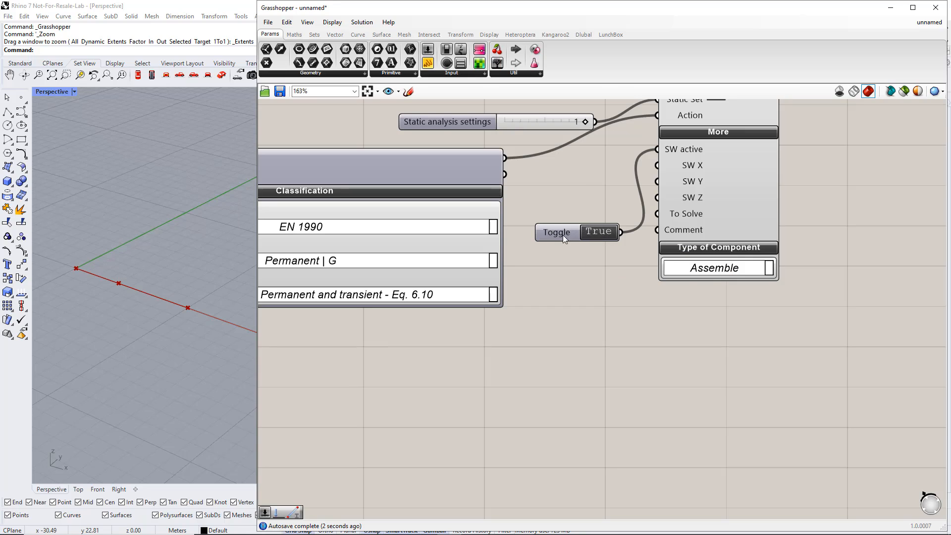
Duplicate the True toggle below the original and connect the copy to the Load Case's To Solve input.
left_click_drag(567, 232, 596, 287)
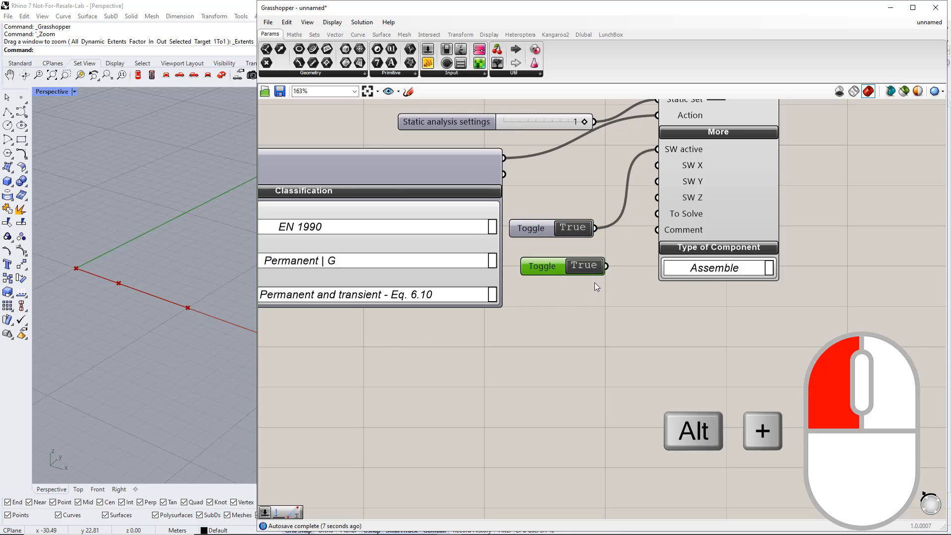
left_click_drag(630, 247, 649, 216)
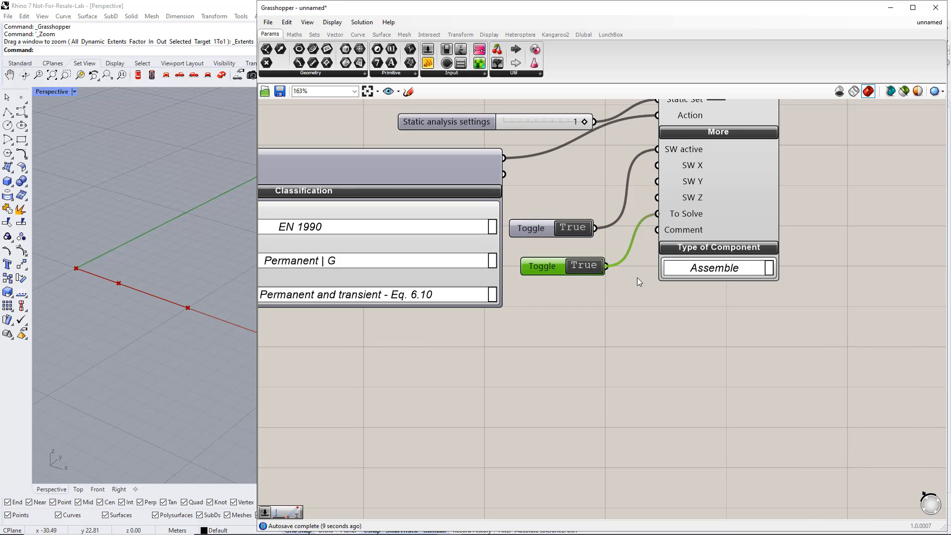
left_click(637, 277)
Duplicate the complete self-weight load case setup, including its inputs and classification component, directly below the original.
scroll(627, 287, "down", 4)
scroll(627, 299, "up", 1)
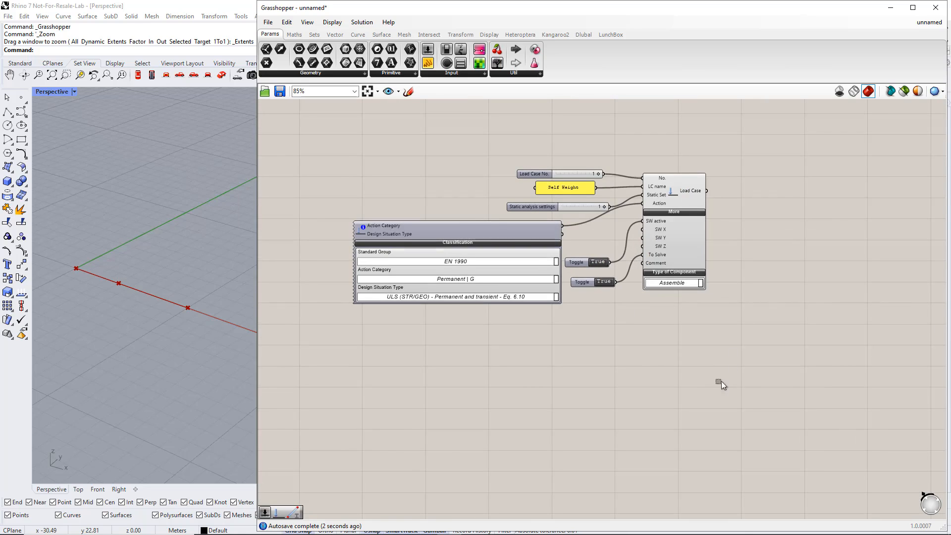
left_click_drag(731, 385, 322, 151)
scroll(346, 188, "down", 2)
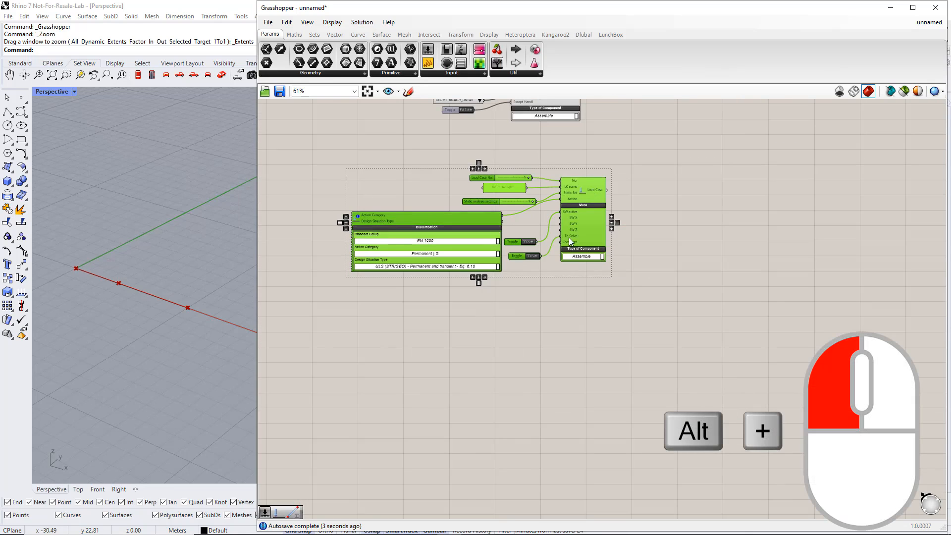
left_click_drag(585, 227, 595, 362, "alt")
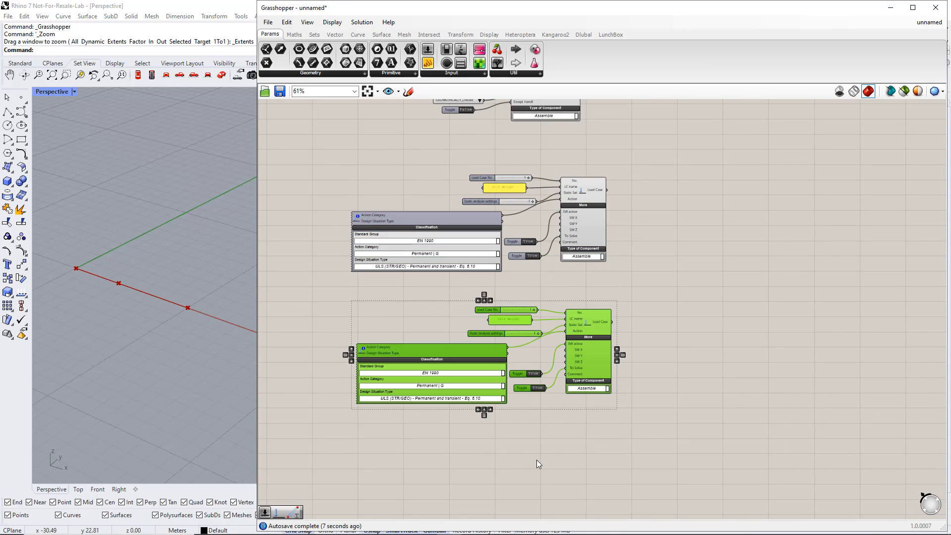
left_click(537, 463)
Replace the copied load case's number slider with a new slider set to 2, connected to the No. input.
right_click_drag(529, 421, 499, 309)
scroll(471, 221, "up", 3)
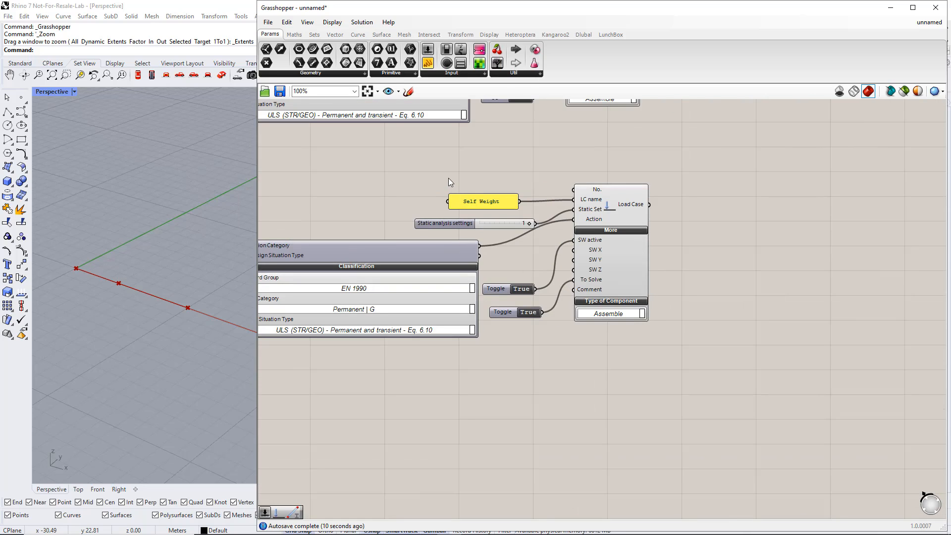
double_click(451, 185)
type("2")
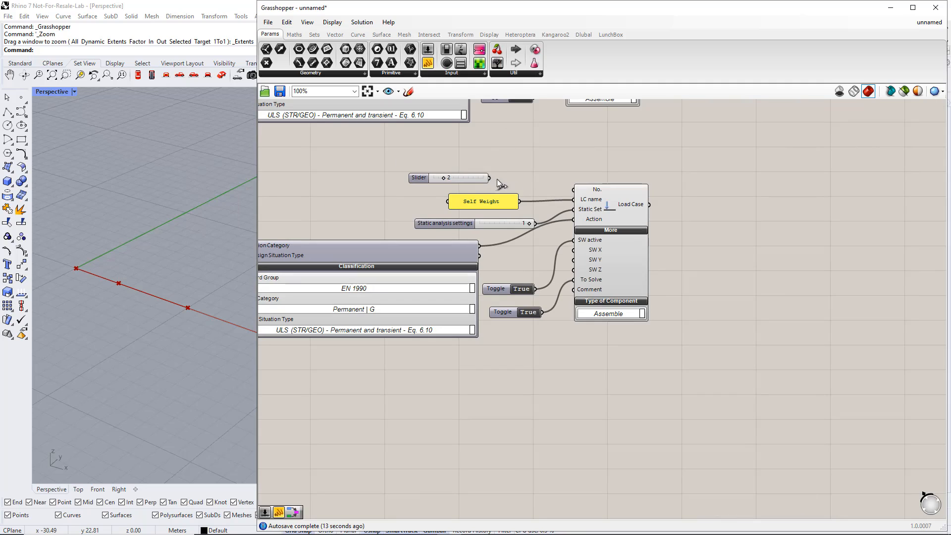
key("Return")
Change the copied load case's name panel text to "Imposed Load".
double_click(501, 201)
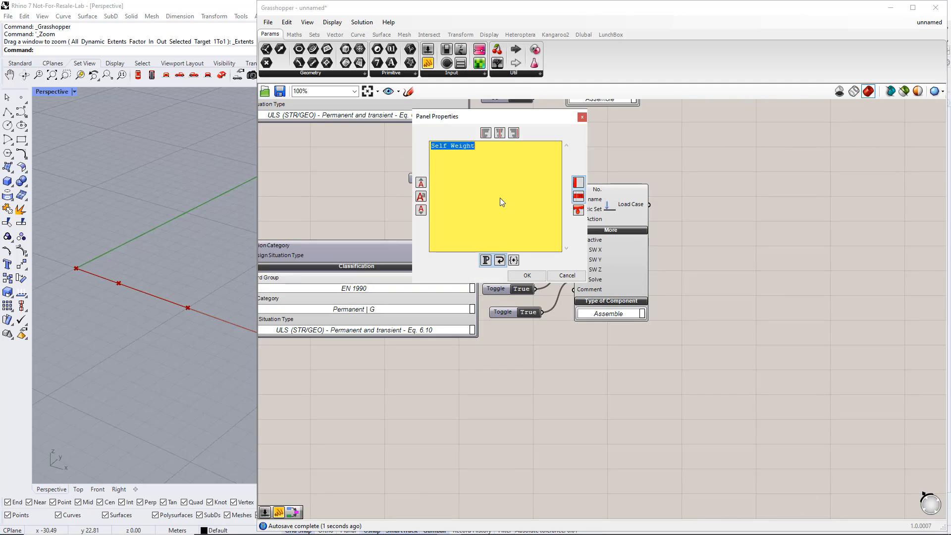
type("I")
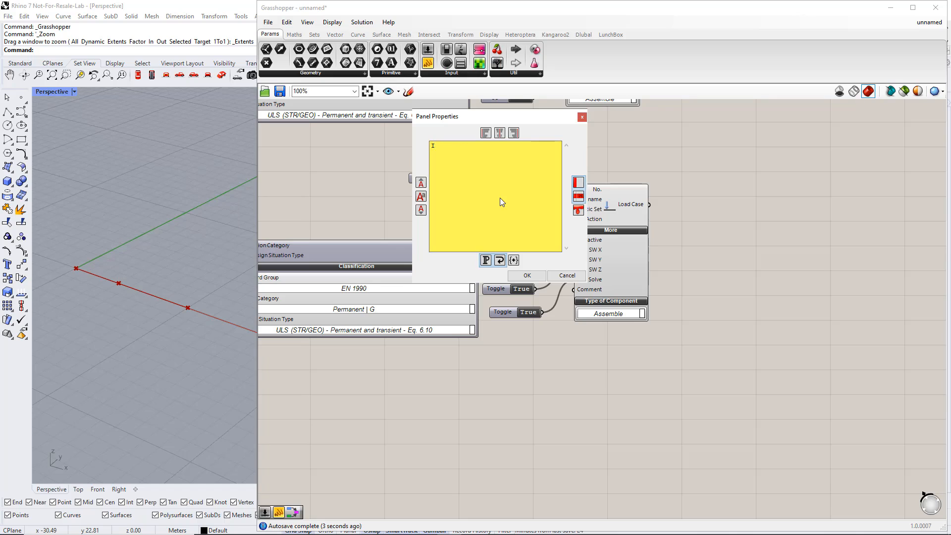
type("mposed Load")
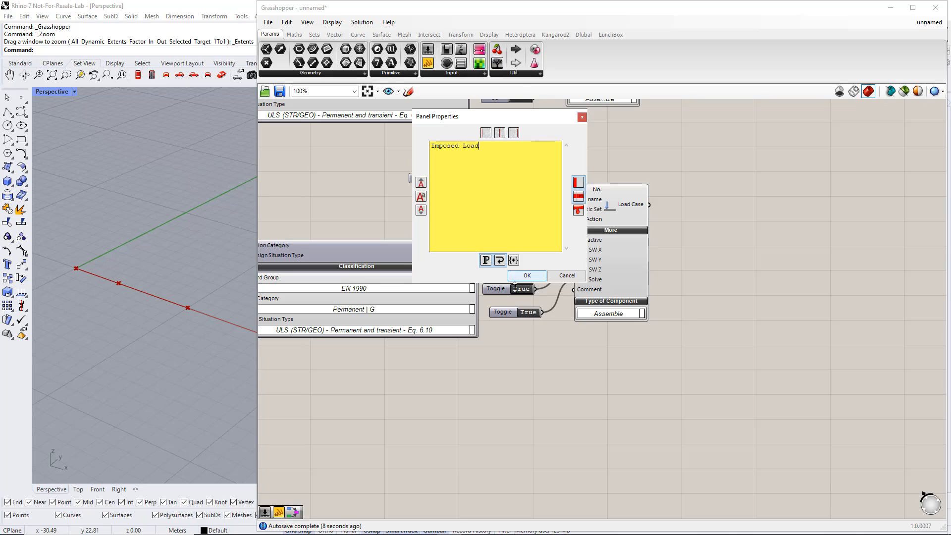
left_click(526, 275)
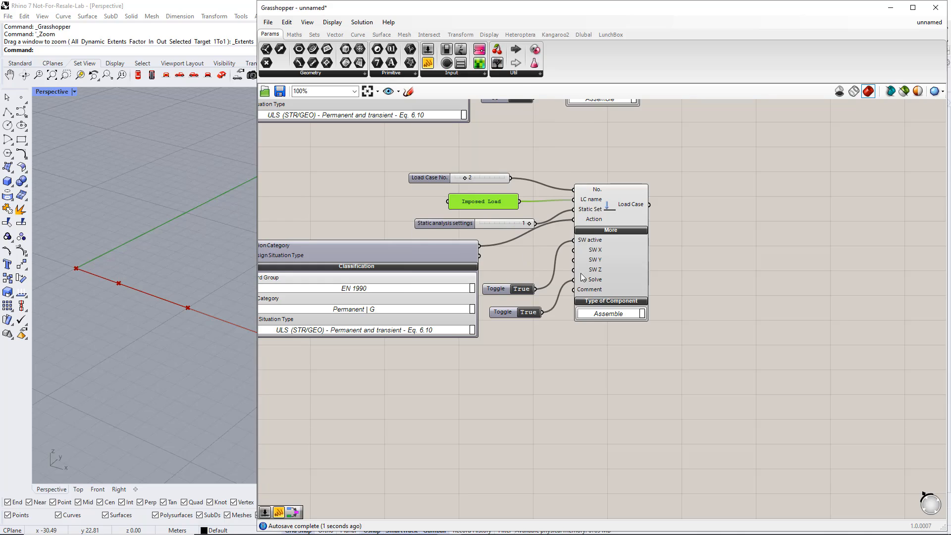
Delete the toggle feeding the second load case's SW active input and align the static analysis settings slider under the name panel.
left_click_drag(569, 246, 518, 290, "ctrl")
left_click(501, 286)
key("Delete")
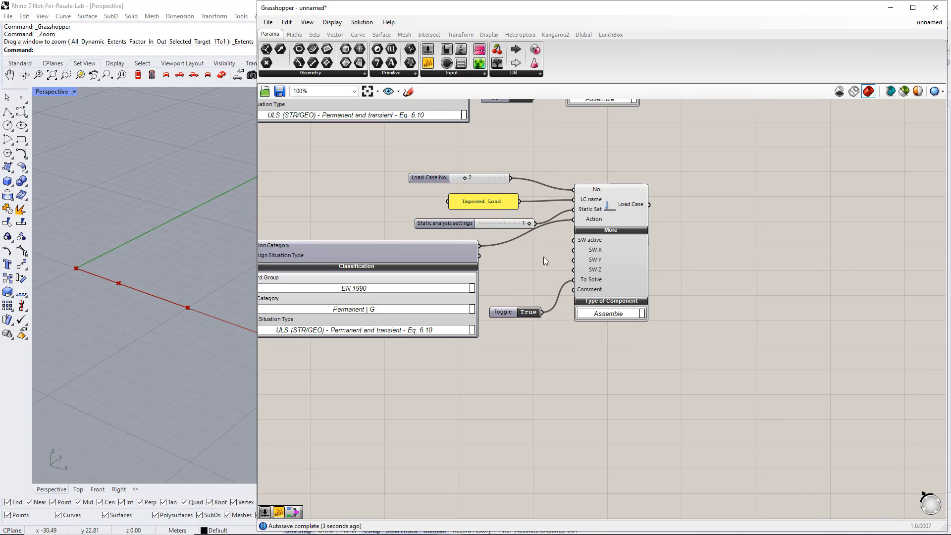
left_click_drag(471, 224, 454, 223)
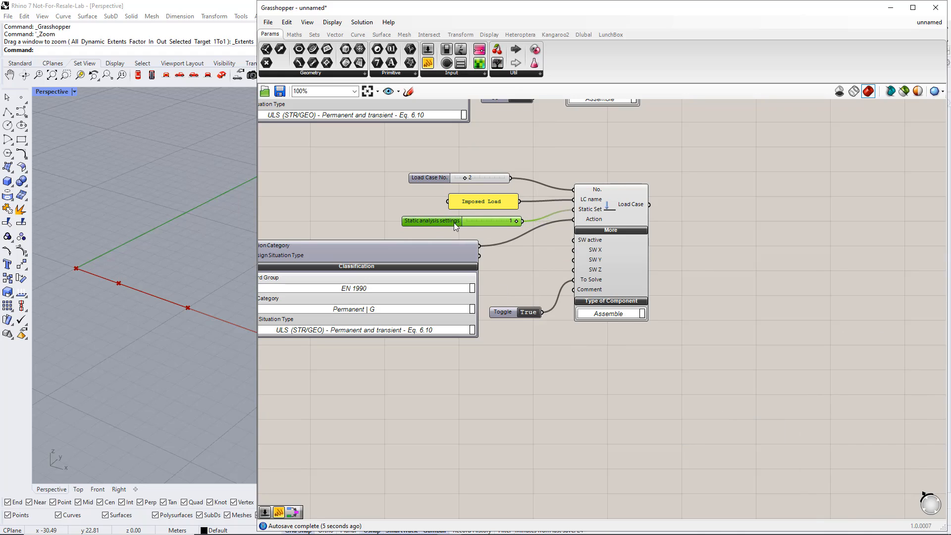
Set the second load case's action category to Imposed loads - category A: domestic, residential areas | QI A.
right_click_drag(530, 376, 558, 253)
scroll(596, 352, "down", 2)
scroll(562, 325, "up", 1)
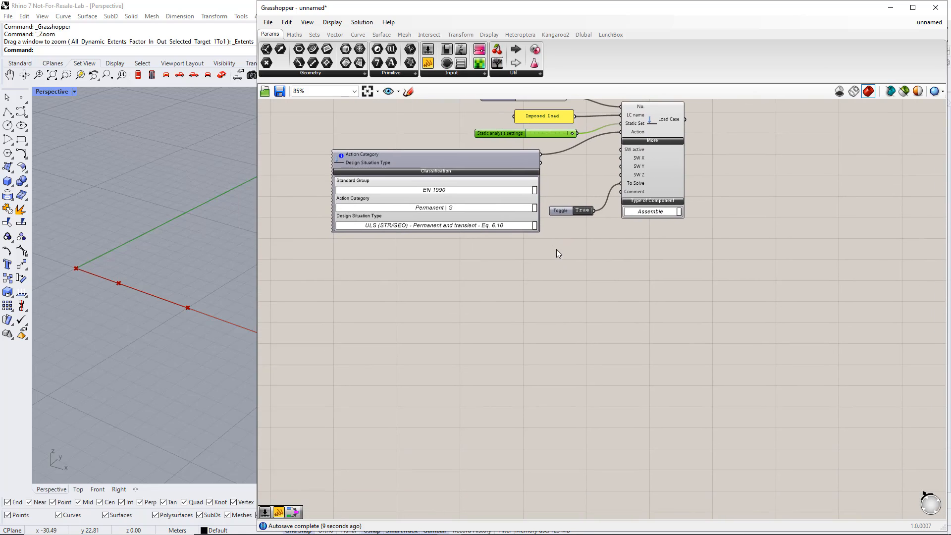
left_click(534, 208)
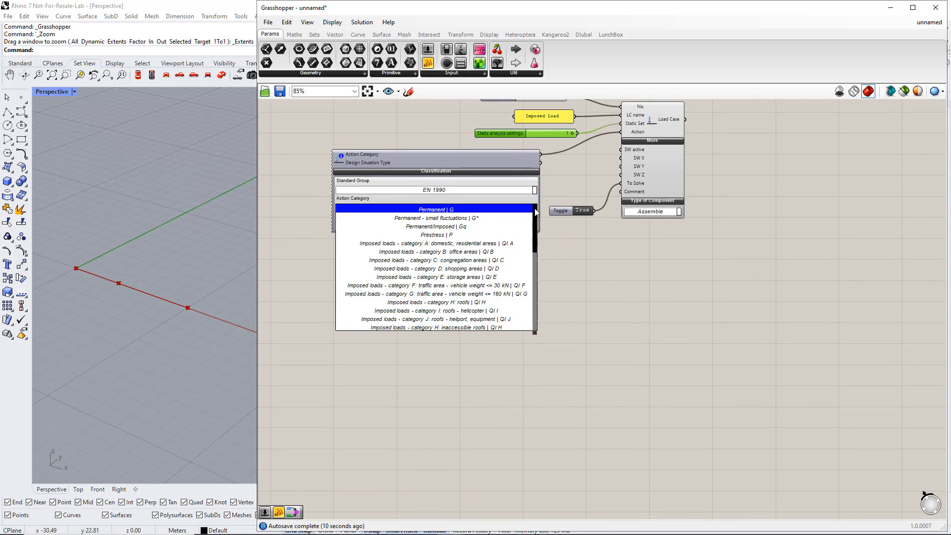
left_click(518, 244)
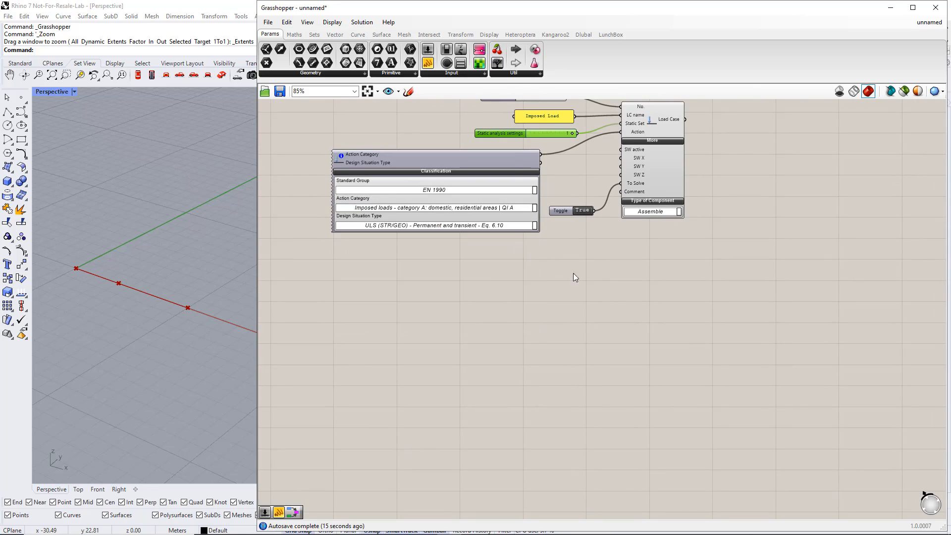
Connect the Static Analysis Settings output and both Load Case outputs to the RFEM export component's Input, keeping the existing wires.
scroll(653, 275, "down", 5)
right_click_drag(734, 232, 503, 404)
right_click_drag(593, 136, 592, 336)
scroll(522, 323, "up", 2)
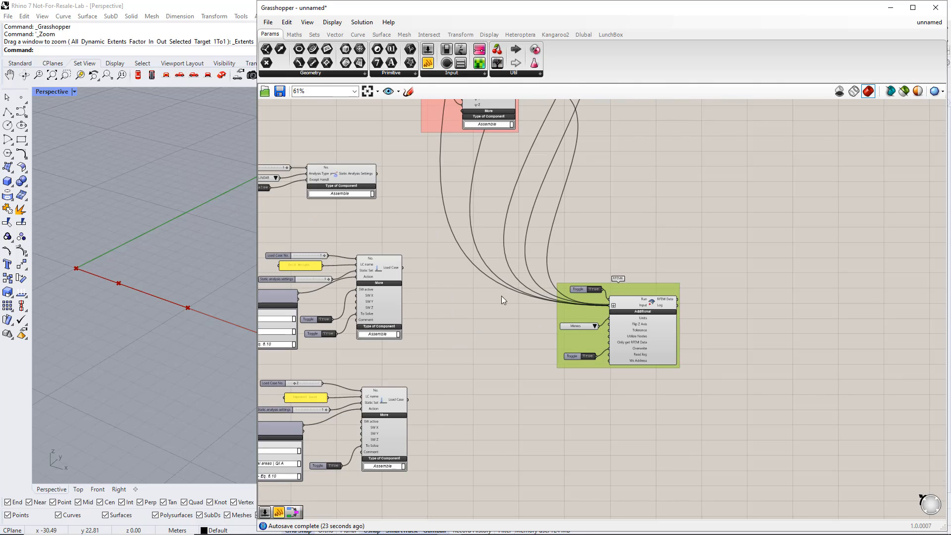
left_click_drag(377, 174, 611, 306, "shift")
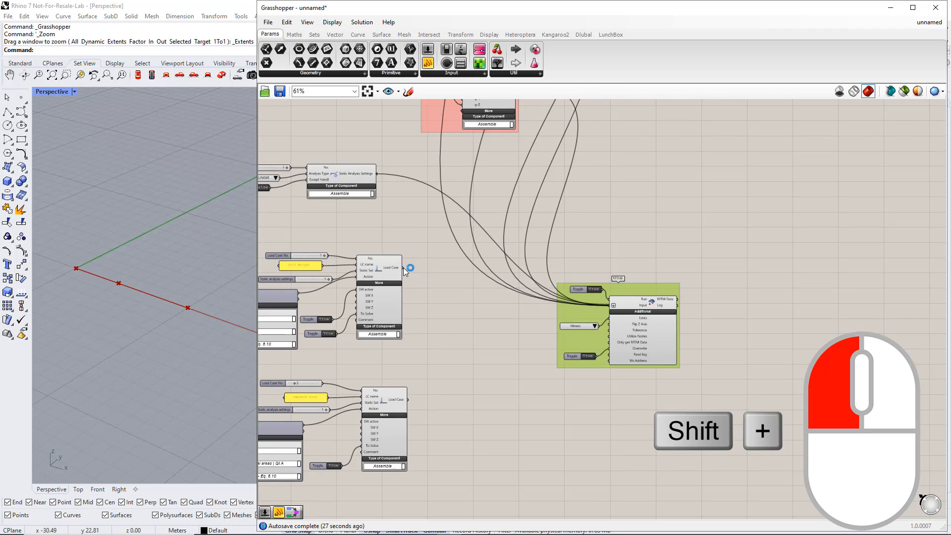
left_click_drag(403, 267, 610, 305, "shift")
left_click_drag(408, 399, 609, 305, "shift")
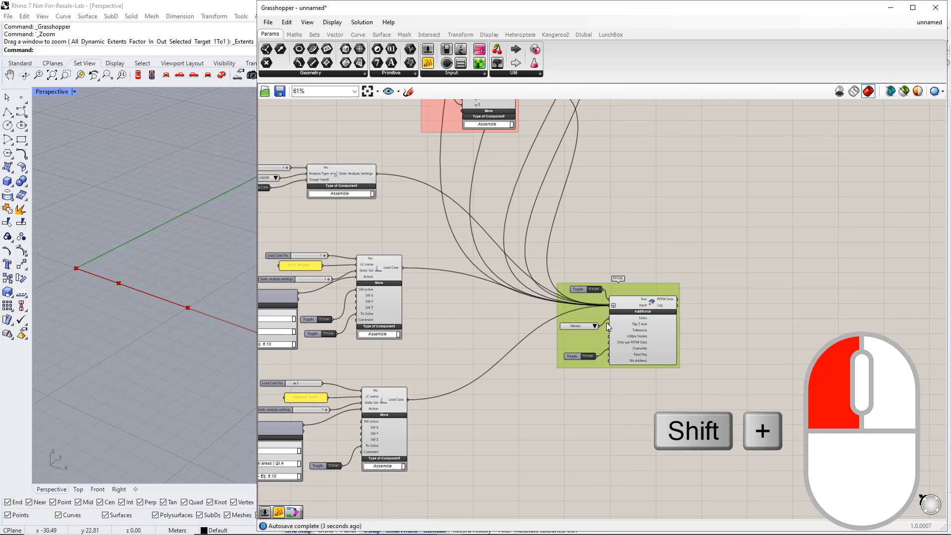
Switch the toggle on the RFEM export component's Run input to False.
scroll(568, 407, "down", 3)
scroll(578, 274, "up", 3)
double_click(580, 272)
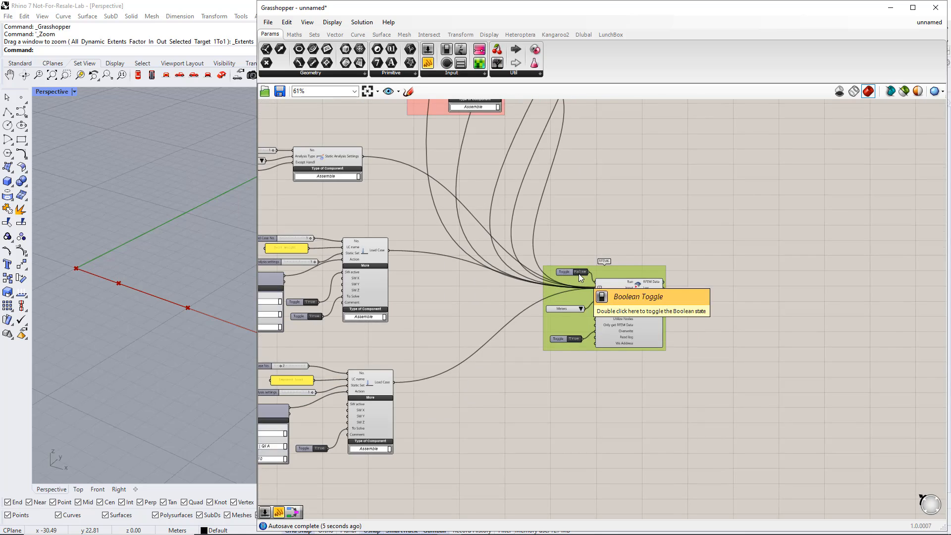
Place a Dlubal Design Situation component on the canvas below the imposed load case.
scroll(555, 307, "down", 4)
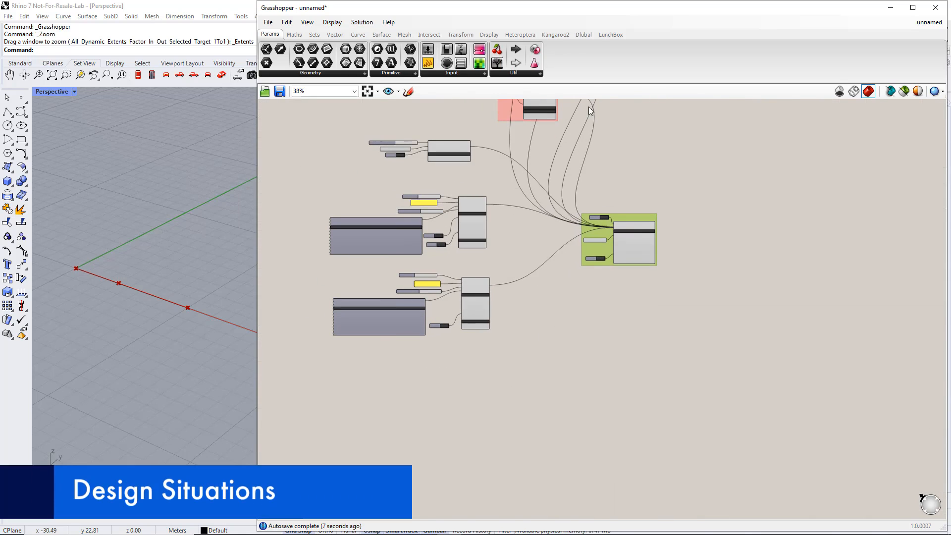
left_click(583, 34)
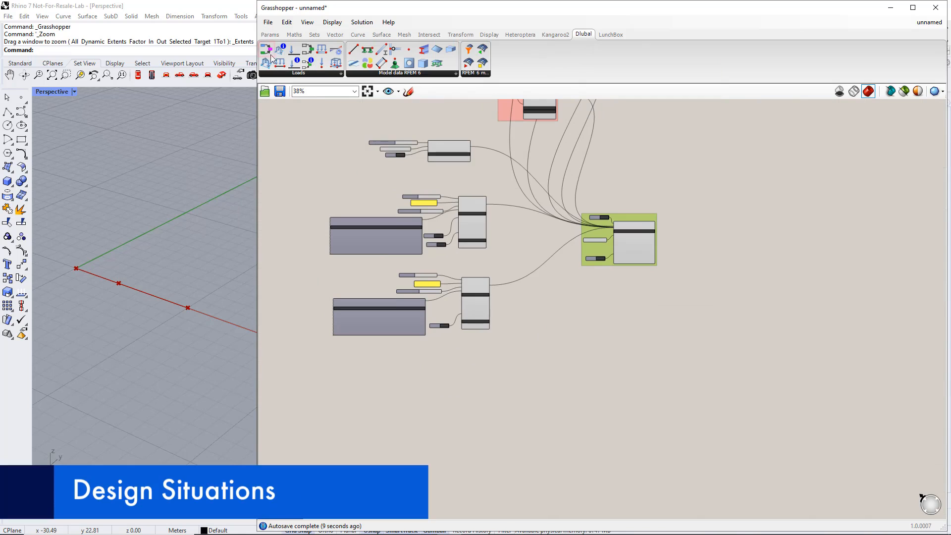
left_click_drag(270, 54, 562, 425)
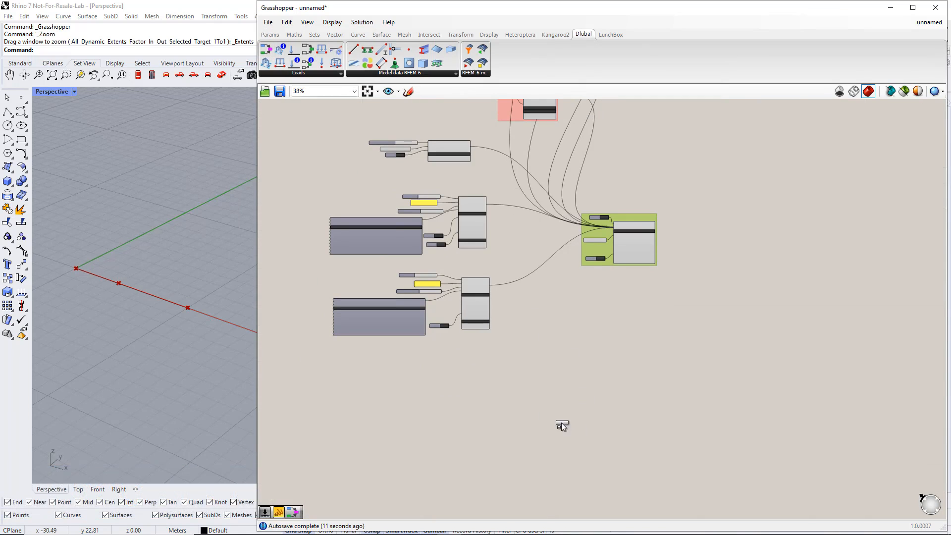
left_click_drag(512, 382, 525, 391)
scroll(518, 411, "up", 3)
right_click_drag(515, 421, 612, 343)
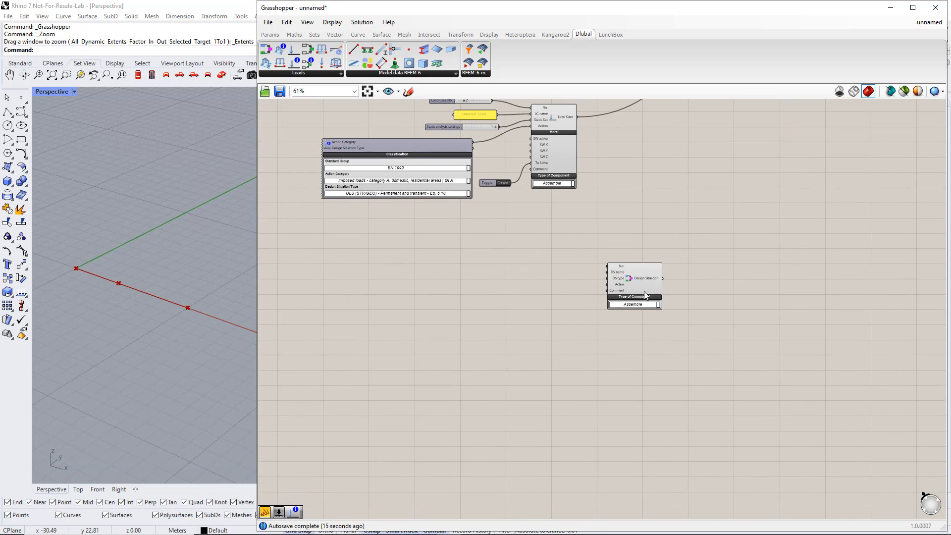
left_click_drag(639, 281, 603, 270)
left_click(551, 321)
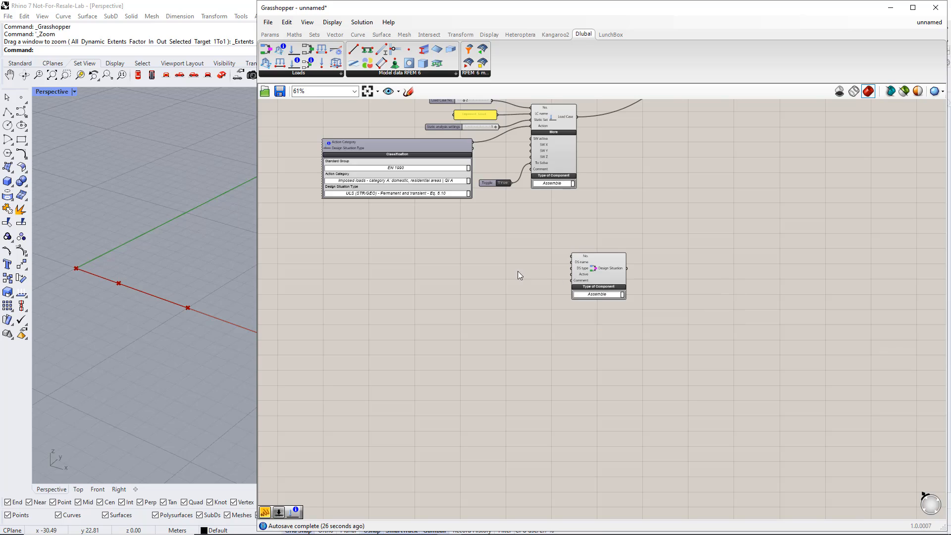
Add a number slider set to 1 and connect it to the Design Situation's No. input.
scroll(535, 263, "up", 1)
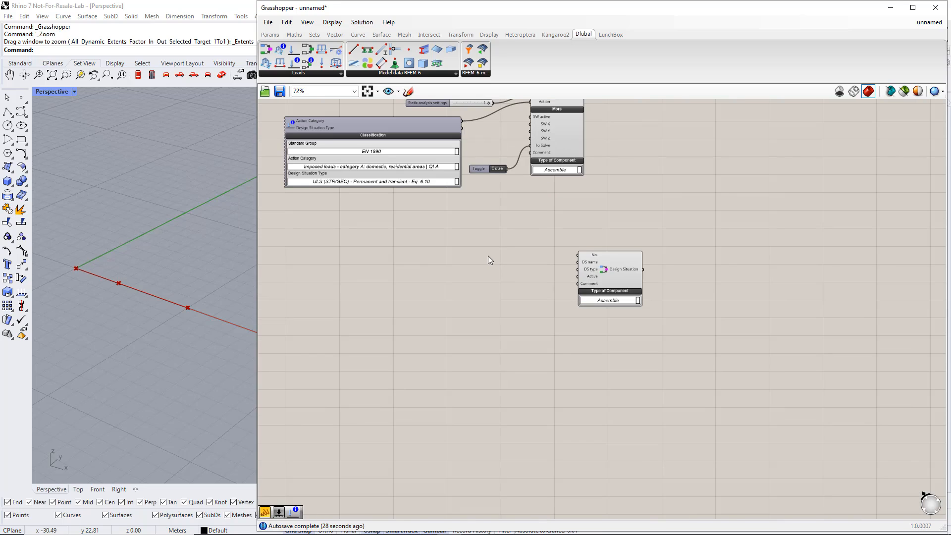
double_click(483, 254)
type("slider")
key("Return")
left_click_drag(513, 256, 578, 254)
Add a compact panel reading "ULS" under the object number slider and connect it to the DS name input.
left_click(270, 35)
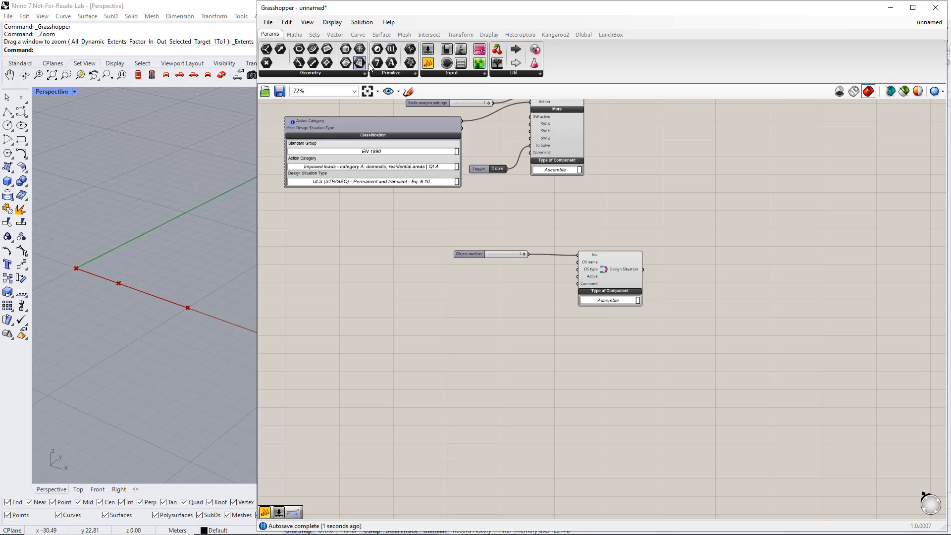
left_click_drag(427, 63, 437, 215)
double_click(500, 273)
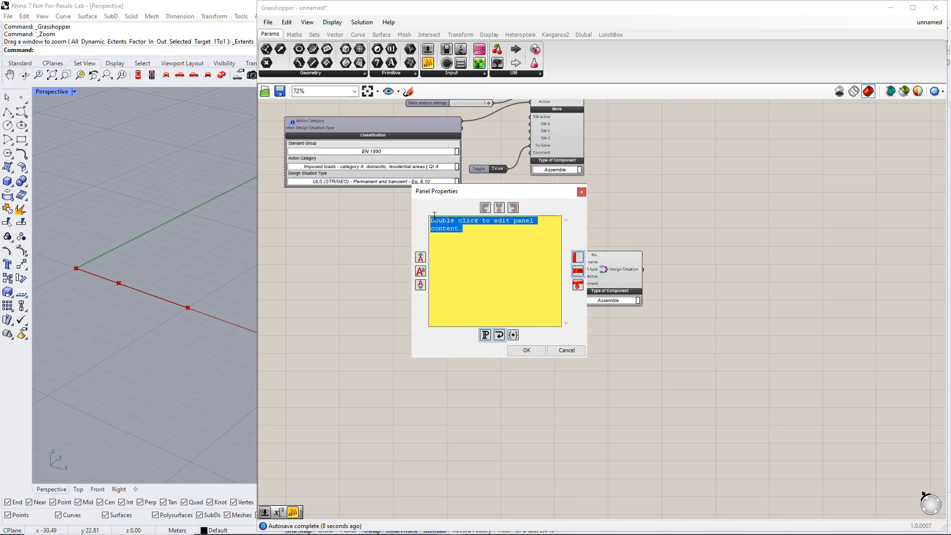
type("ULS")
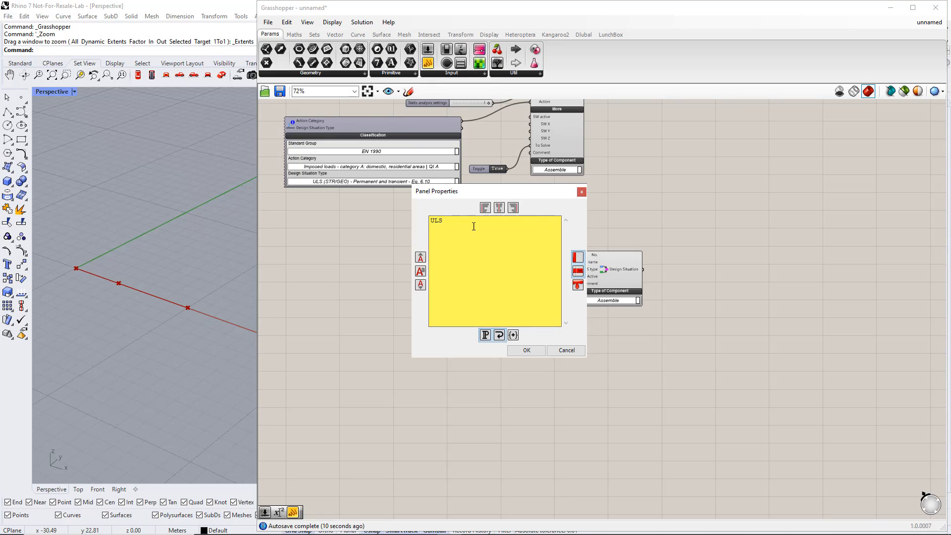
left_click(526, 349)
scroll(539, 266, "up", 3)
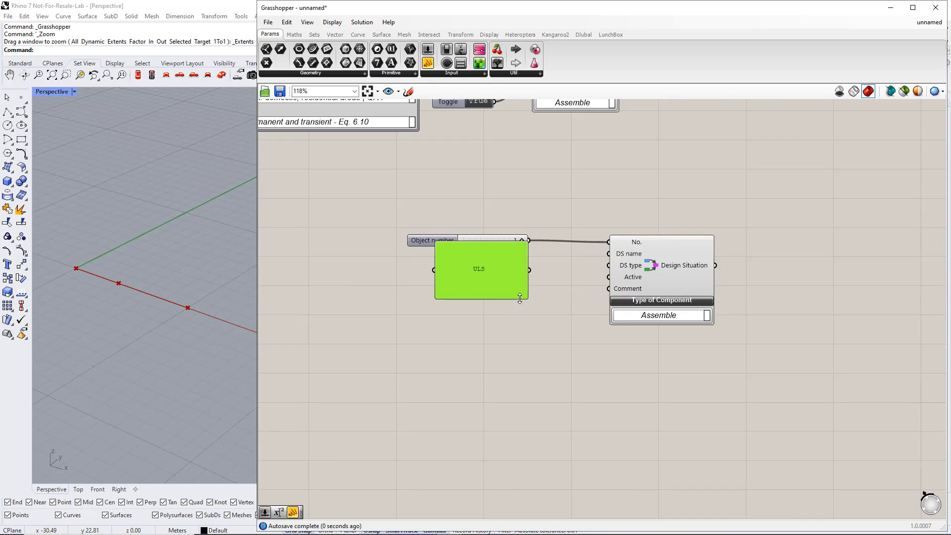
left_click_drag(527, 299, 609, 253)
left_click_drag(513, 266, 511, 260)
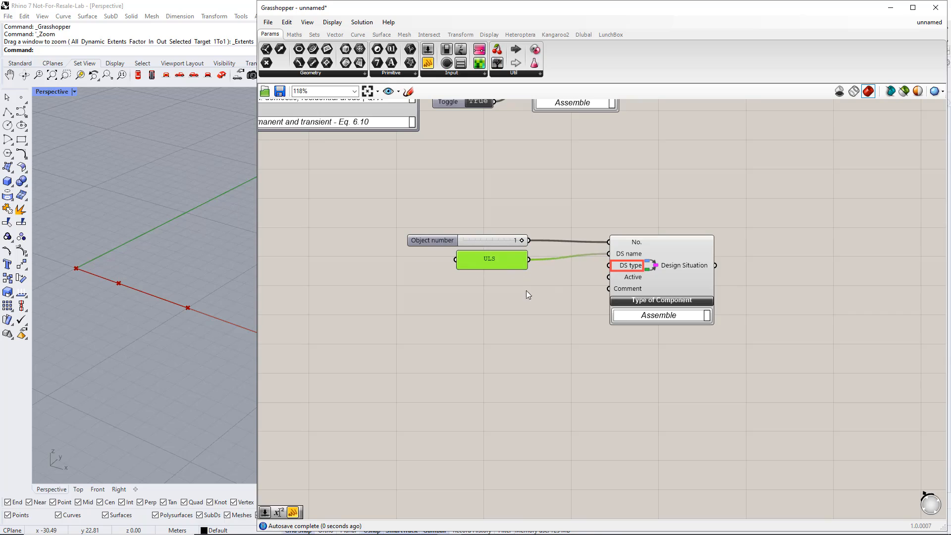
left_click(526, 292)
Place a Dlubal Load Case Classification component below the ULS panel and set its standard group to EN 1990.
left_click(584, 34)
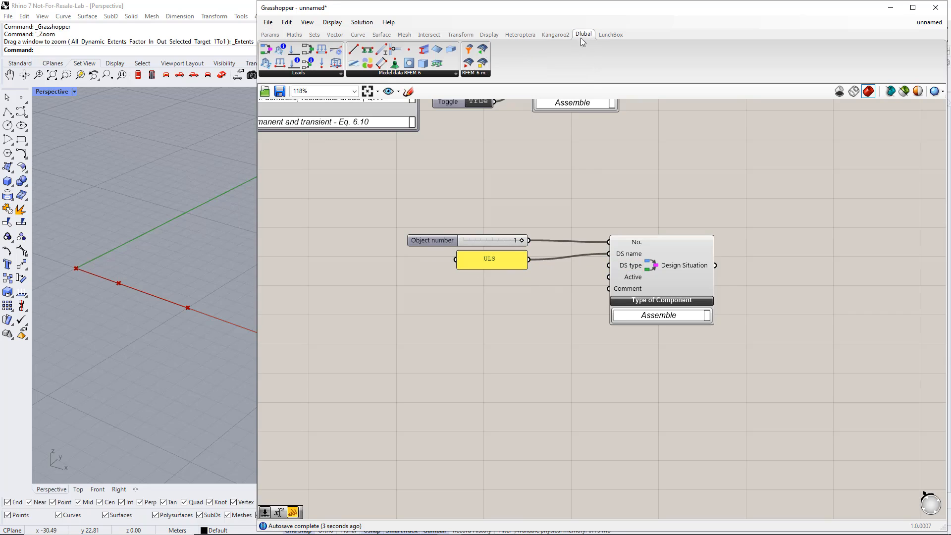
left_click_drag(292, 64, 430, 316)
left_click(389, 323)
right_click_drag(445, 367, 548, 294)
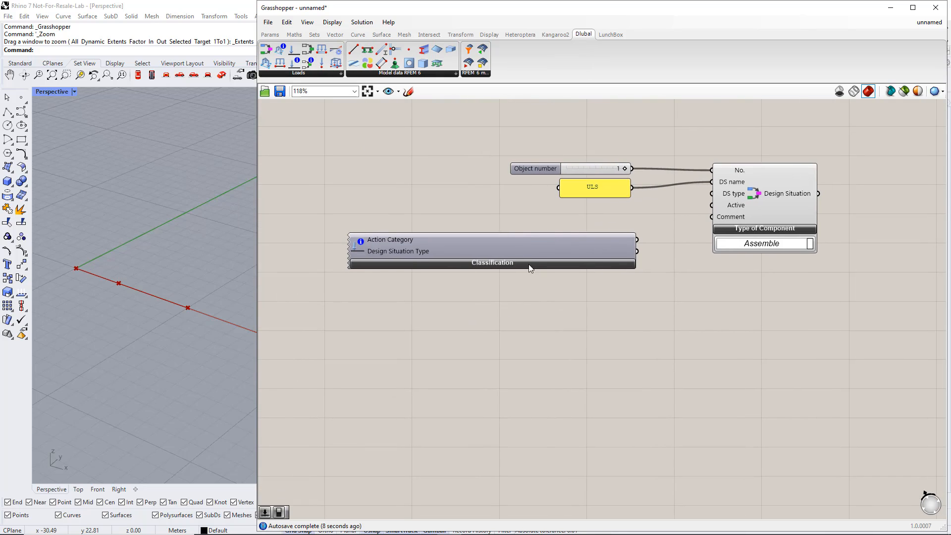
left_click(528, 264)
left_click(629, 292)
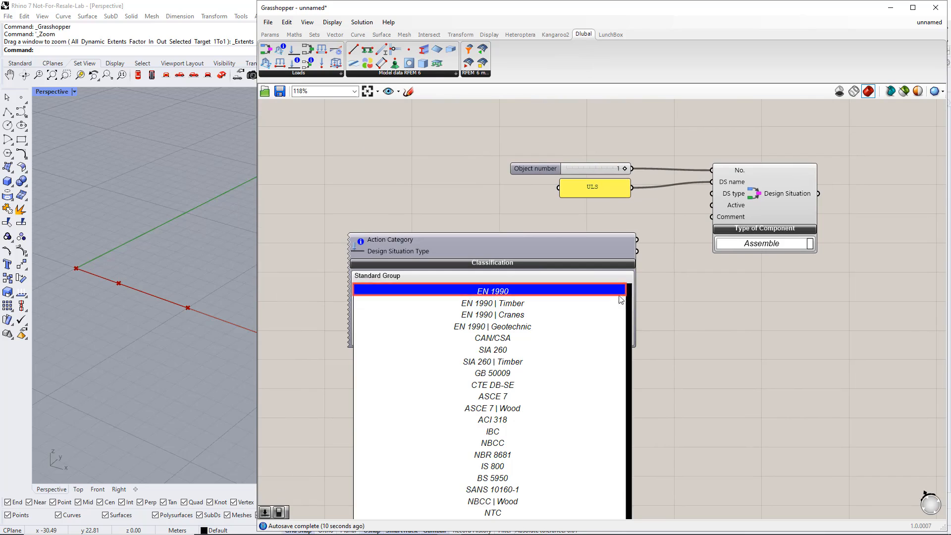
left_click(588, 293)
Set the classification's design situation type to "ULS (STR/GEO) - Permanent and transient - Eq. 6.10".
right_click_drag(605, 316, 607, 248)
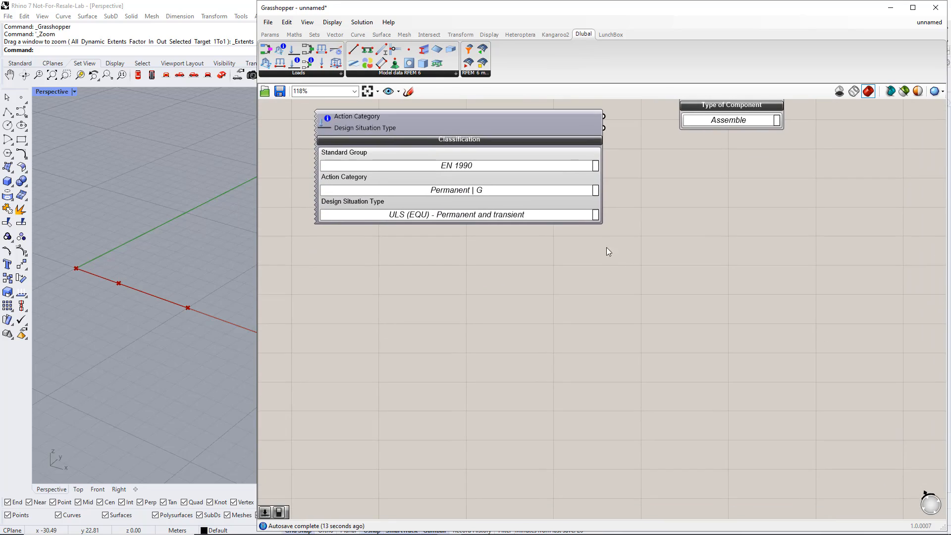
left_click(594, 190)
left_click(594, 192)
left_click(596, 214)
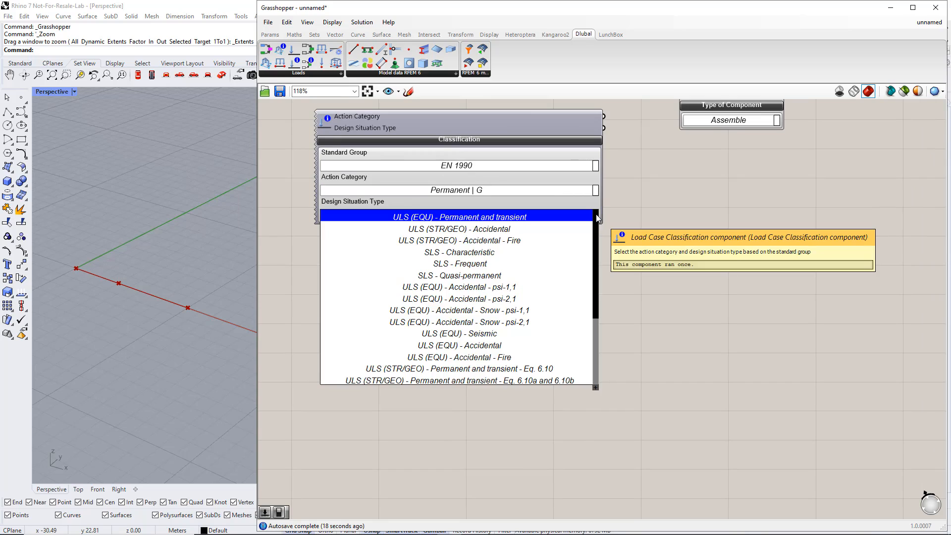
left_click(544, 368)
Connect the classification's Design Situation Type output to the DS type input and move the classification component up beside the Design Situation.
scroll(544, 370, "down", 5)
scroll(541, 382, "up", 4)
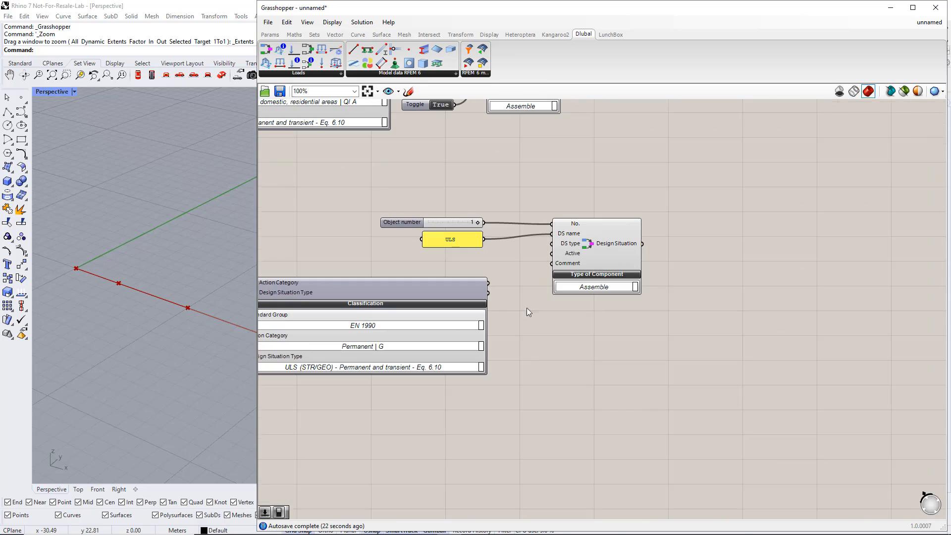
left_click_drag(489, 293, 546, 249)
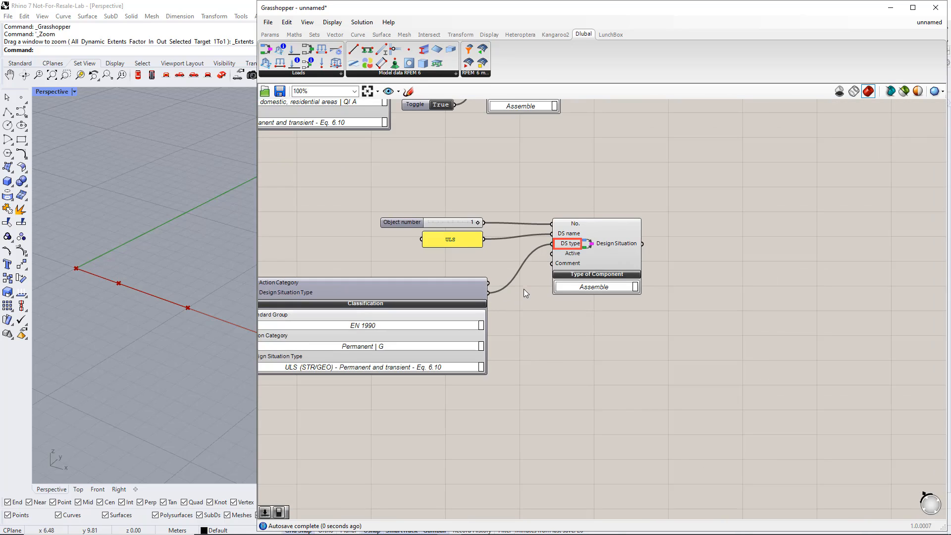
left_click_drag(462, 286, 494, 263)
left_click(458, 359)
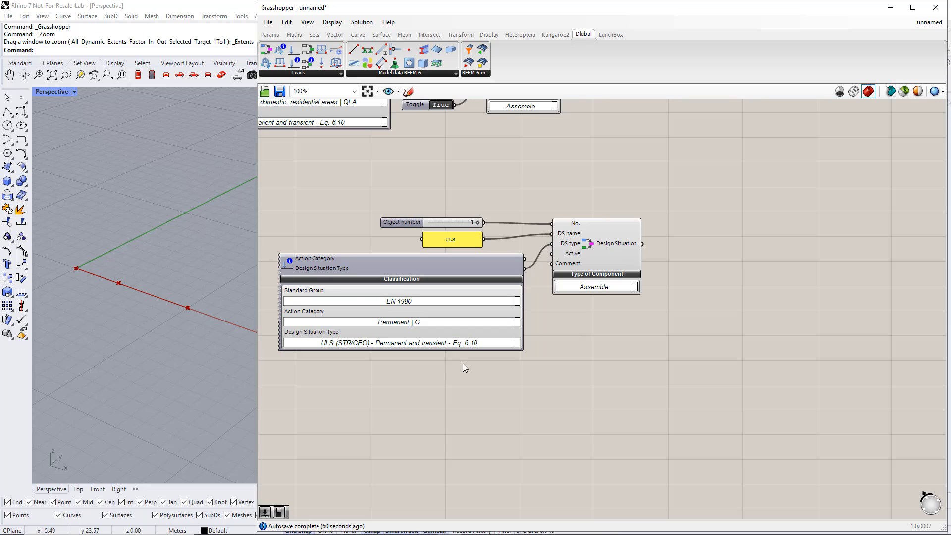
Duplicate the complete ULS design situation set, including its slider, panel and classification, directly below the original.
scroll(553, 332, "down", 2)
scroll(554, 332, "up", 2)
scroll(553, 326, "down", 2)
left_click_drag(624, 418, 332, 256)
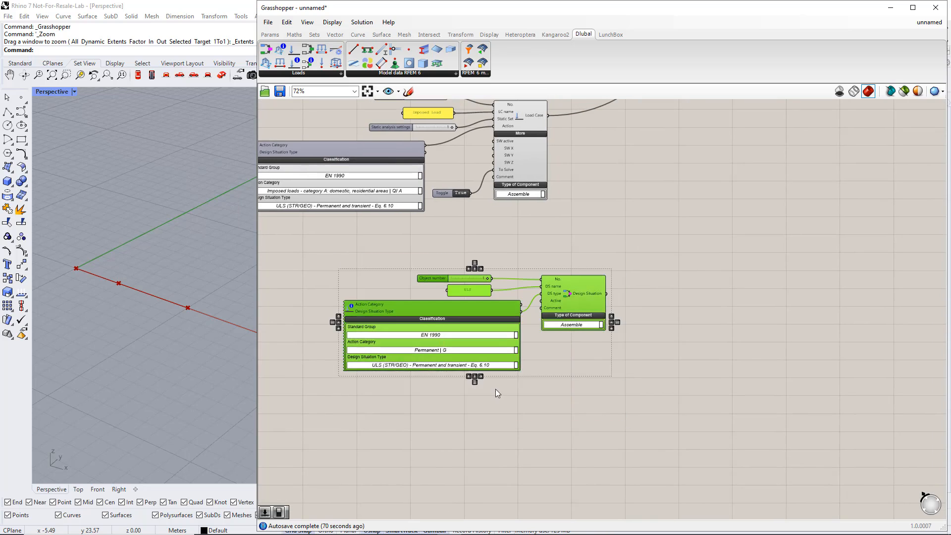
right_click_drag(515, 391, 551, 331)
left_click_drag(610, 239, 543, 356)
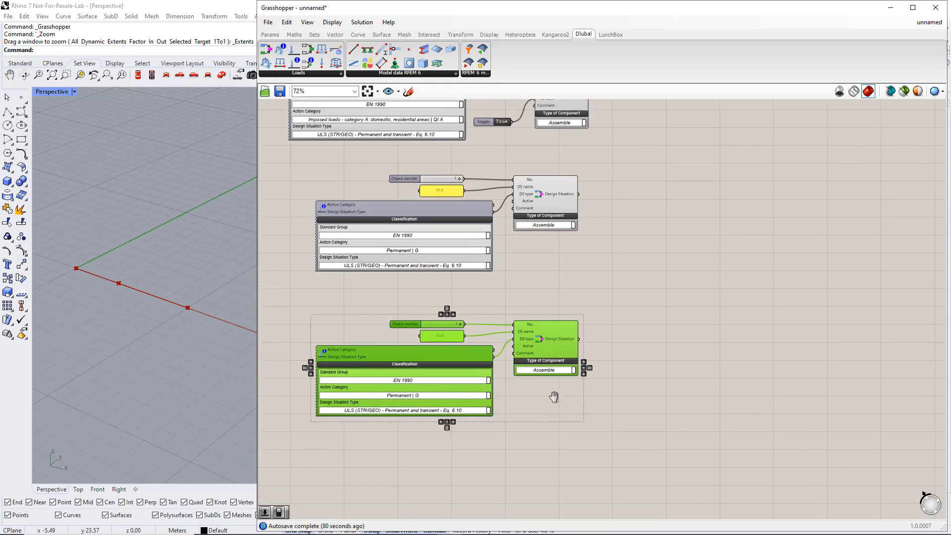
right_click_drag(553, 396, 588, 335)
left_click(568, 361)
Replace the copied object number slider with a new slider set to 2 and connect it to the copied Design Situation's No. input.
scroll(510, 342, "up", 2)
left_click(418, 229)
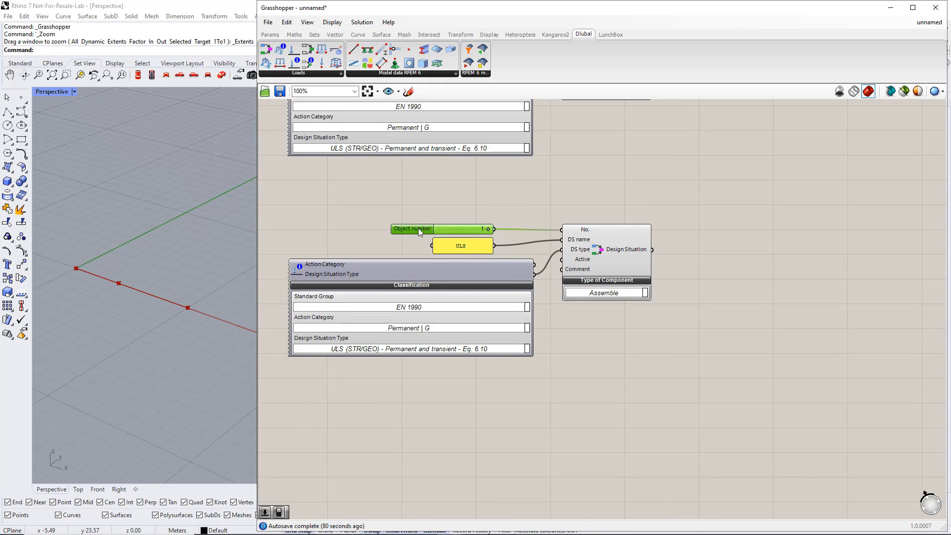
key("Delete")
double_click(464, 219)
type("2")
key("Return")
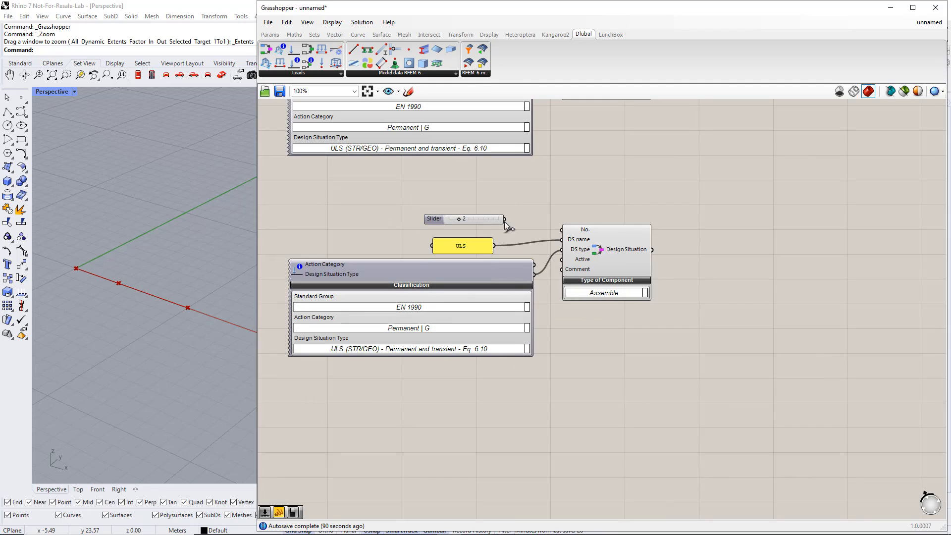
left_click_drag(506, 219, 562, 230)
Change the copied design situation's name panel to "SLS".
left_click(464, 246)
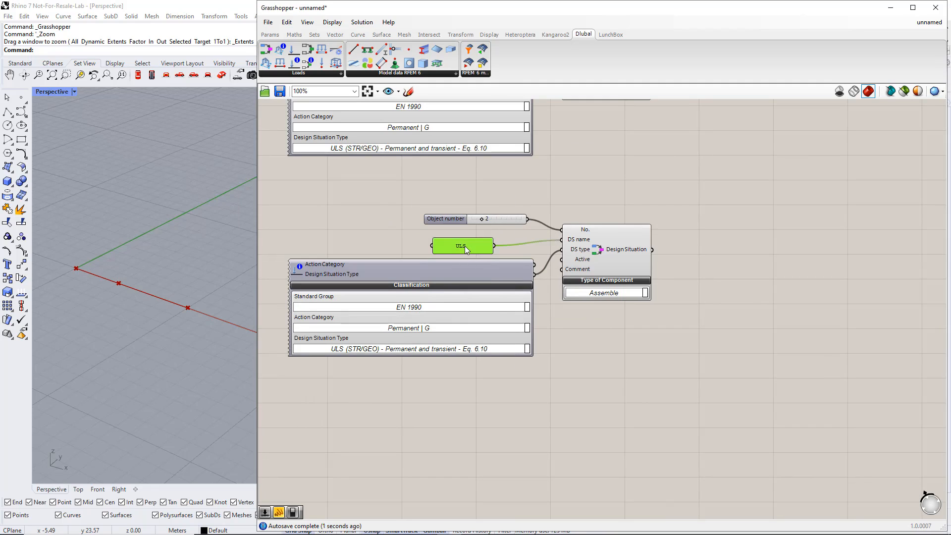
double_click(465, 246)
left_click_drag(402, 195, 397, 195)
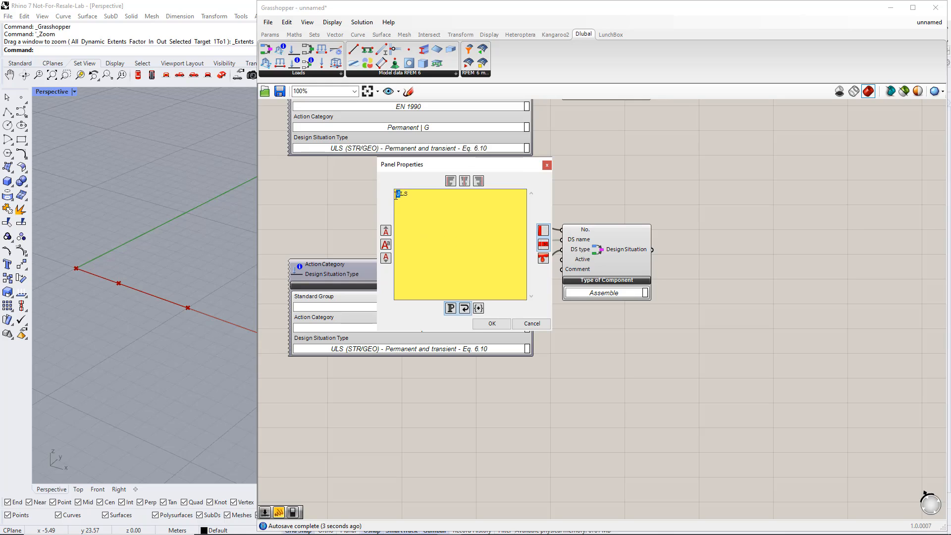
type("S")
left_click(492, 323)
Set the copied classification's design situation type to "SLS - Characteristic".
right_click_drag(512, 379, 537, 277)
left_click(545, 249)
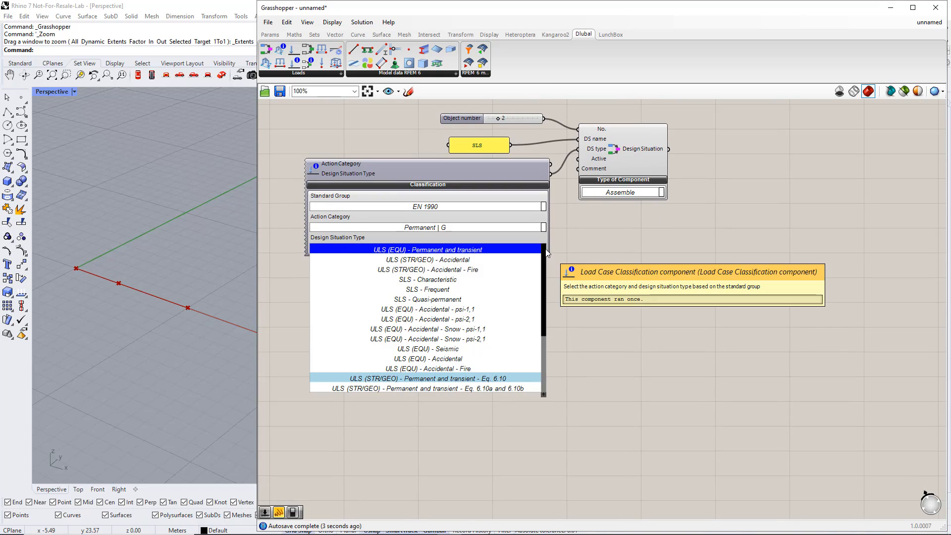
left_click(470, 281)
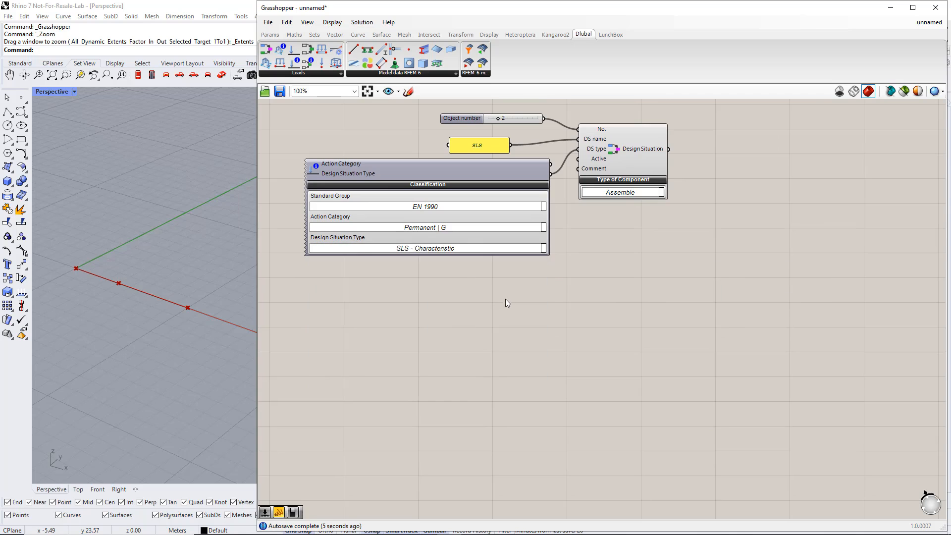
Move the RFEM export group down beside the design situations and add both Design Situation outputs to its model data input.
scroll(631, 297, "down", 5)
left_click_drag(619, 175, 610, 355)
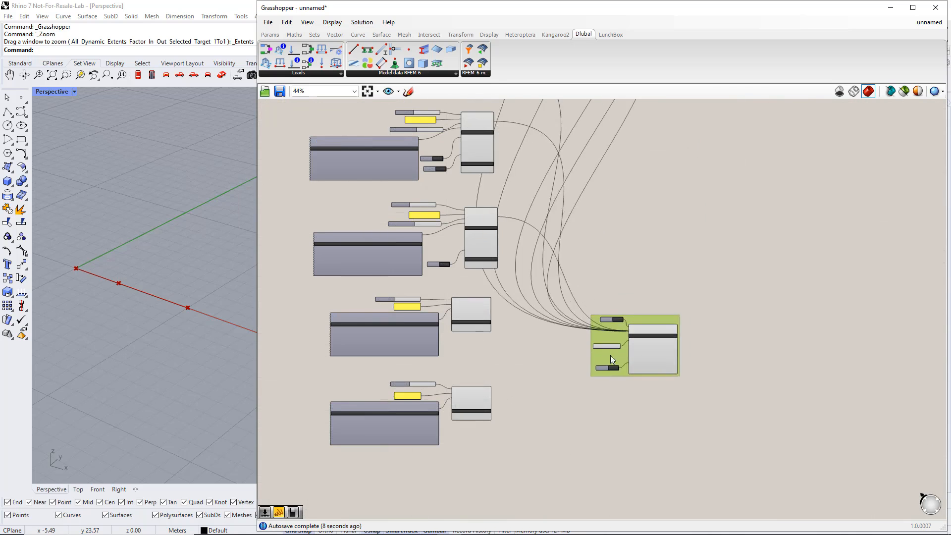
scroll(528, 375, "up", 4)
left_click_drag(456, 244, 690, 296, "shift")
left_click_drag(456, 414, 690, 296, "shift")
scroll(677, 375, "down", 2)
right_click_drag(687, 372, 610, 314)
scroll(642, 340, "down", 1)
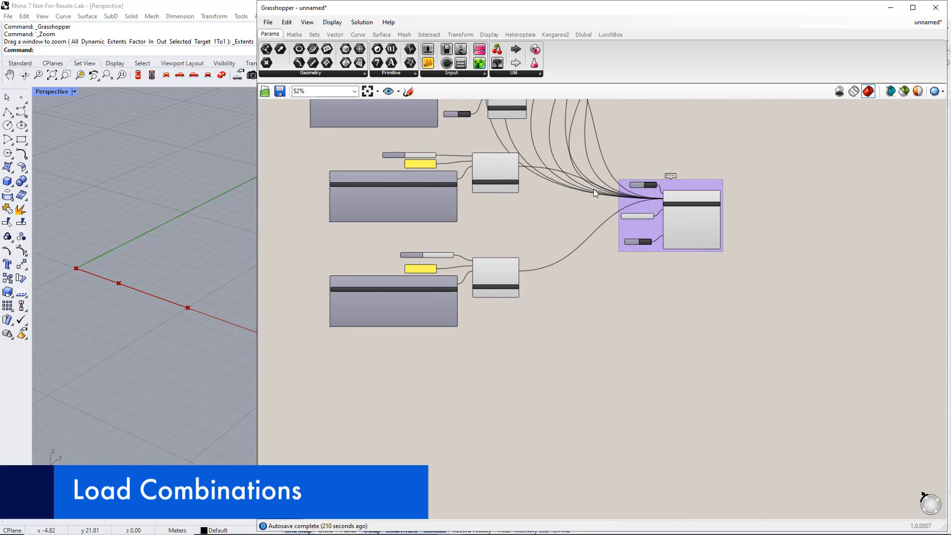
Place a Load Combination component below the design situations and a Load Combination Items component beside it.
left_click(584, 37)
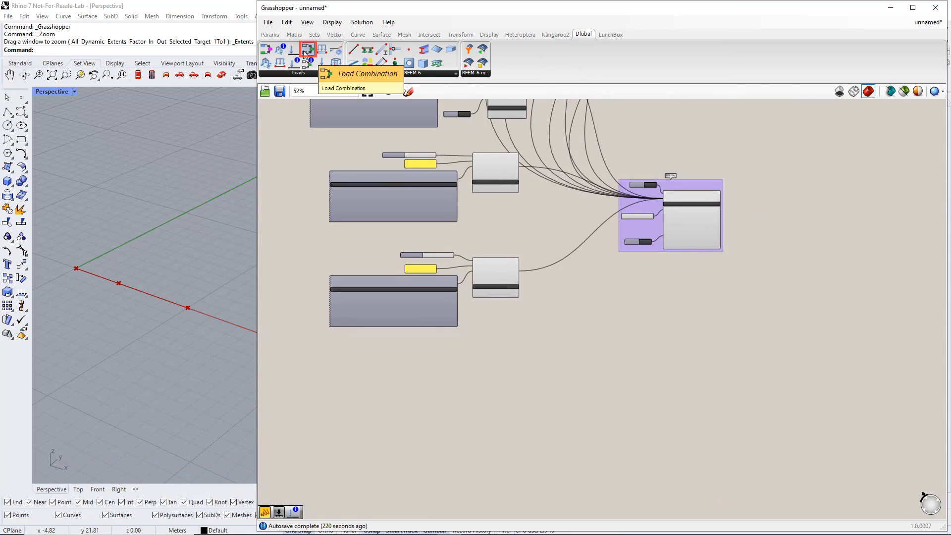
left_click_drag(303, 50, 722, 407)
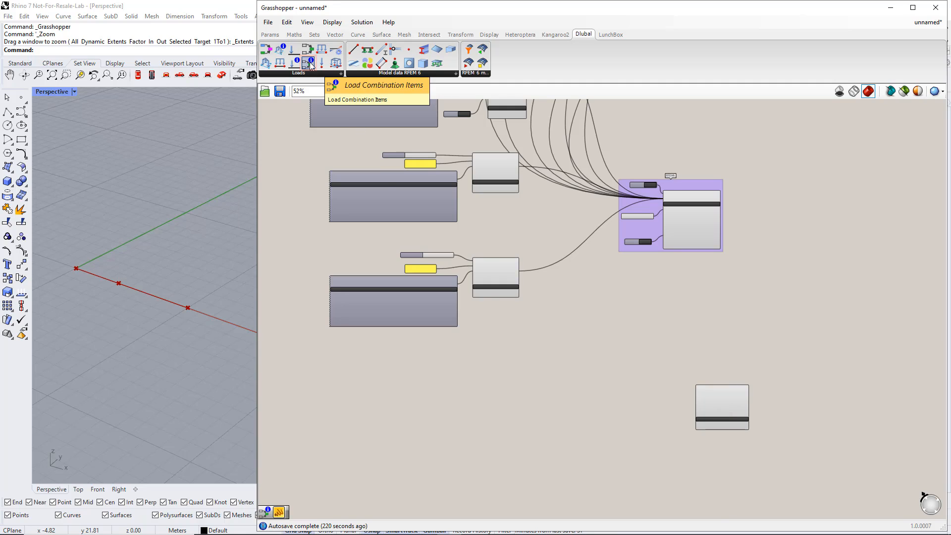
left_click_drag(310, 65, 572, 341)
left_click_drag(604, 406, 596, 408)
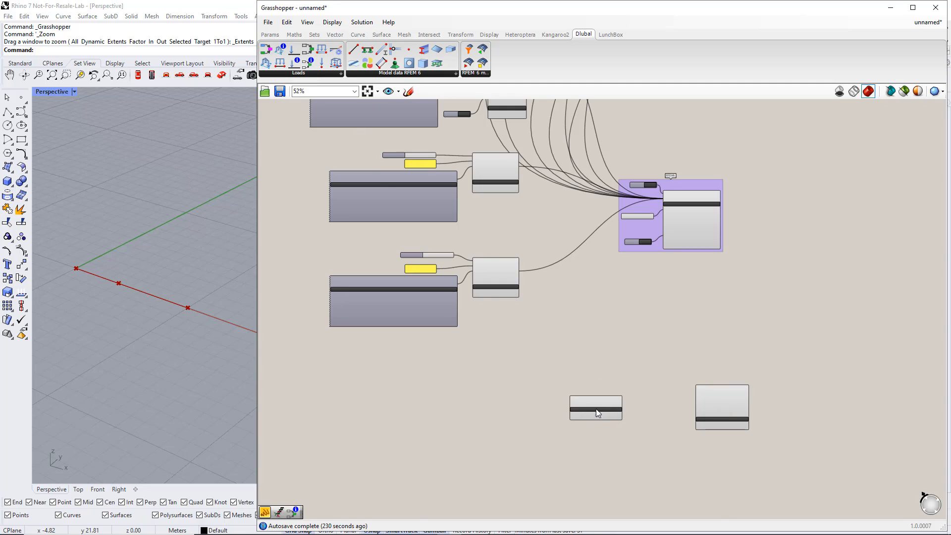
scroll(612, 436, "up", 2)
right_click_drag(530, 415, 598, 350)
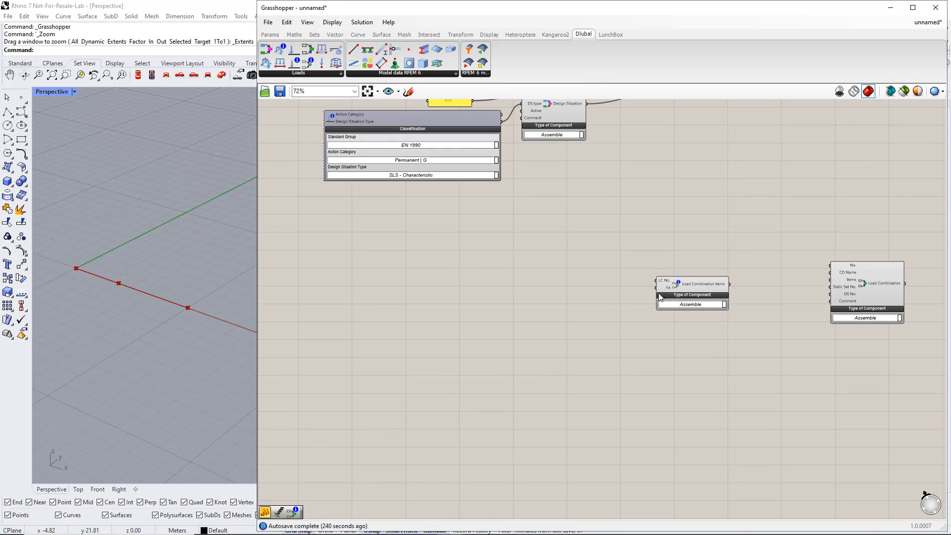
Add a panel below the SLS classification with multiline data turned off and the content 1.
left_click(271, 34)
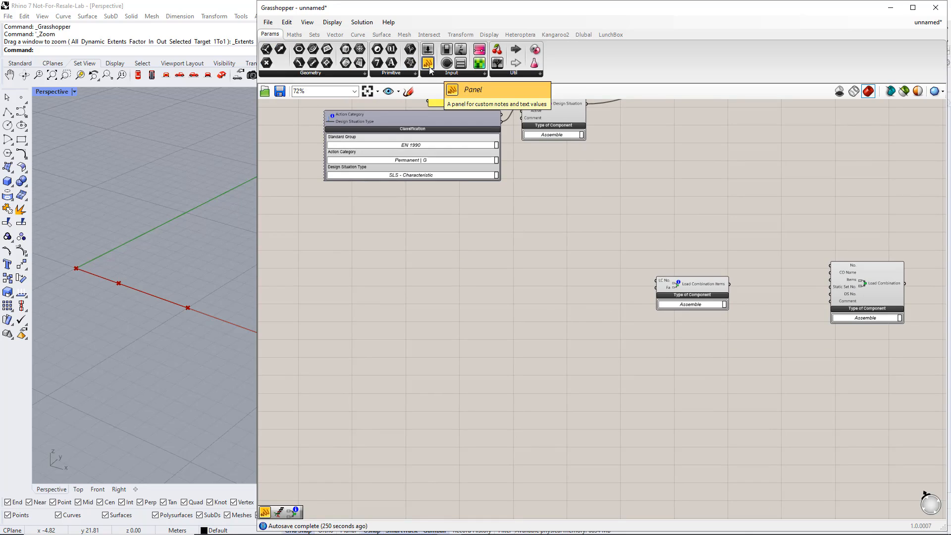
left_click_drag(428, 63, 462, 249)
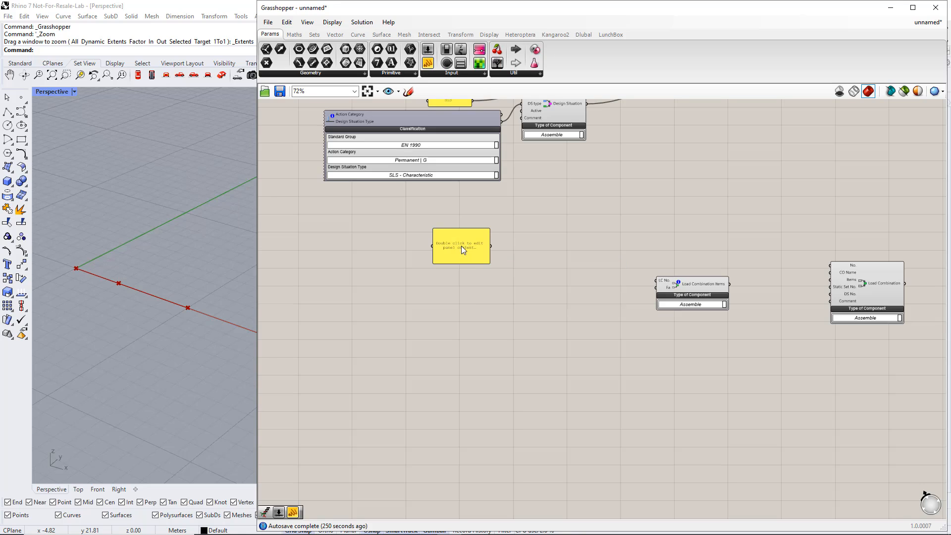
right_click(461, 246)
left_click(489, 278)
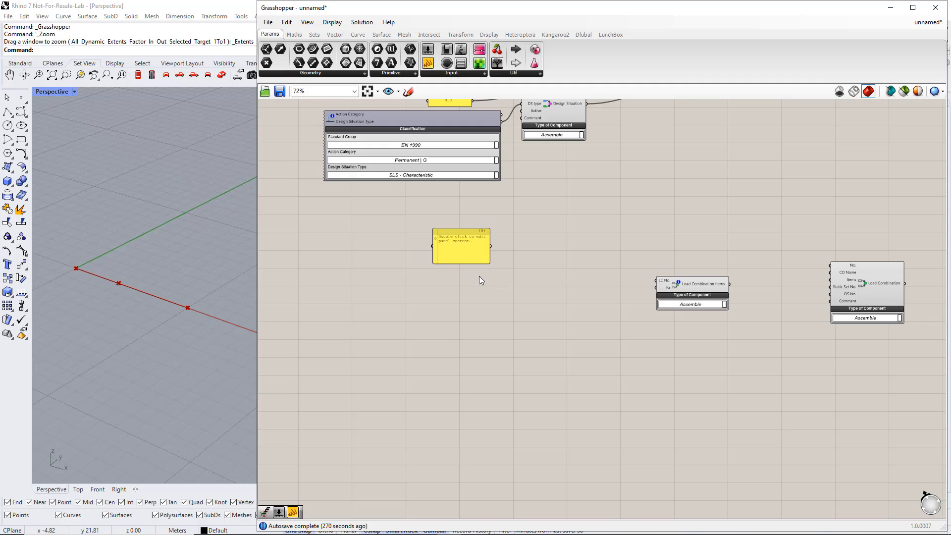
double_click(466, 253)
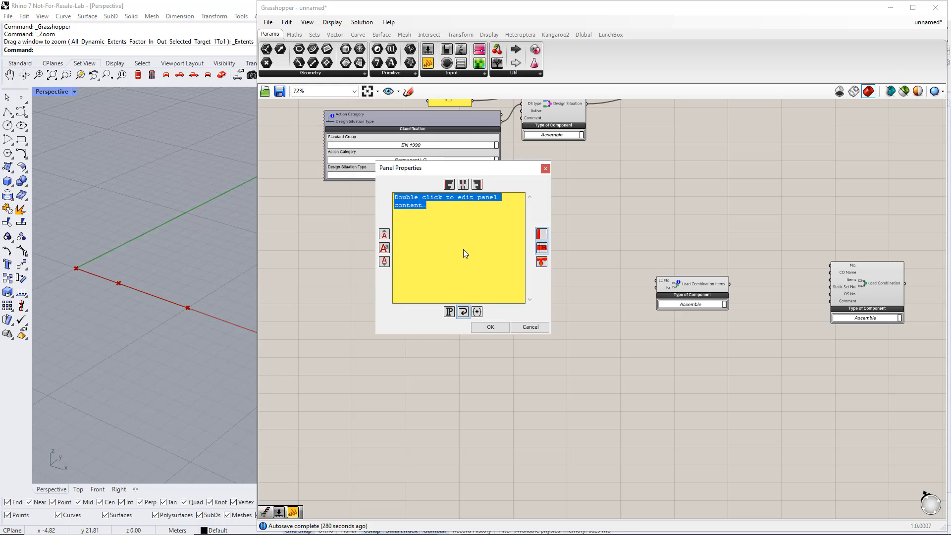
type("1")
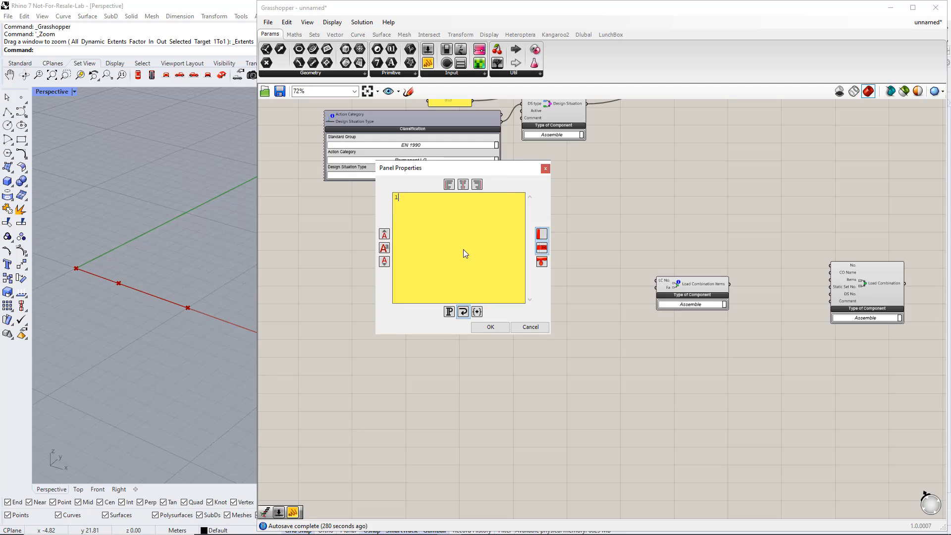
left_click(489, 327)
Duplicate the panel directly below and add 2 as a second line in the copy.
left_click_drag(473, 261, 476, 313, "alt")
double_click(475, 312)
left_click(431, 269)
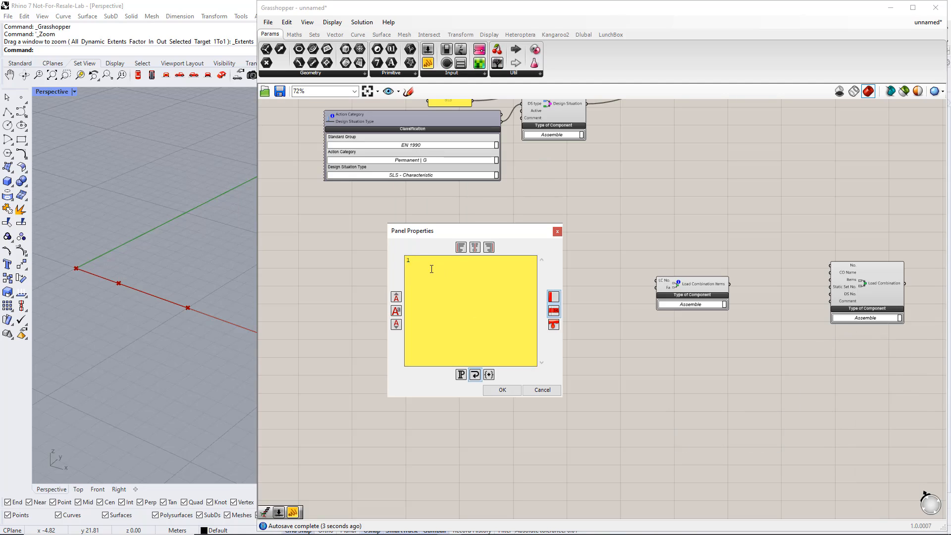
key("Return")
type("2")
left_click(502, 390)
left_click(492, 364)
left_click(471, 311)
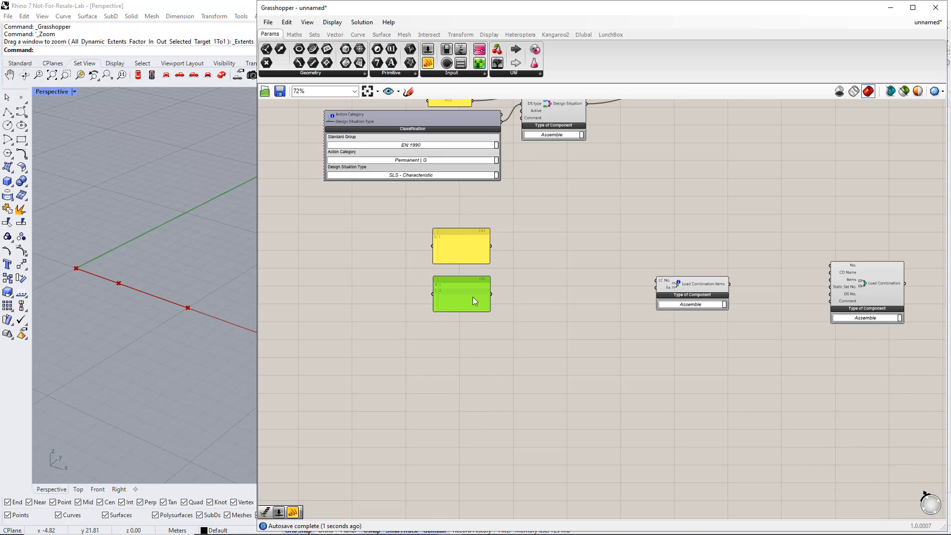
Add a scribble reading "ULS Combos" beside the two load case number panels and group it with them.
scroll(472, 296, "up", 2)
right_click_drag(448, 348, 501, 348)
left_click(439, 311)
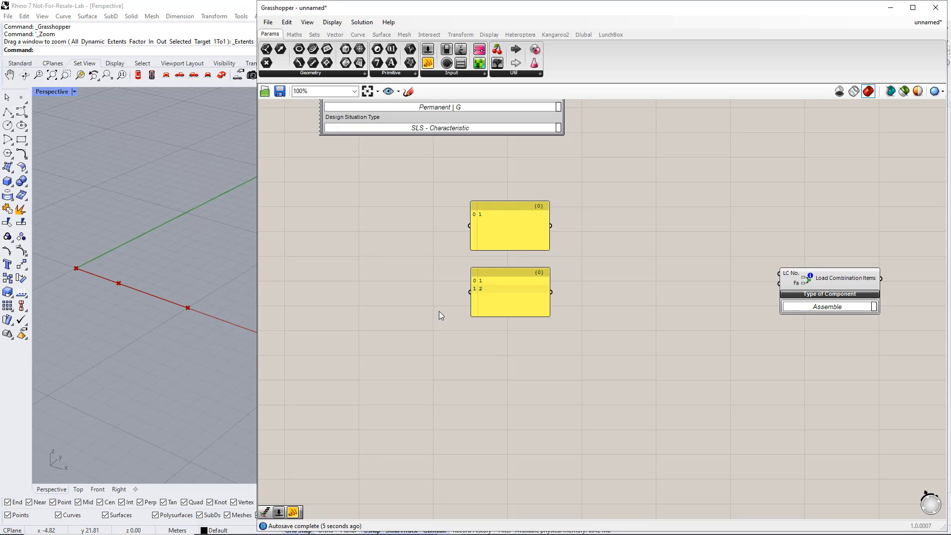
left_click(523, 74)
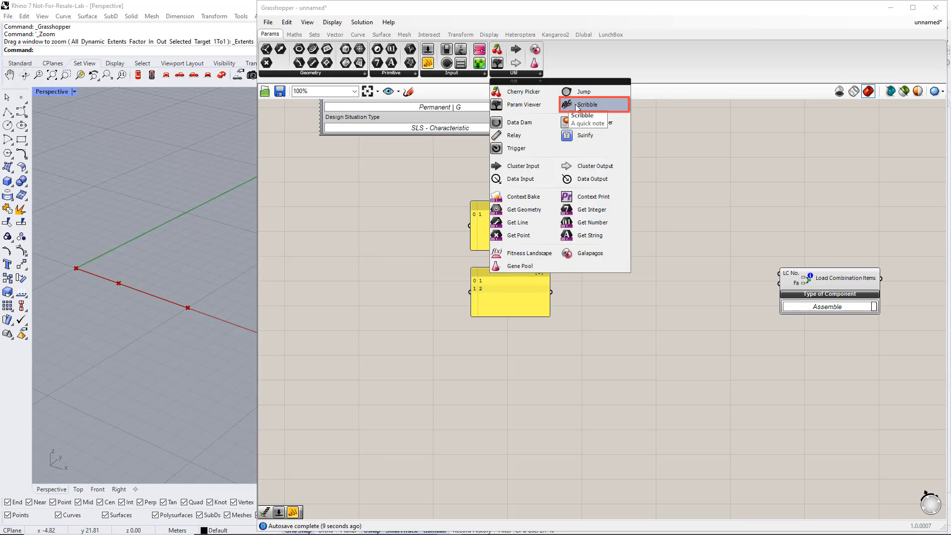
left_click_drag(580, 105, 495, 241)
left_click_drag(405, 264, 406, 264)
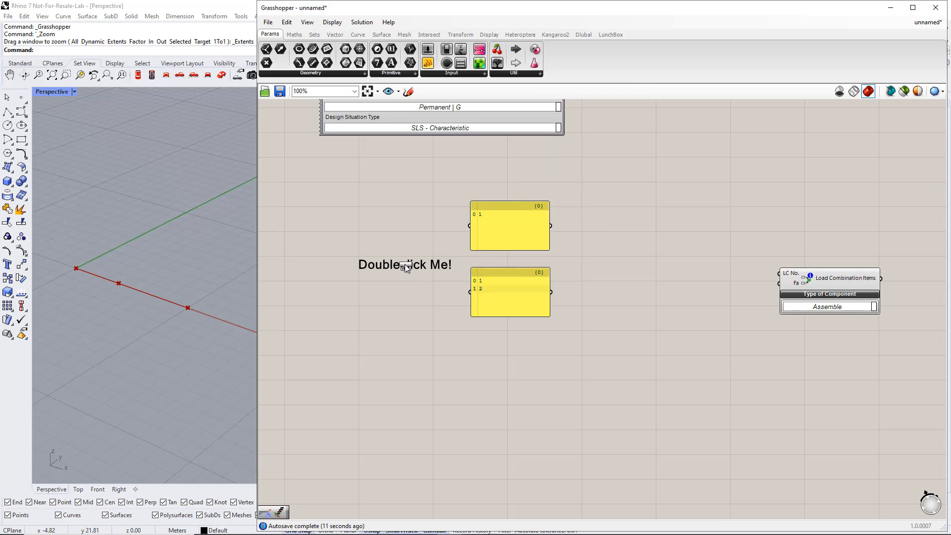
double_click(405, 264)
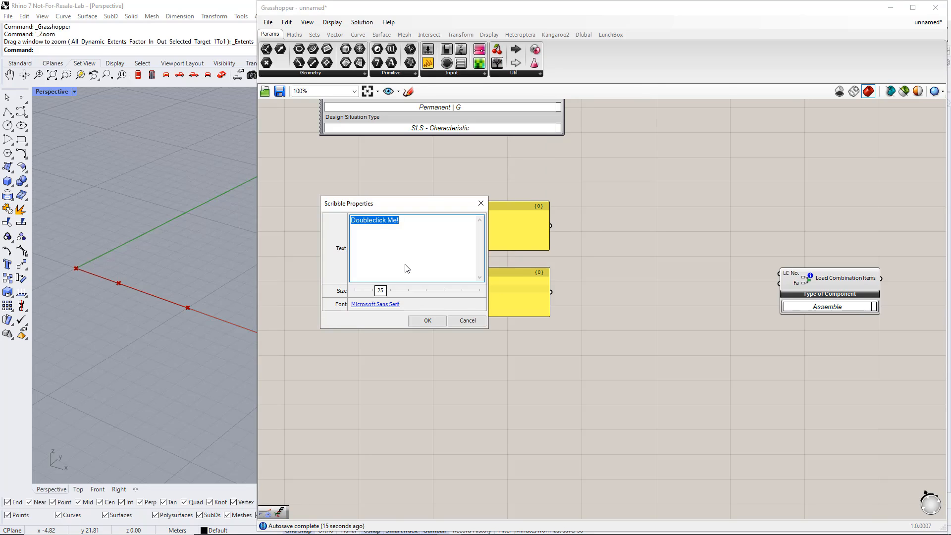
type("ULS")
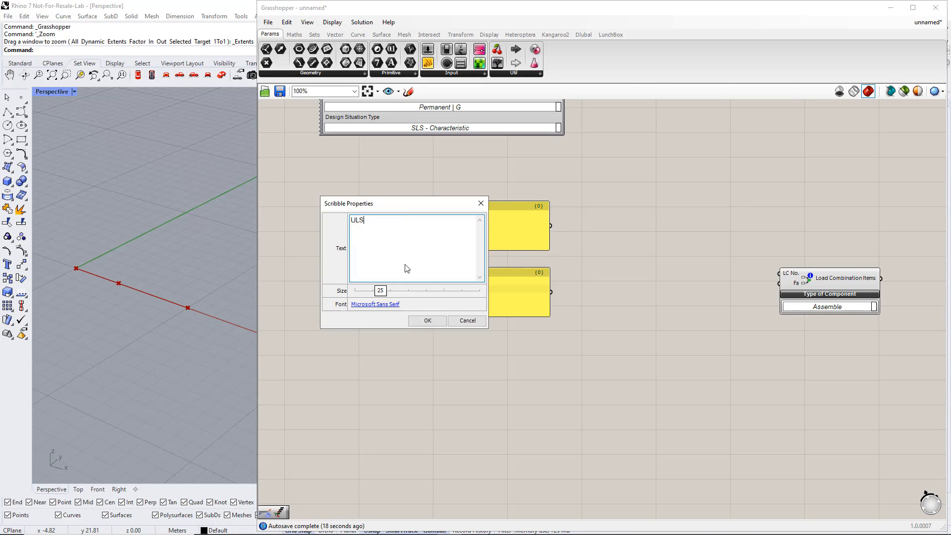
type(" Combos")
left_click(427, 320)
mouse_move(565, 356)
left_mouse_down()
mouse_move(325, 203)
mouse_move(317, 182)
left_mouse_up()
key("ctrl+g")
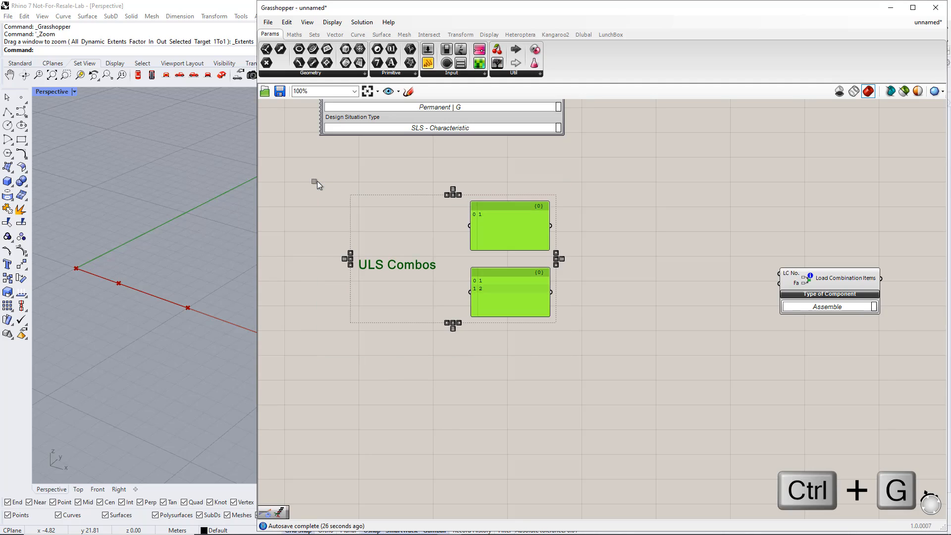
Duplicate the ULS Combos scribble and its two load case number panels directly below the original and group the copy.
left_click(537, 373)
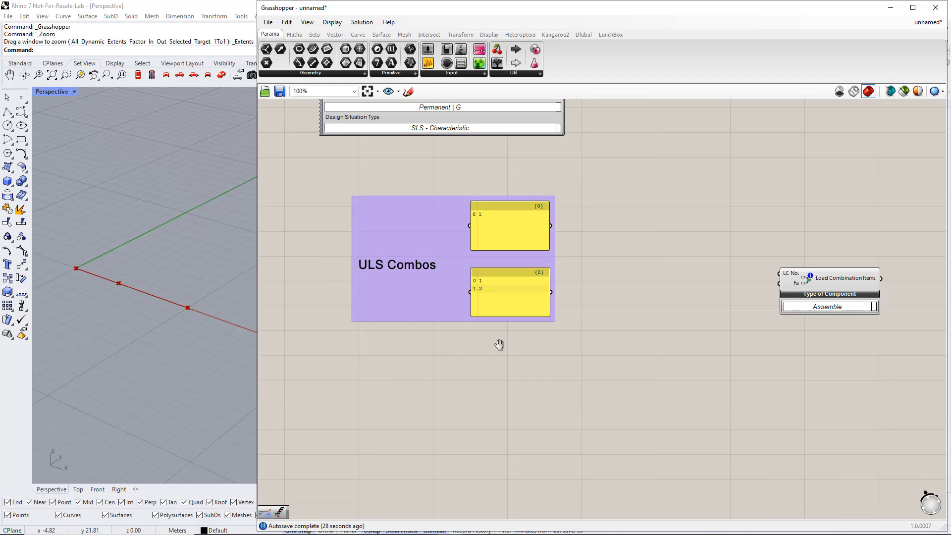
right_click_drag(452, 296, 438, 193)
left_click_drag(439, 193, 435, 349, "alt")
left_click_drag(322, 438, 596, 237)
key("ctrl+g")
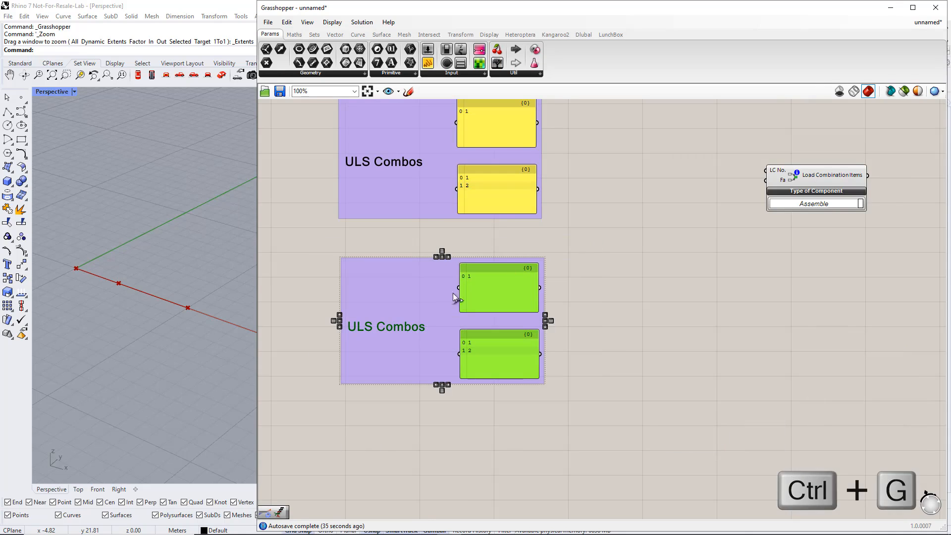
Change the scribble text of the duplicated group to "SLS Combos".
double_click(402, 329)
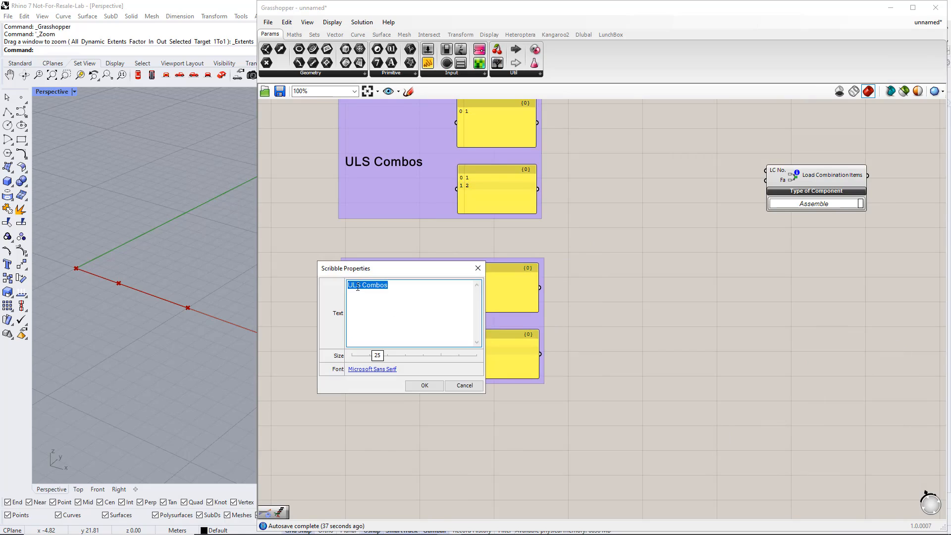
left_click_drag(354, 287, 348, 293)
type("S")
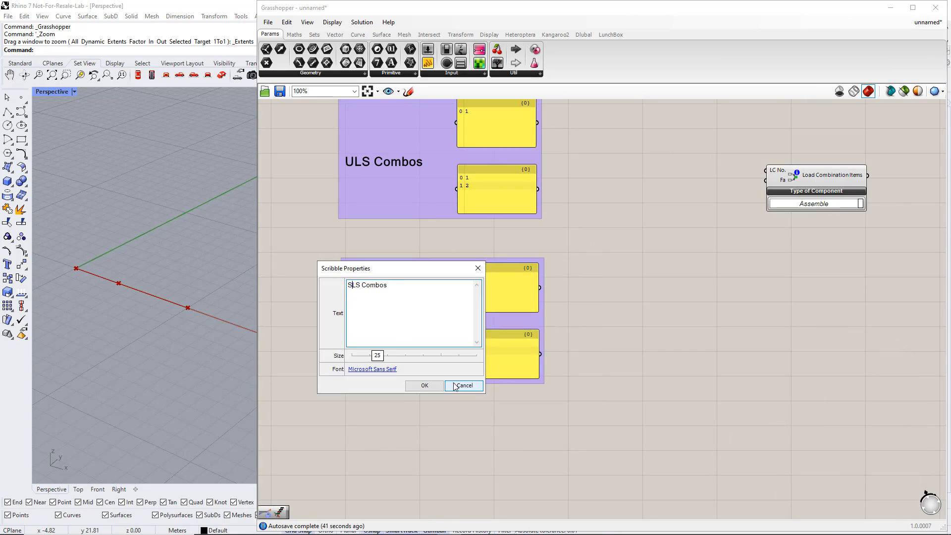
left_click(422, 386)
Duplicate the contents of the ULS Combos and SLS Combos groups below the existing ones for the factors.
scroll(422, 385, "down", 5)
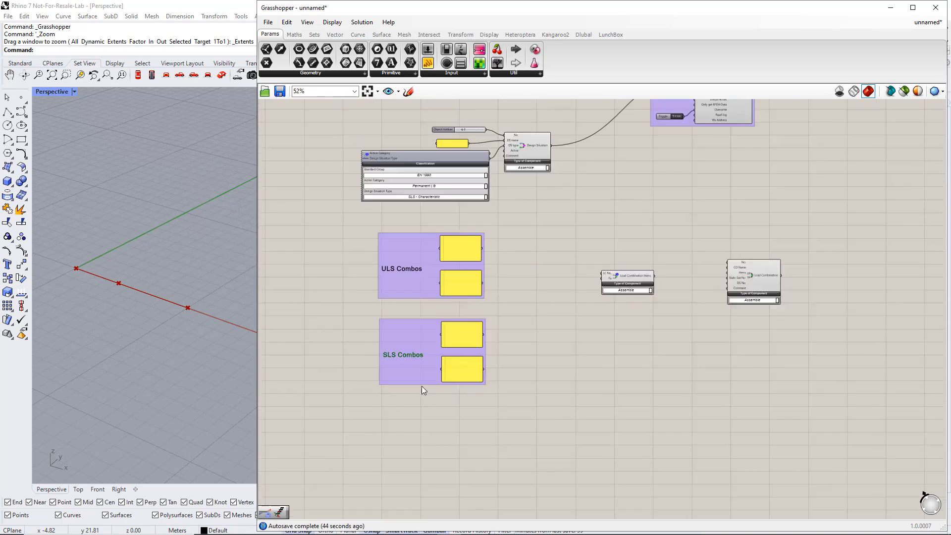
left_click(460, 372)
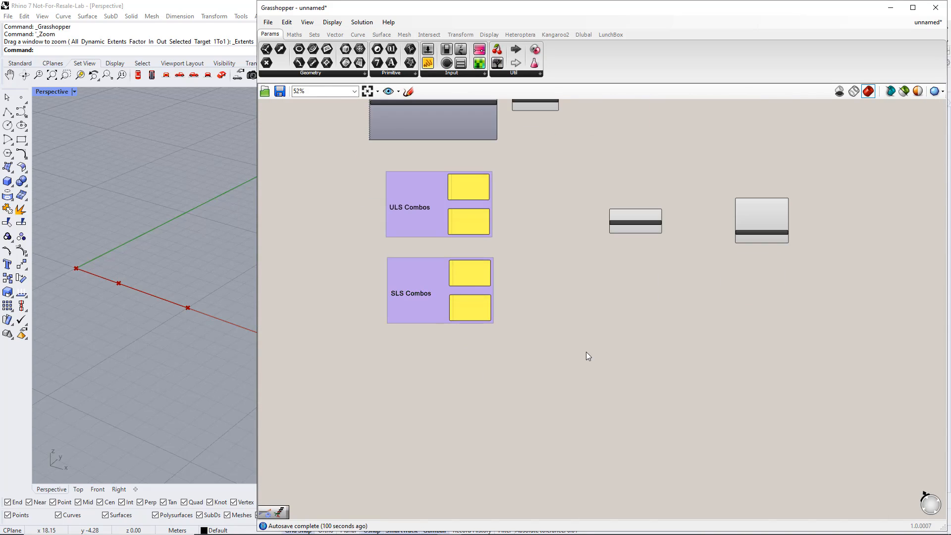
left_click_drag(435, 200, 438, 390, "alt")
scroll(326, 261, "up", 3)
left_click(326, 262)
Set the first copied ULS panel to 1.35 and the second one to the two lines 1.35 and 1.5.
double_click(443, 289)
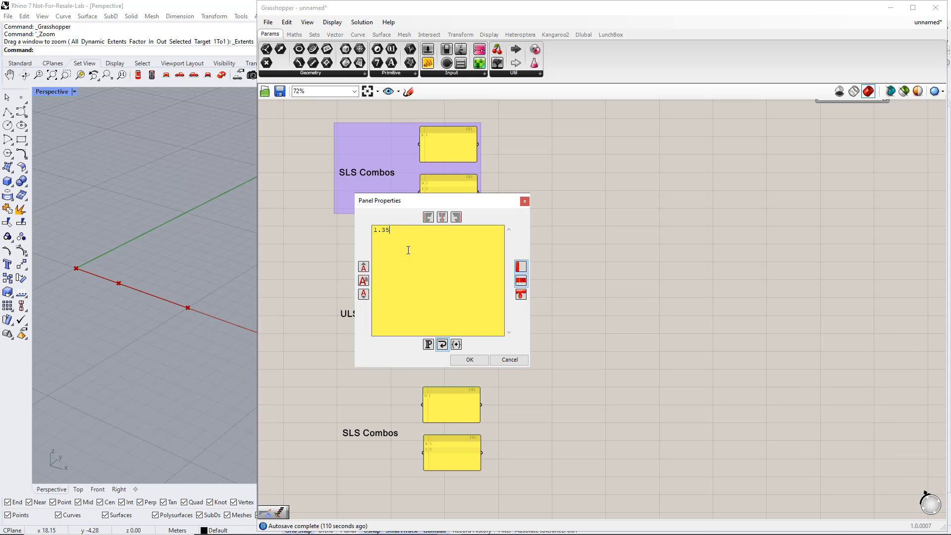
left_click(469, 360)
double_click(447, 344)
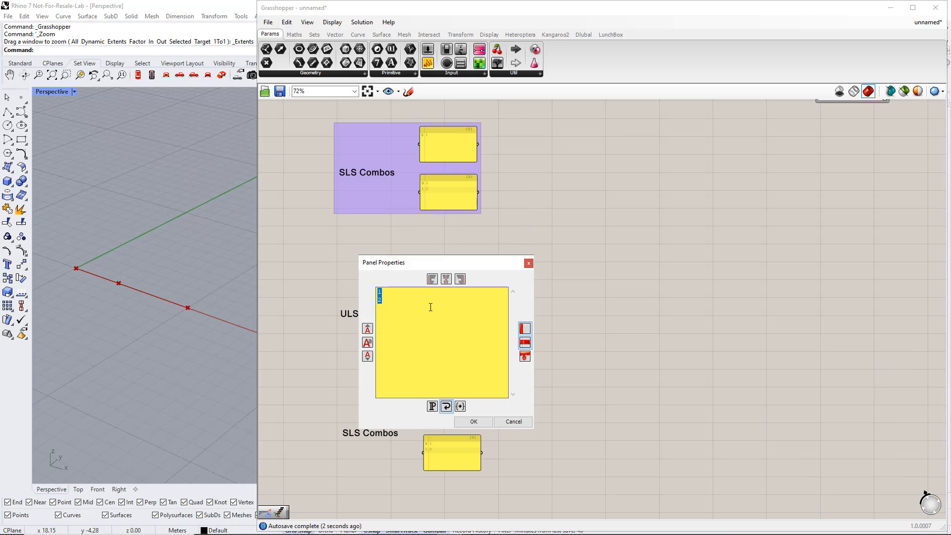
type("1.35")
key("Return")
type("1.5")
left_click(482, 422)
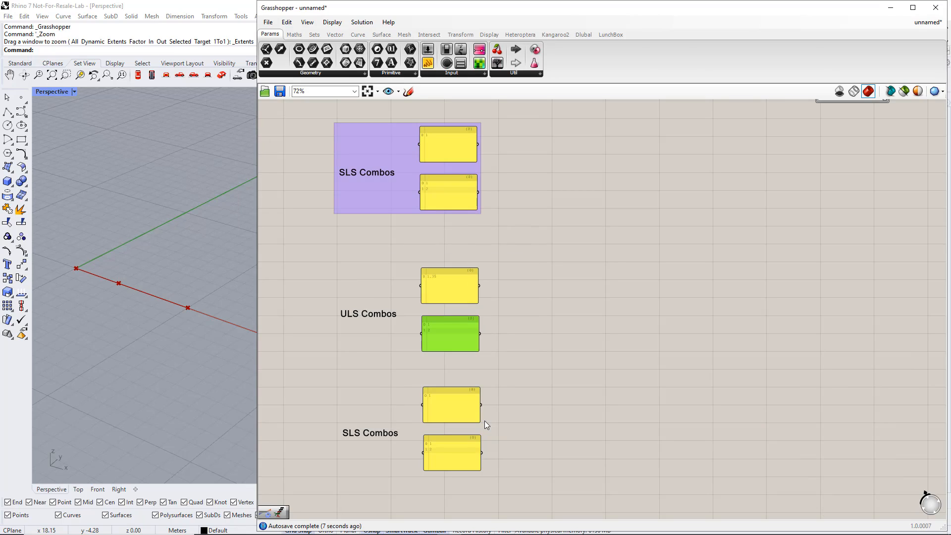
Keep the first copied SLS panel at 1 and set the factors in the second one to 1.
scroll(530, 431, "up", 2)
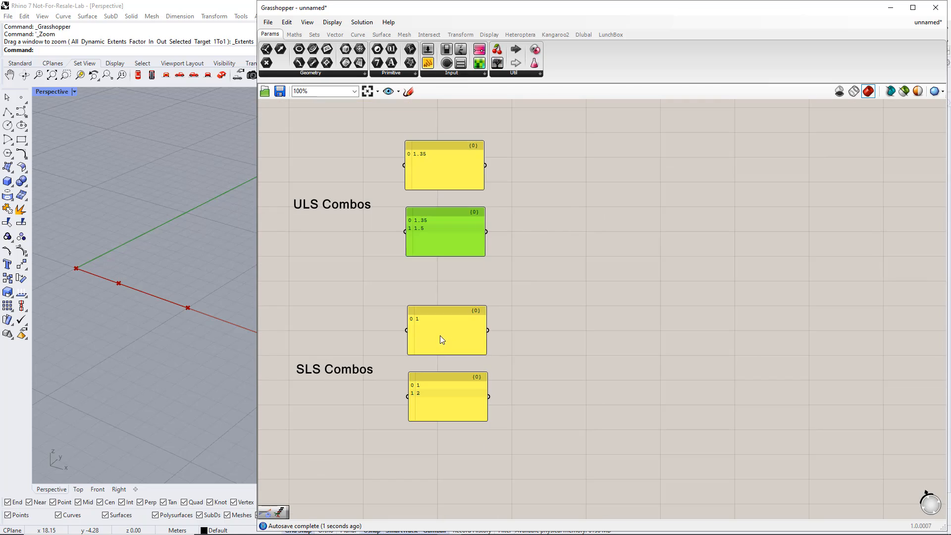
double_click(441, 338)
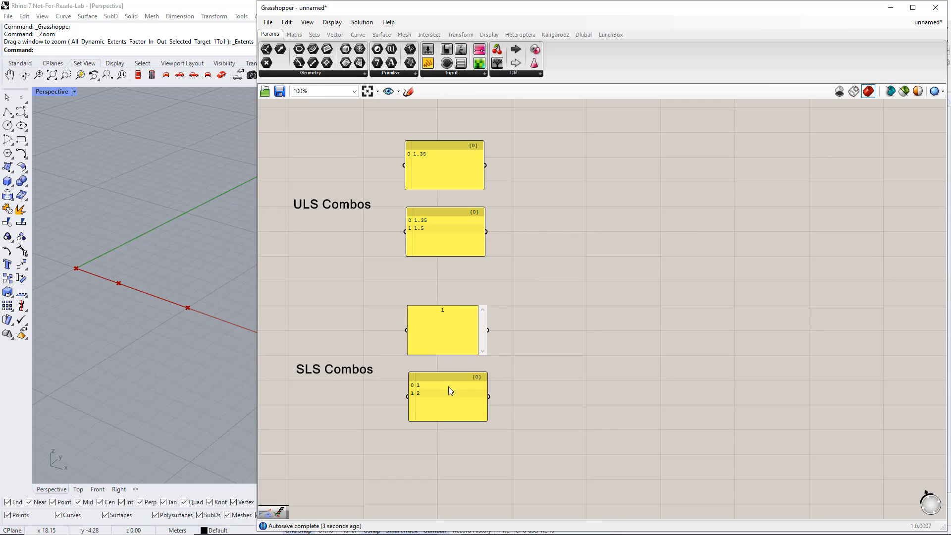
left_click(515, 378)
double_click(435, 391)
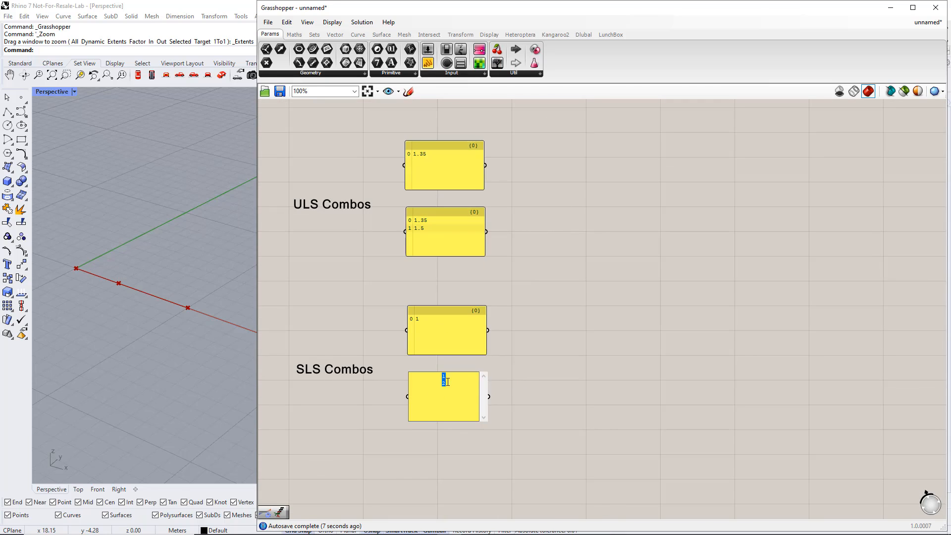
type("1")
left_click(569, 400)
Group the ULS factor panels with their scribble, and group the SLS factor panels with theirs.
scroll(570, 401, "down", 2)
left_click_drag(344, 198, 560, 313)
key("ctrl+g")
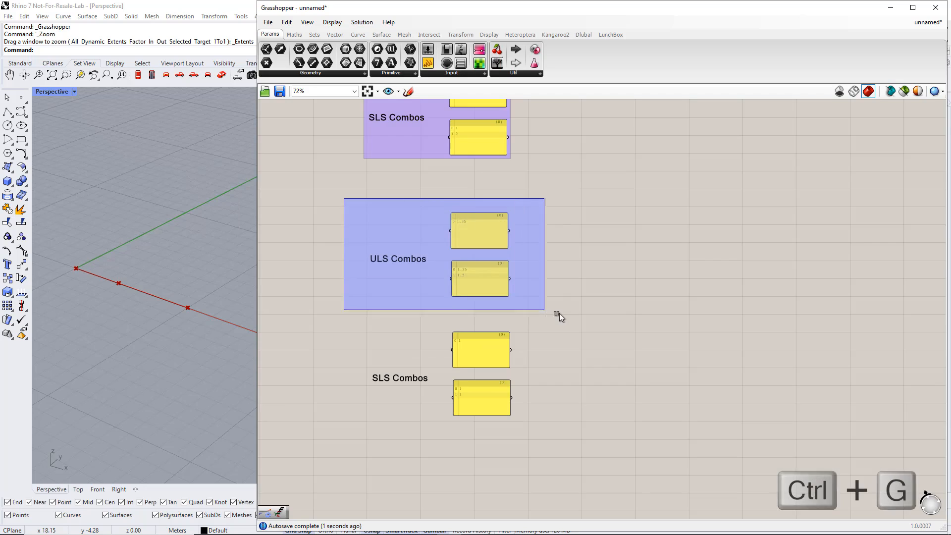
left_click(561, 316)
left_click_drag(330, 320, 563, 439)
key("ctrl+g")
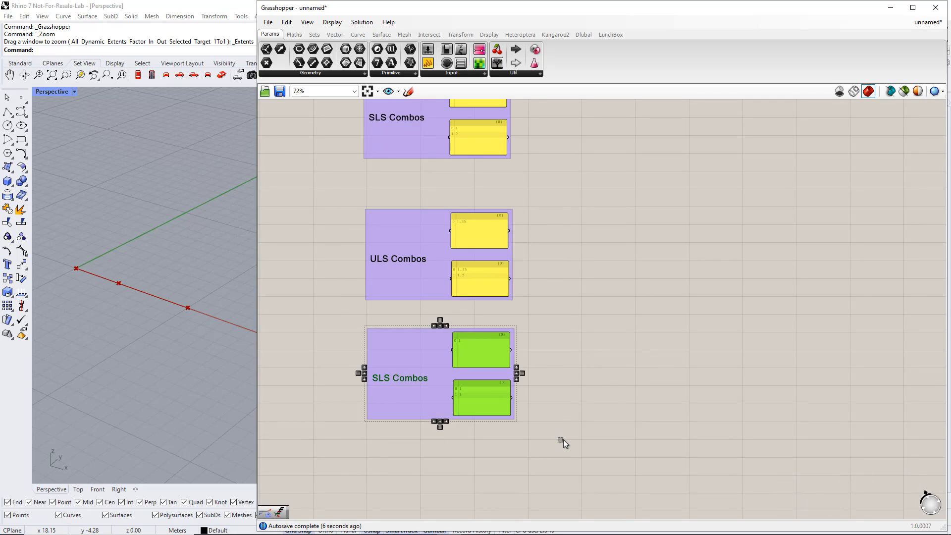
left_click(563, 439)
Place an Entwine component between the load case number groups and the Load Combination Items component.
scroll(350, 177, "down", 2)
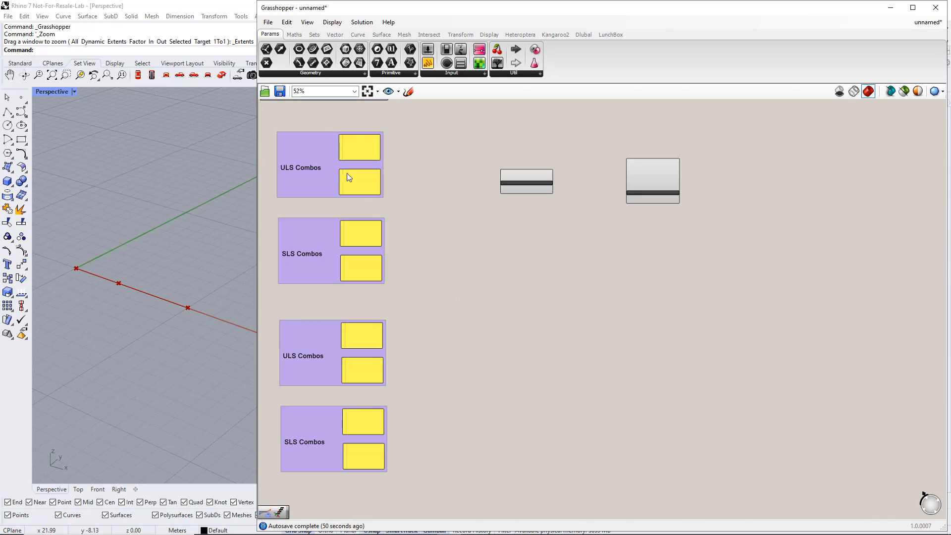
left_click(318, 39)
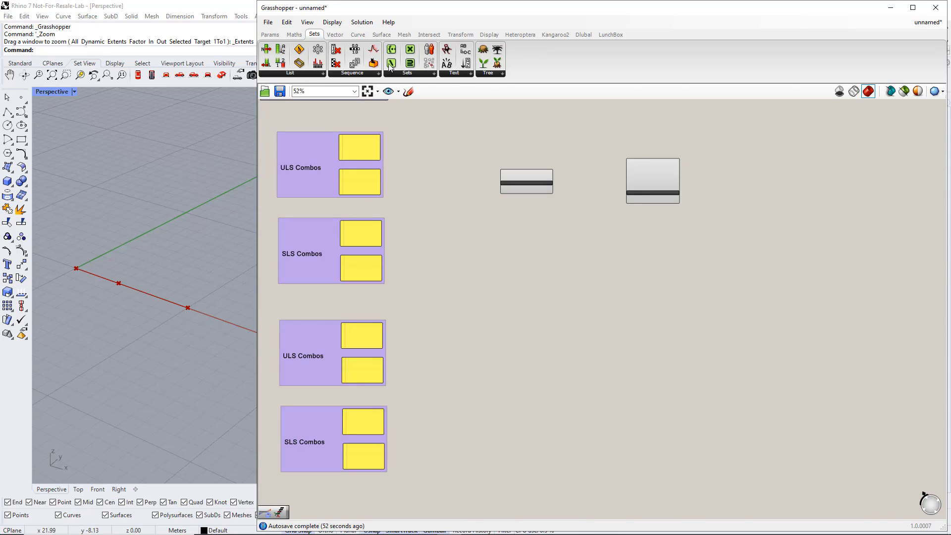
left_click(483, 76)
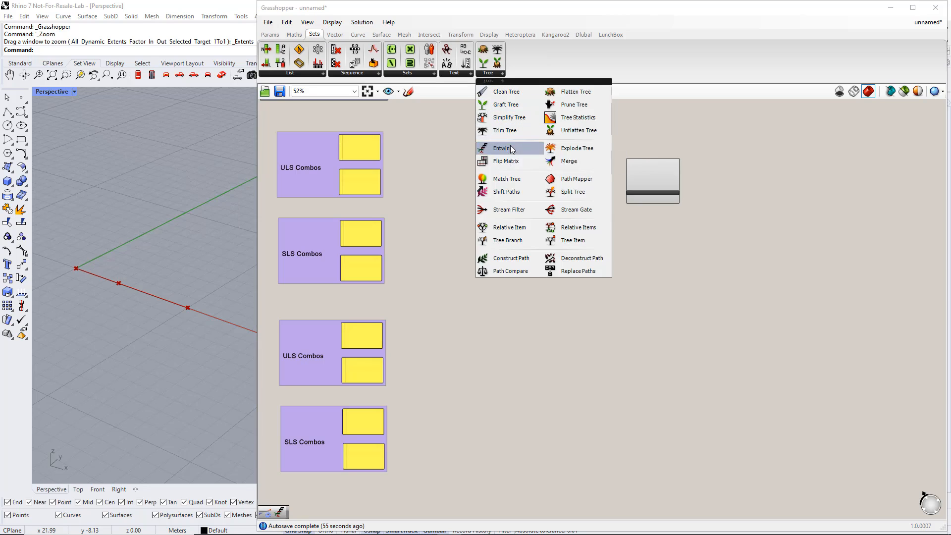
left_click_drag(510, 145, 467, 217)
Add a fourth input {0;3} to the Entwine component and shift it slightly closer to the panel groups.
scroll(466, 217, "up", 5)
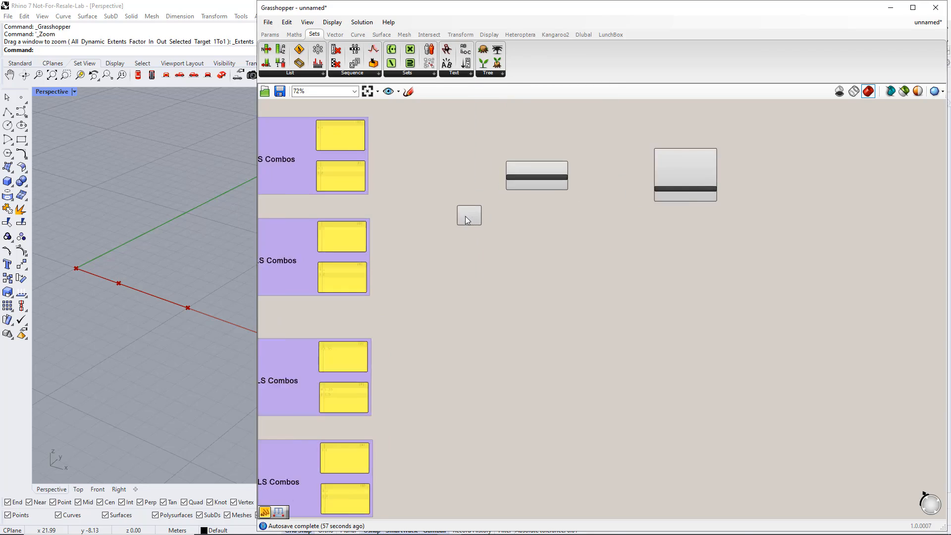
right_click_drag(432, 232, 565, 321)
scroll(514, 306, "up", 2)
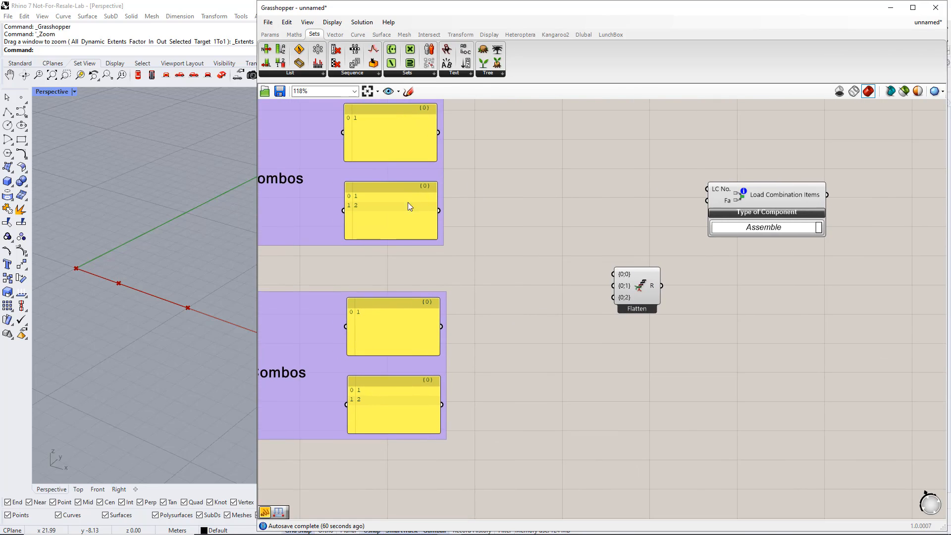
scroll(618, 311, "up", 5)
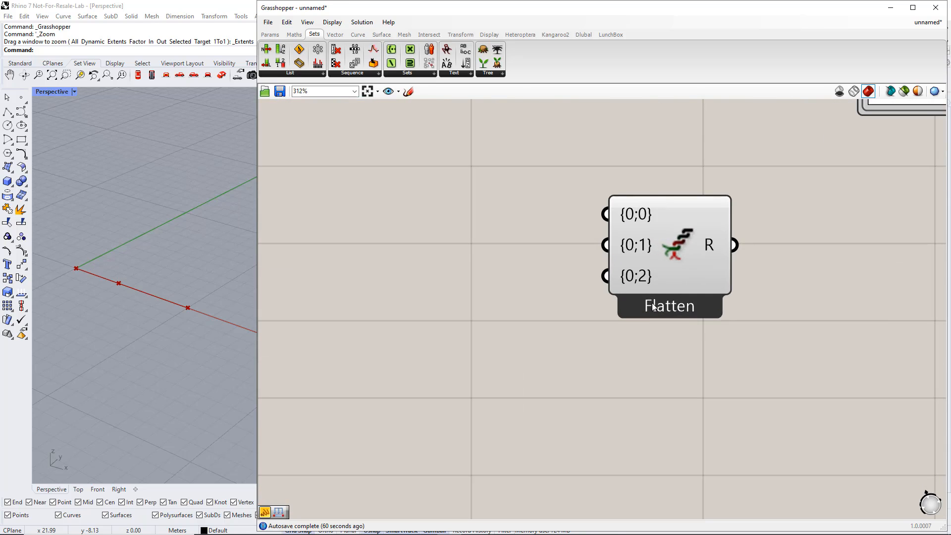
left_click(661, 291)
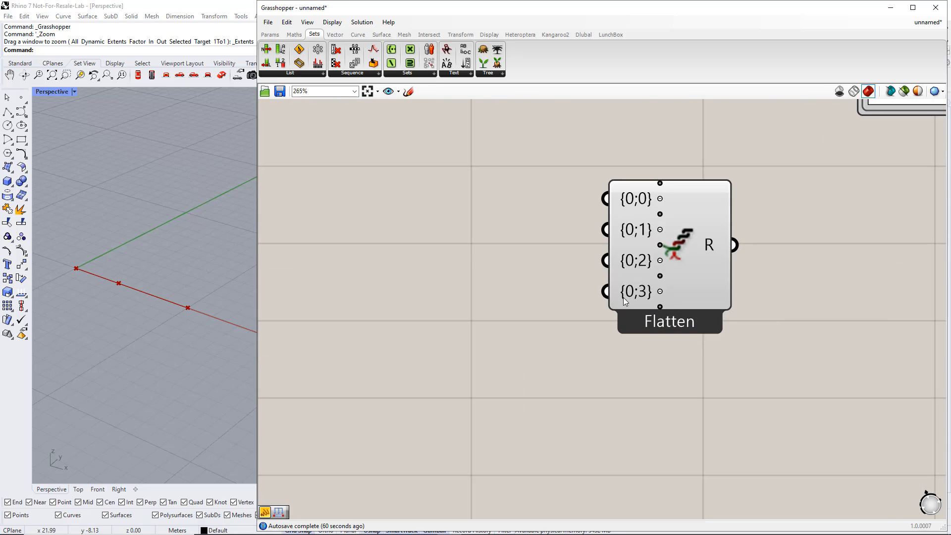
scroll(624, 299, "down", 5)
left_click_drag(641, 280, 611, 267)
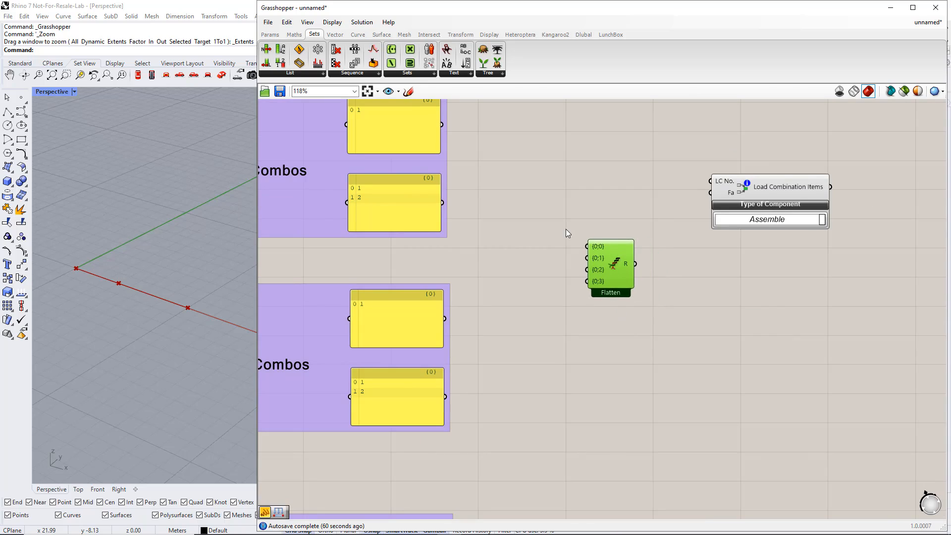
Connect the two ULS and two SLS load case number panels in order to Entwine inputs {0;0} through {0;3}.
right_click_drag(566, 228, 541, 259)
left_click_drag(419, 153, 565, 274)
left_click_drag(420, 230, 560, 286)
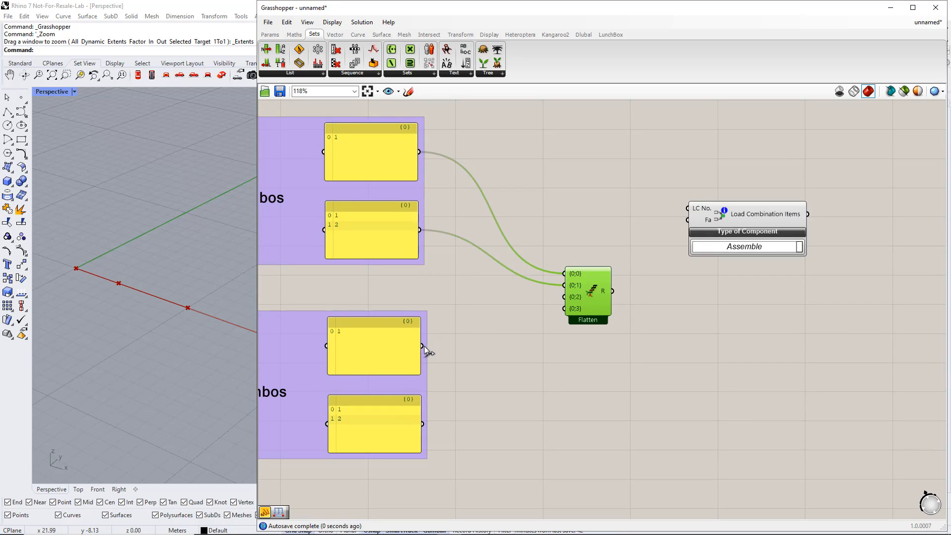
left_click_drag(423, 346, 565, 296)
left_click_drag(422, 424, 565, 308)
Duplicate the Entwine component beside the factor groups and rewire its four inputs to the ULS and SLS factor panels.
scroll(565, 311, "down", 3)
right_click_drag(562, 354, 552, 278)
left_click_drag(563, 207, 466, 375)
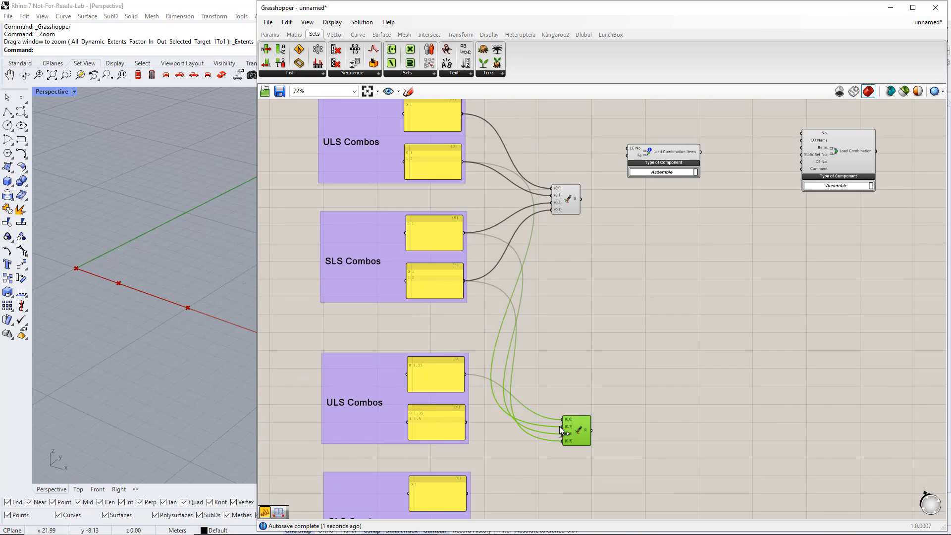
left_click_drag(562, 427, 467, 422)
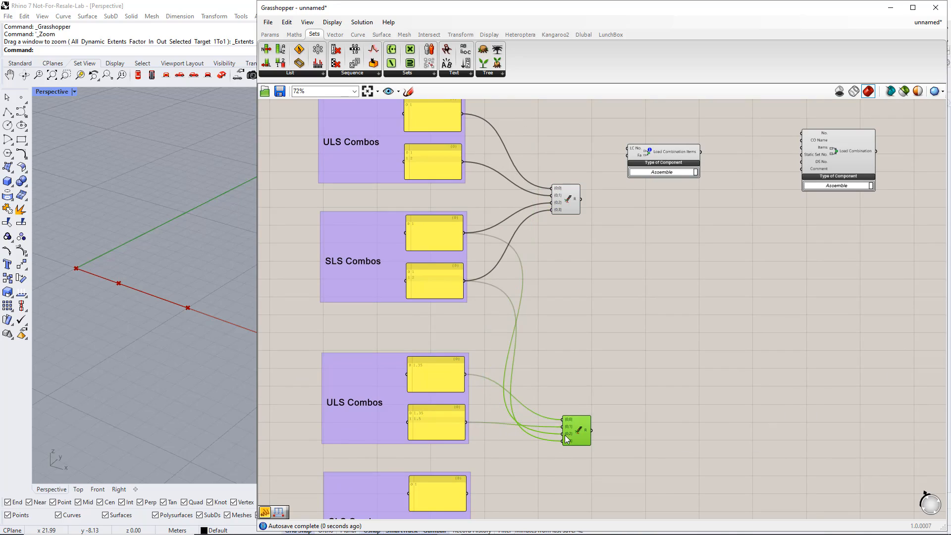
left_click_drag(567, 440, 467, 493)
right_click_drag(520, 490, 514, 413)
left_click_drag(557, 365, 462, 466)
Move the Load Combination Items and Load Combination components together farther away from the Entwine components.
scroll(486, 460, "down", 1)
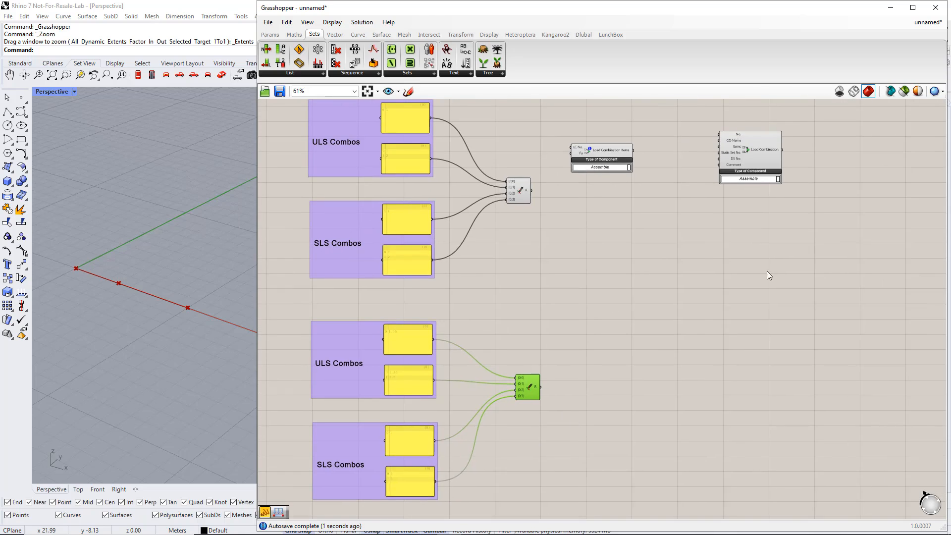
left_click_drag(786, 240, 600, 164)
left_click_drag(748, 180, 849, 272)
left_click(720, 322)
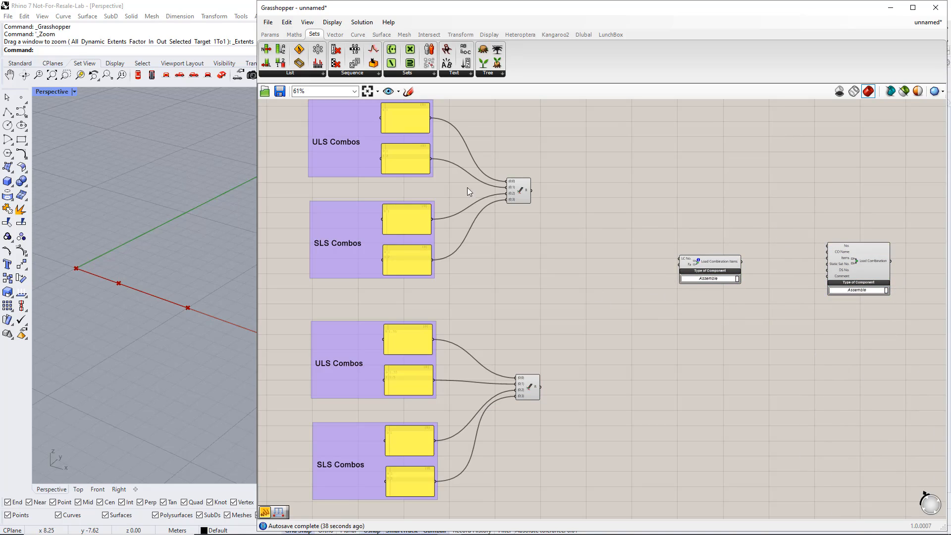
Add a panel beside the upper Entwine component, connect it to output R, and enlarge it to fit all branches.
left_click(270, 34)
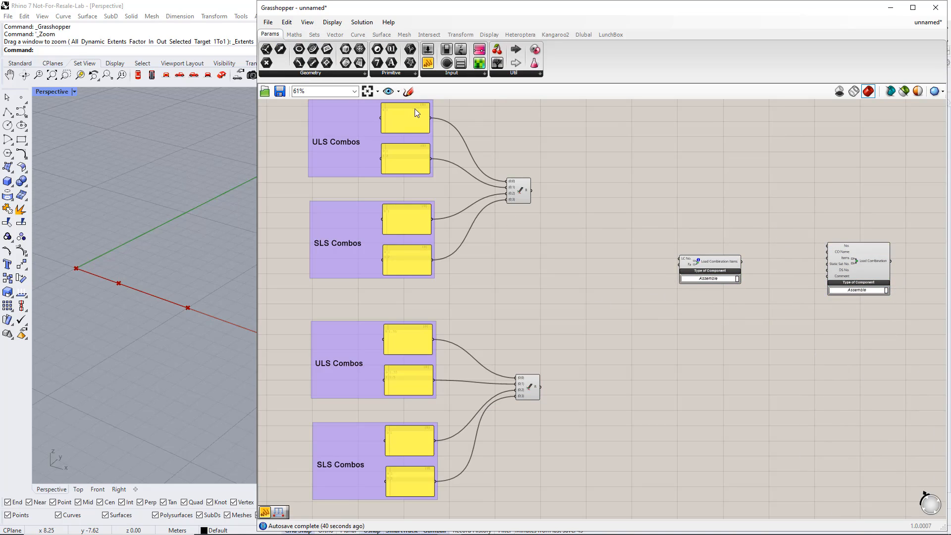
left_click_drag(428, 62, 596, 192)
scroll(589, 194, "up", 3)
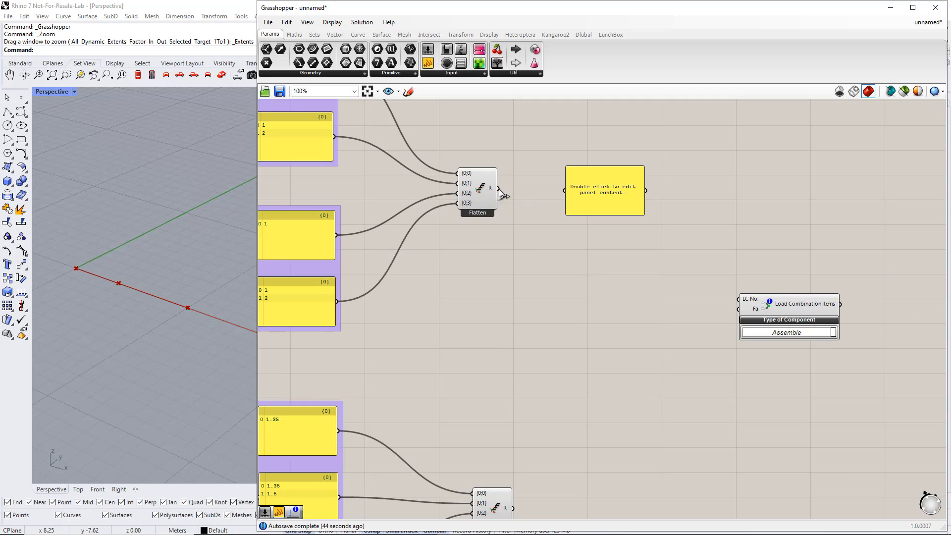
left_click_drag(498, 189, 564, 191)
left_click_drag(615, 215, 615, 283)
left_click_drag(623, 248, 620, 214)
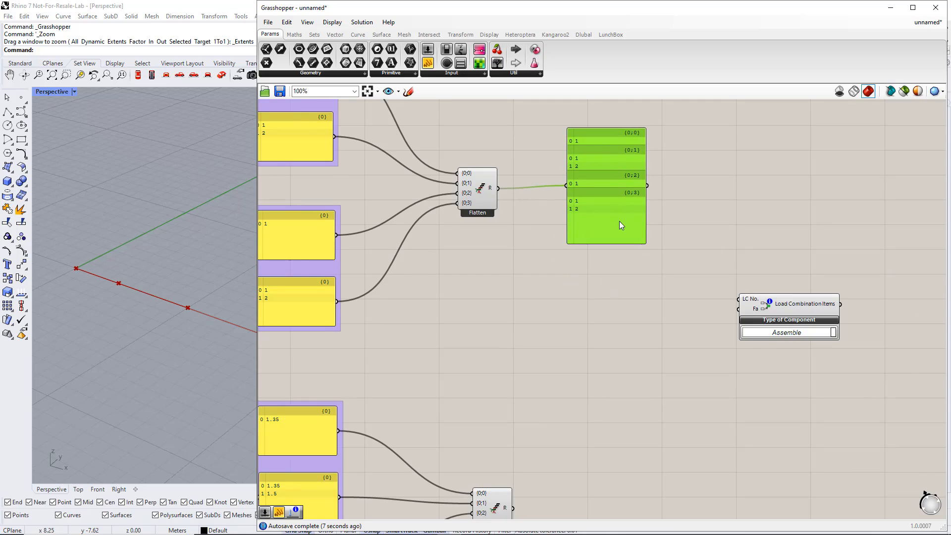
Duplicate the output panel beside the lower Entwine component and connect it to that component's output R.
scroll(619, 221, "down", 2)
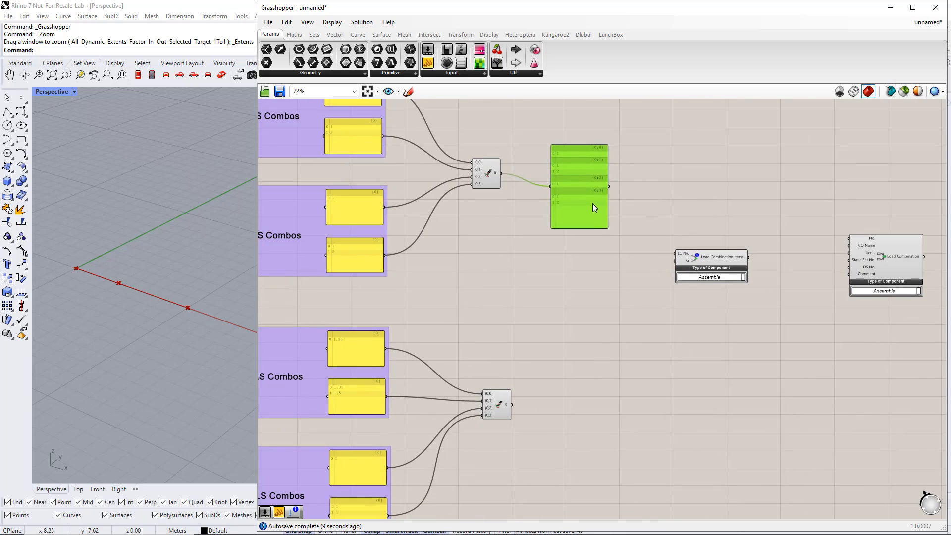
left_click_drag(592, 203, 512, 405, "alt")
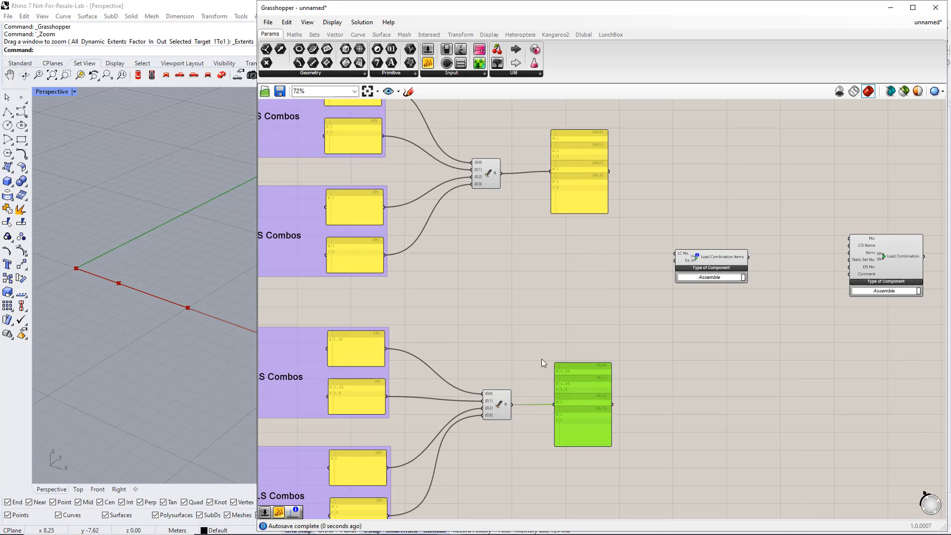
left_click(580, 289)
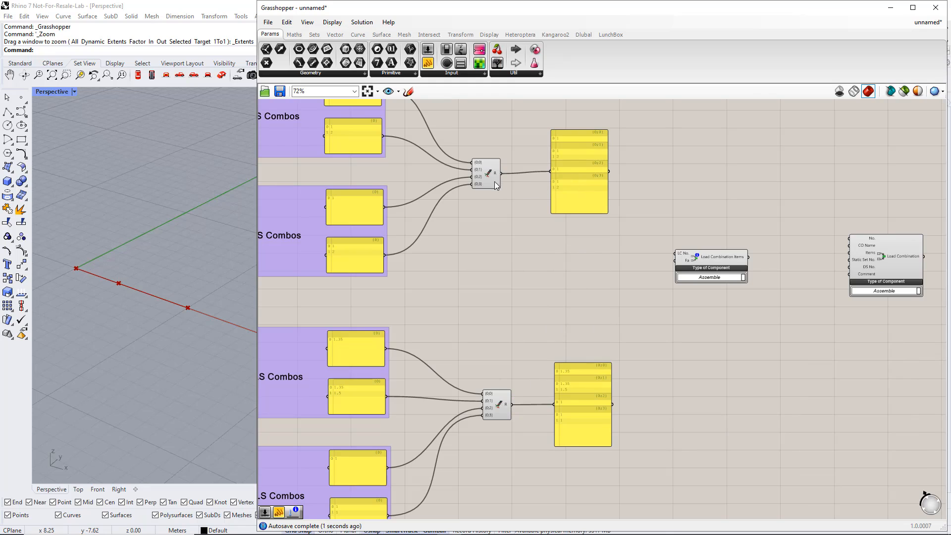
Connect the load case number panel to LC No. and the factor panel to Fa on the Load Combination Items component.
right_click_drag(663, 317, 613, 325)
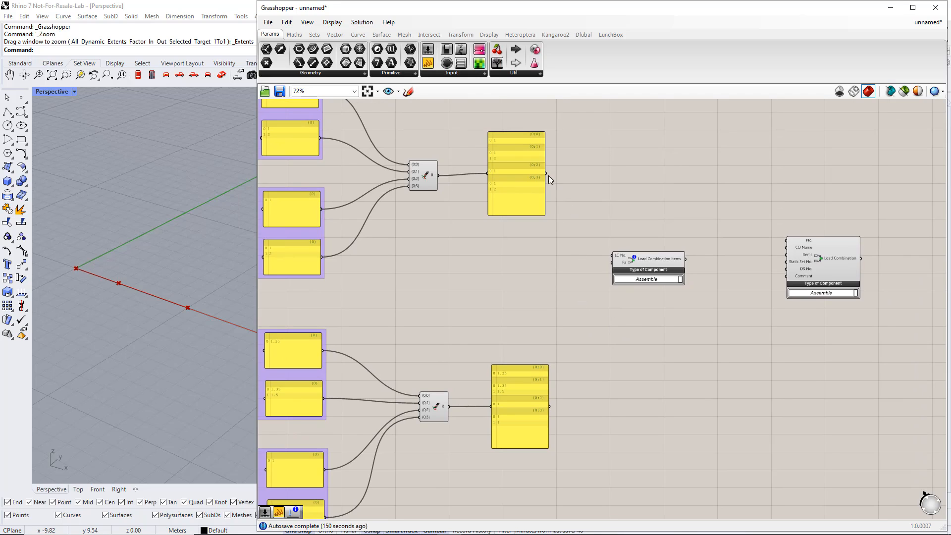
left_click_drag(547, 174, 607, 257)
left_click_drag(550, 406, 613, 270)
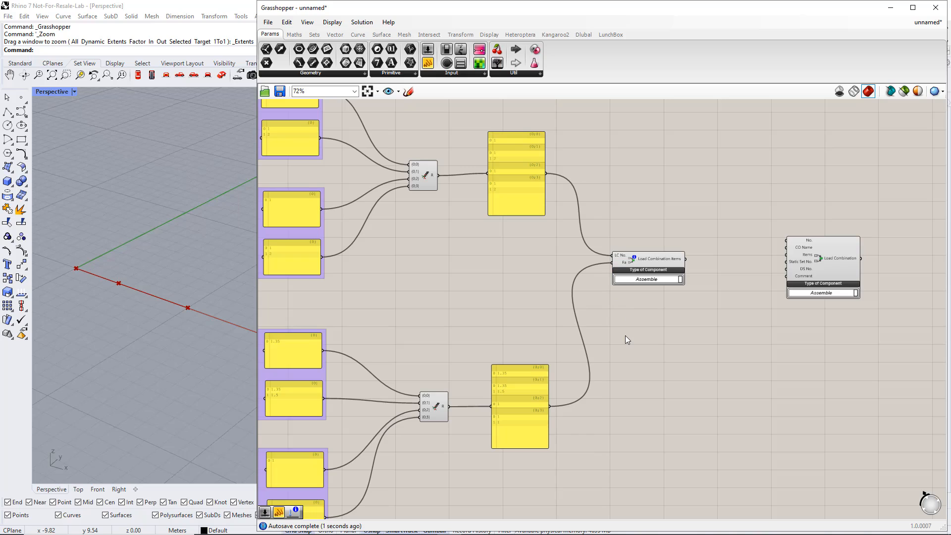
Connect the output of the Load Combination Items component to the Items input of the Load Combination component.
scroll(646, 323, "up", 2)
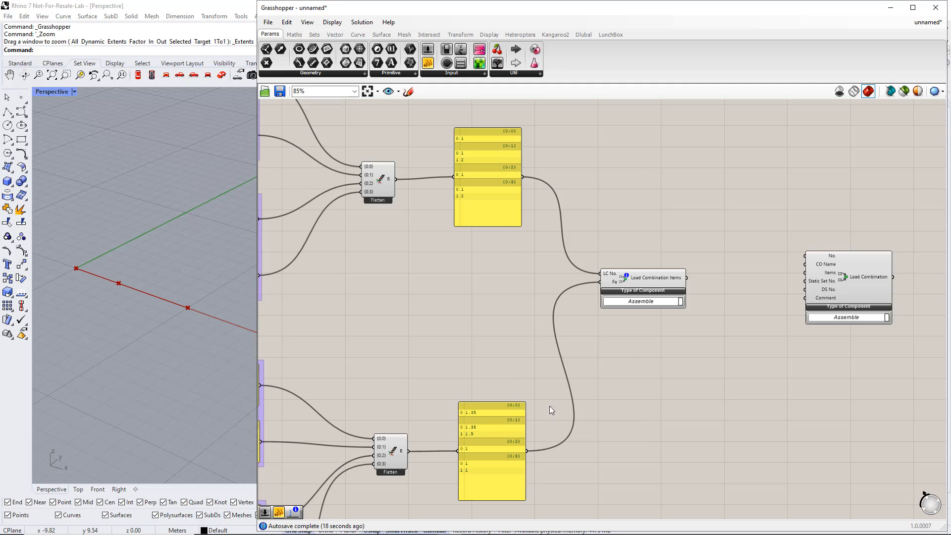
right_click_drag(733, 345, 614, 336)
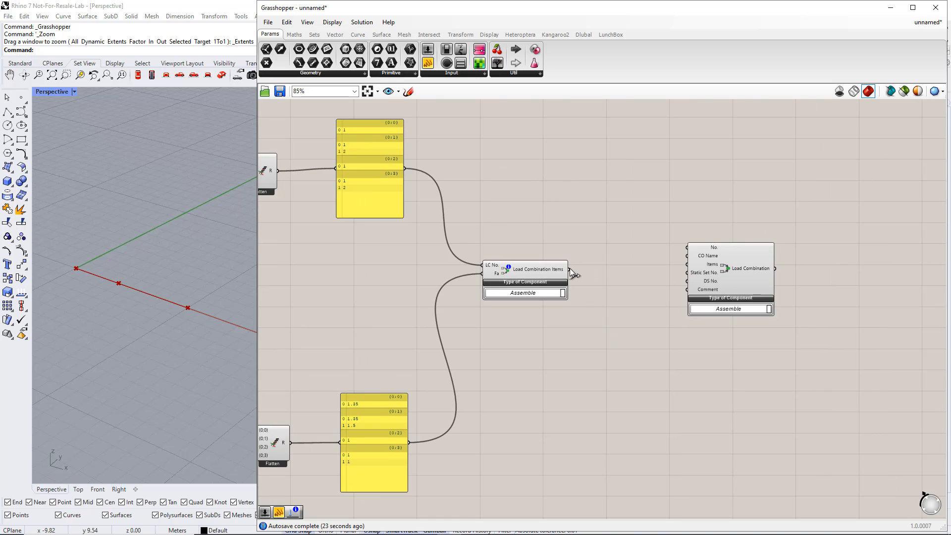
left_click_drag(570, 269, 709, 268)
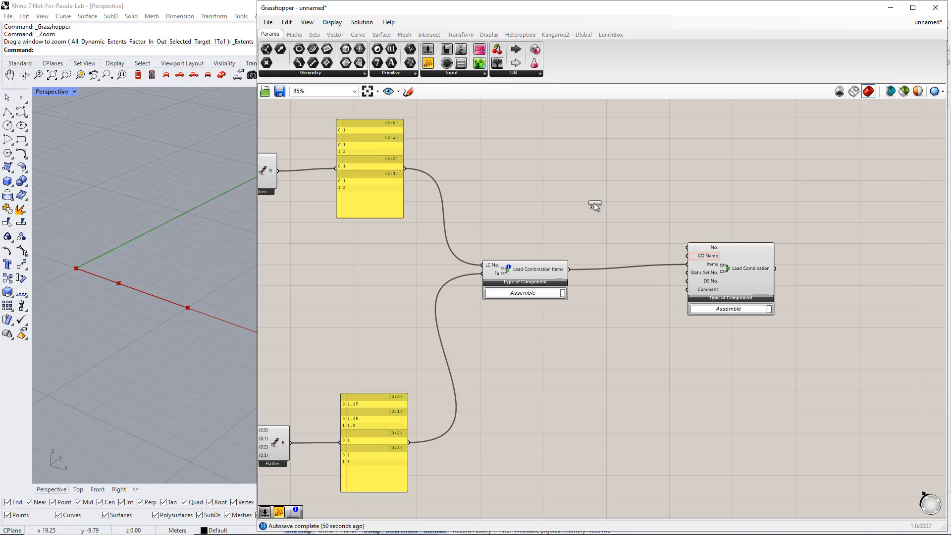
Add a panel near the Load Combination component listing CO1 ULS, CO2 ULS, CO1 SLS and CO2 SLS on separate lines.
left_click_drag(621, 223, 621, 223)
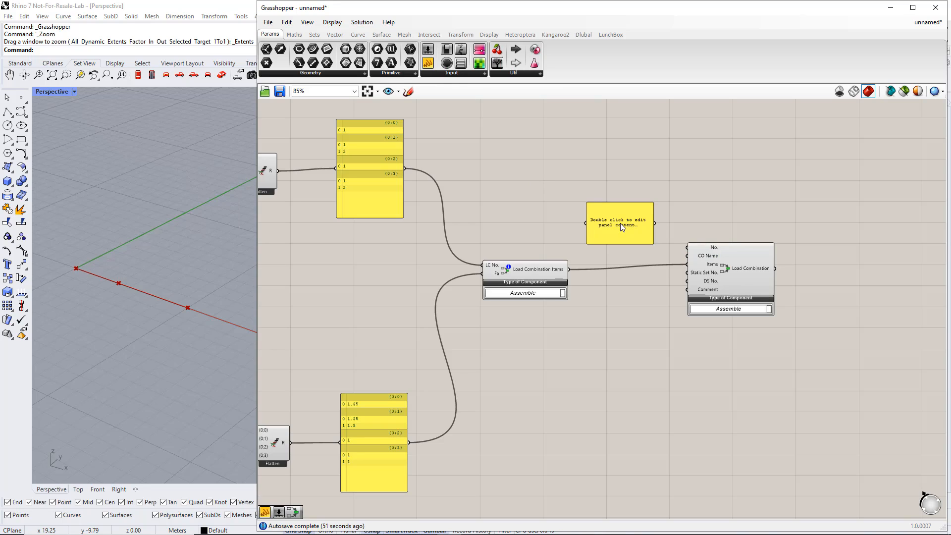
double_click(620, 223)
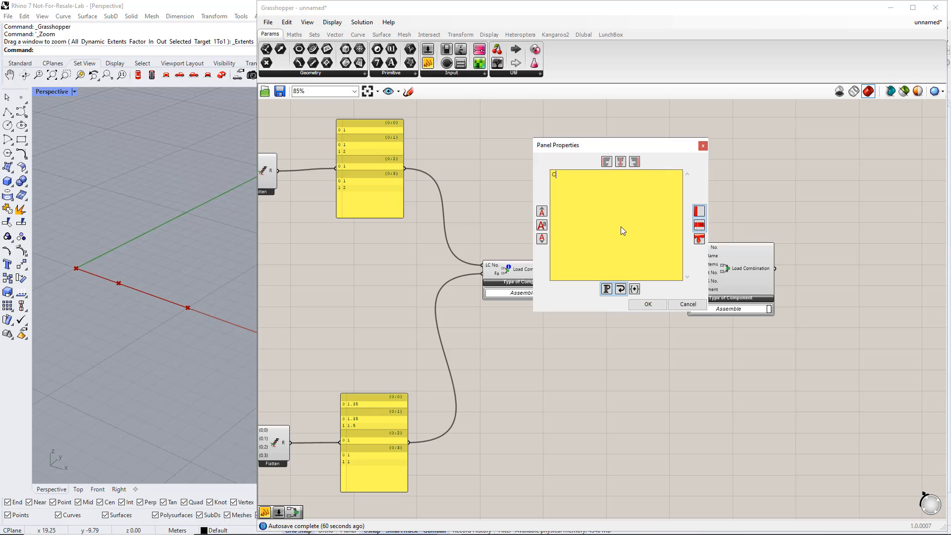
type("CO1 ULS")
key("Return")
type("CO2 ULS")
key("Return")
type("CO1 SLS")
key("Return")
type("CO2 ")
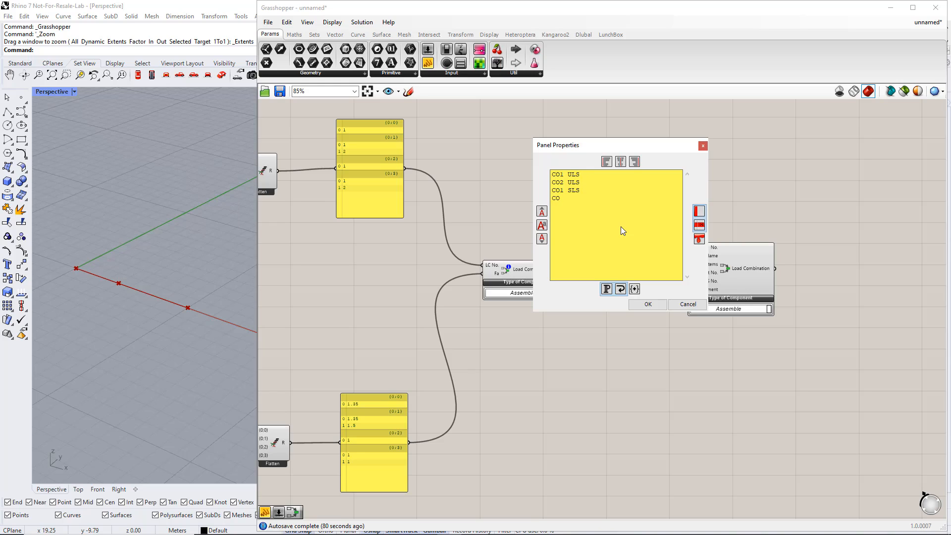
type("SLS")
left_click(658, 304)
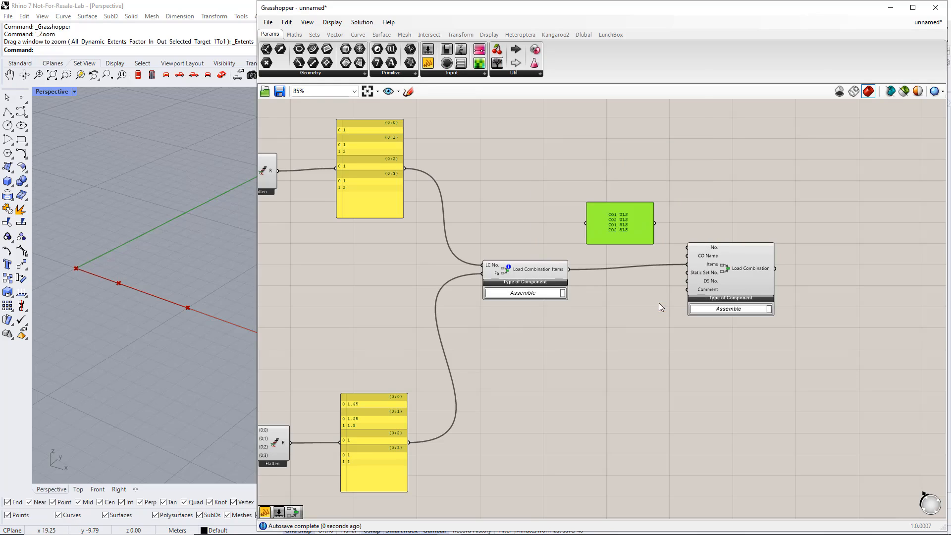
Duplicate the combination name panel below the original and replace the copy's content with 1, 1, 2, 2 on separate lines.
left_click_drag(642, 233, 645, 340, "alt")
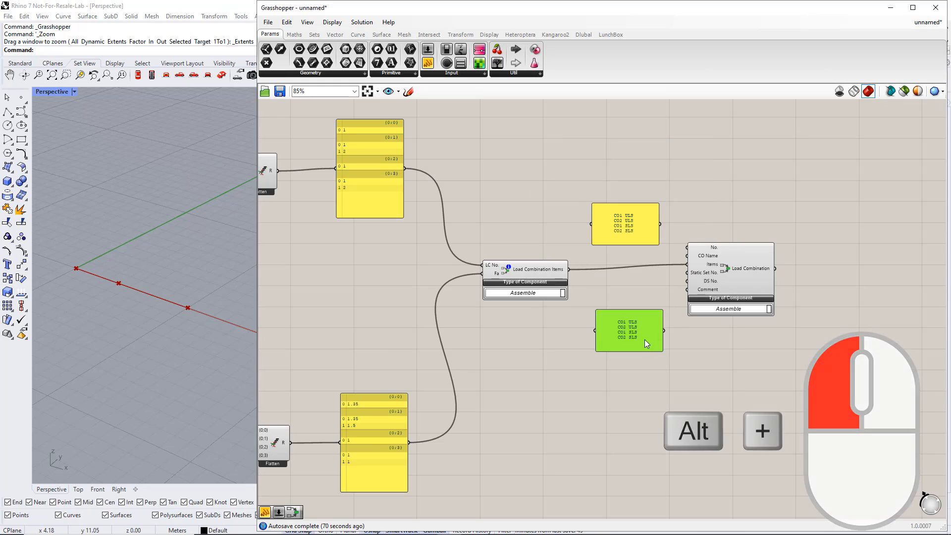
double_click(645, 340)
type("1")
key("Return")
type("1")
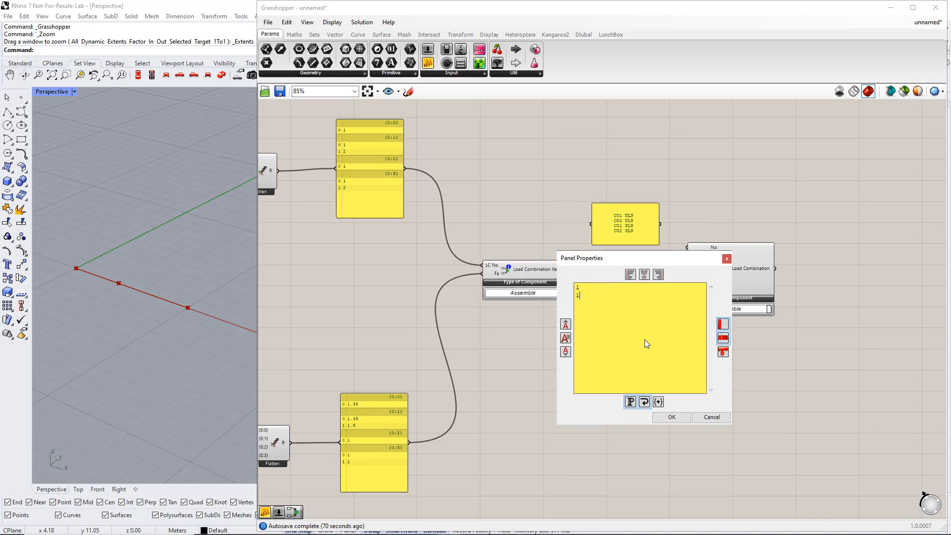
key("Return")
type("2")
key("Return")
type("2")
left_click(680, 421)
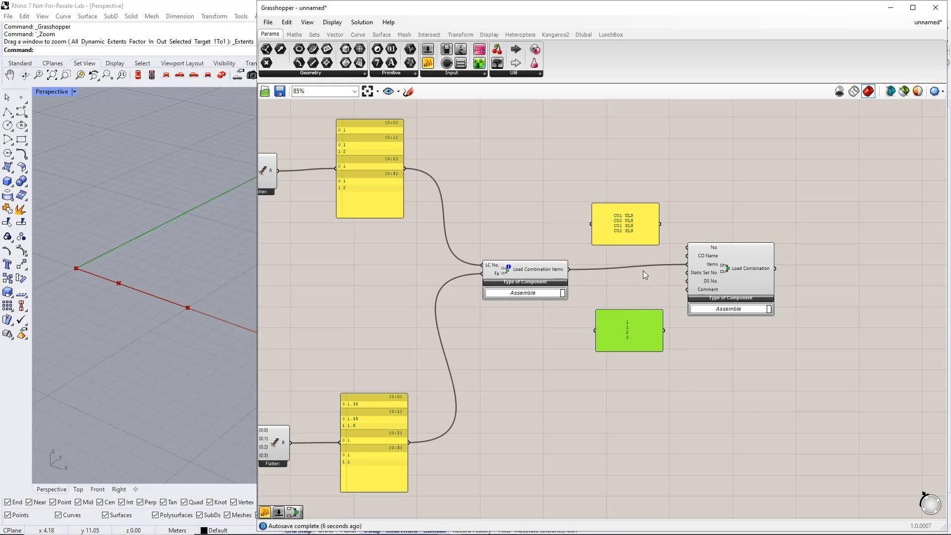
Connect the name panel to CO Name and the number panel to DS No., and turn off Multiline Data for both panels.
left_click_drag(661, 225, 684, 260)
left_click_drag(664, 330, 744, 276)
right_click(621, 225)
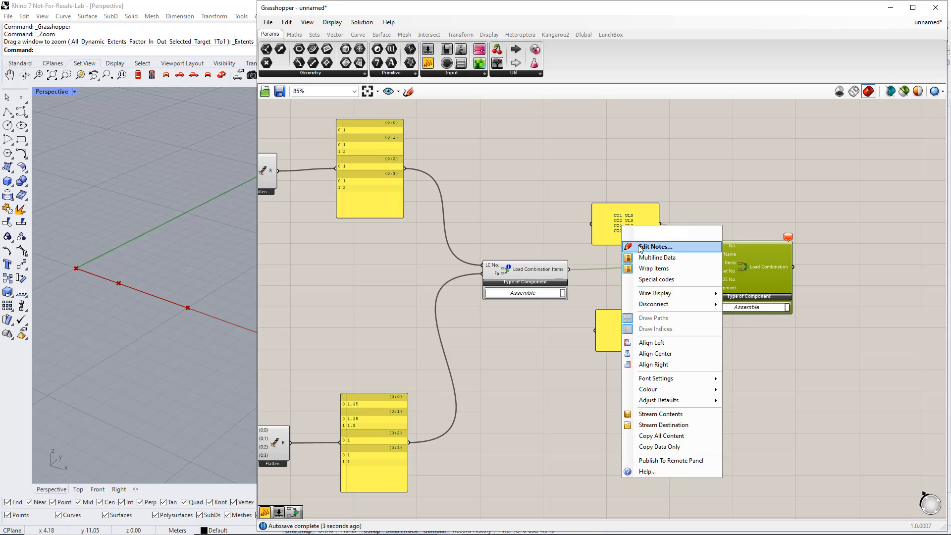
left_click(656, 257)
right_click(630, 328)
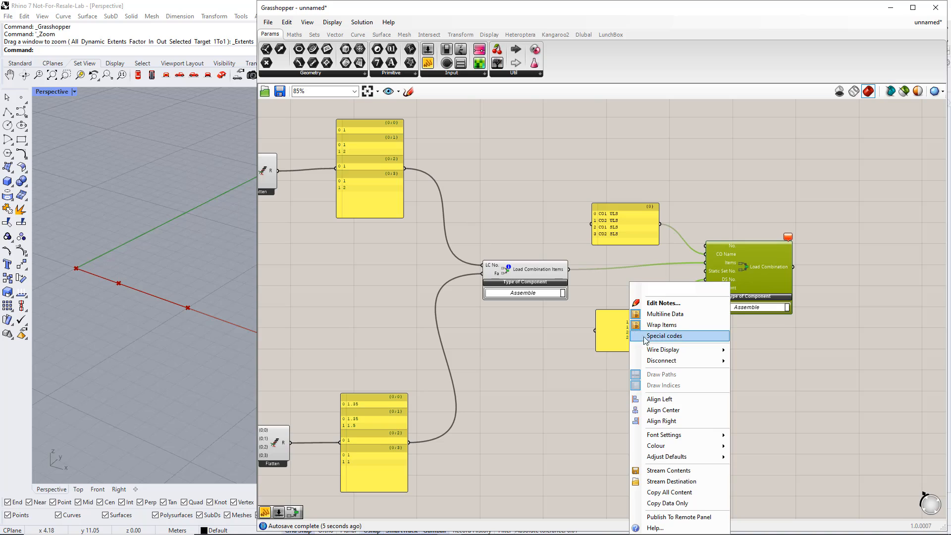
left_click(649, 313)
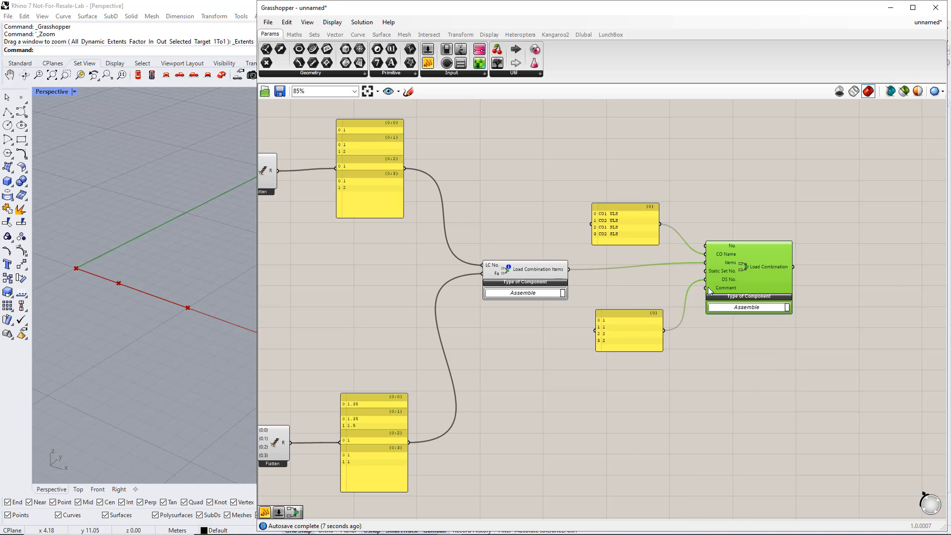
Graft the CO Name and DS No. inputs of the Load Combination component.
right_click(723, 254)
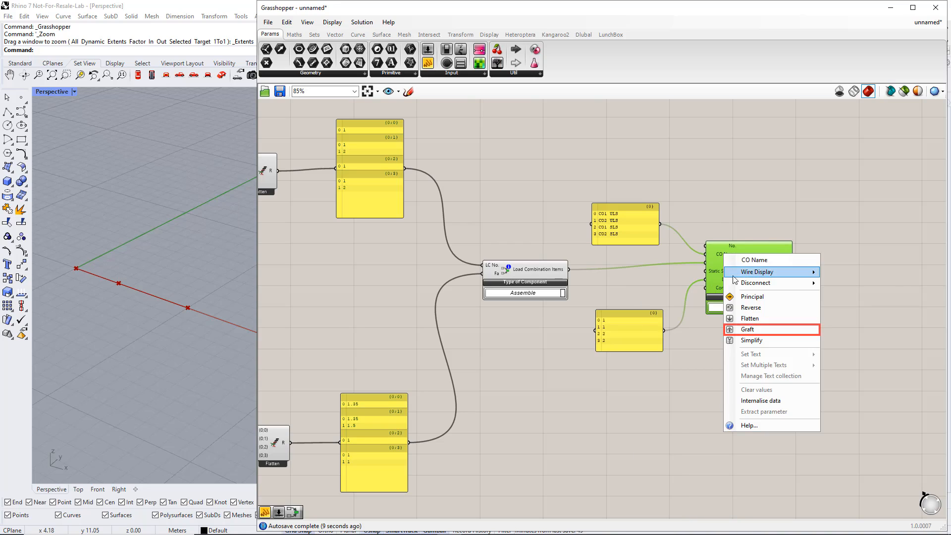
left_click(746, 329)
right_click(724, 279)
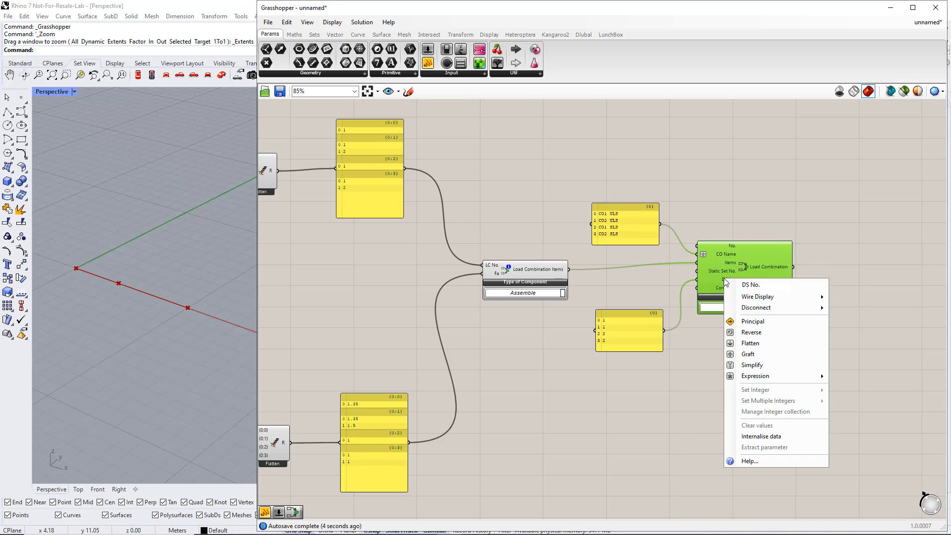
left_click(746, 355)
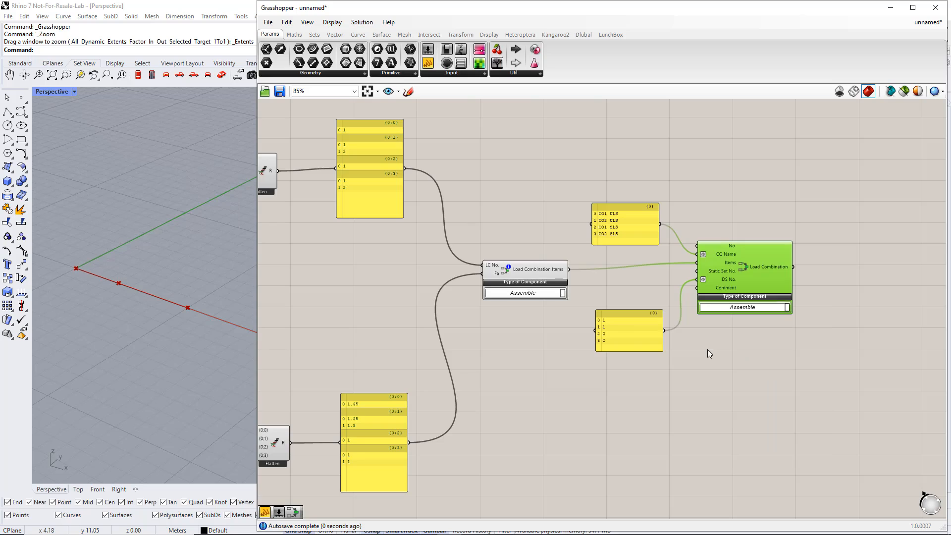
Shift the Load Combination component to make room and connect a new number slider with value 1 to its Static Set No. input.
left_click_drag(740, 278, 767, 275)
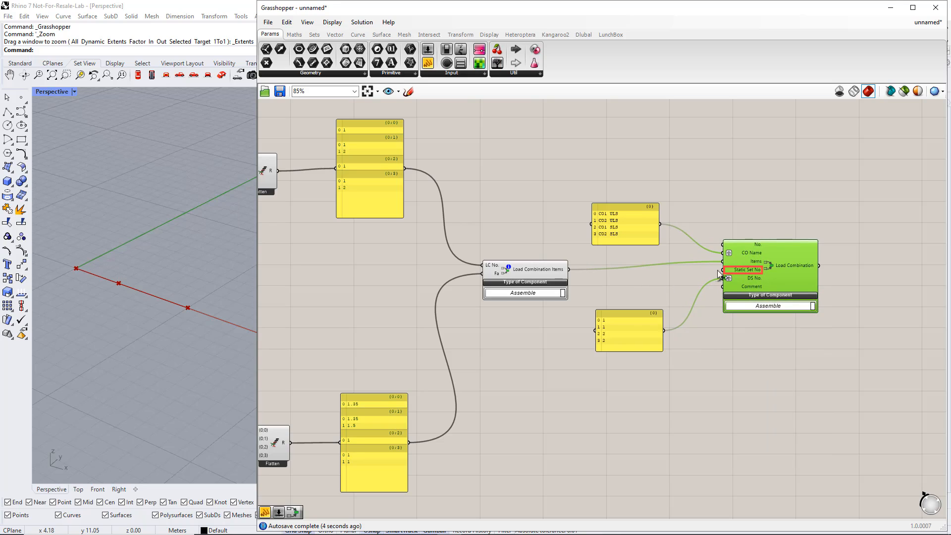
double_click(614, 282)
type("slider")
key("Return")
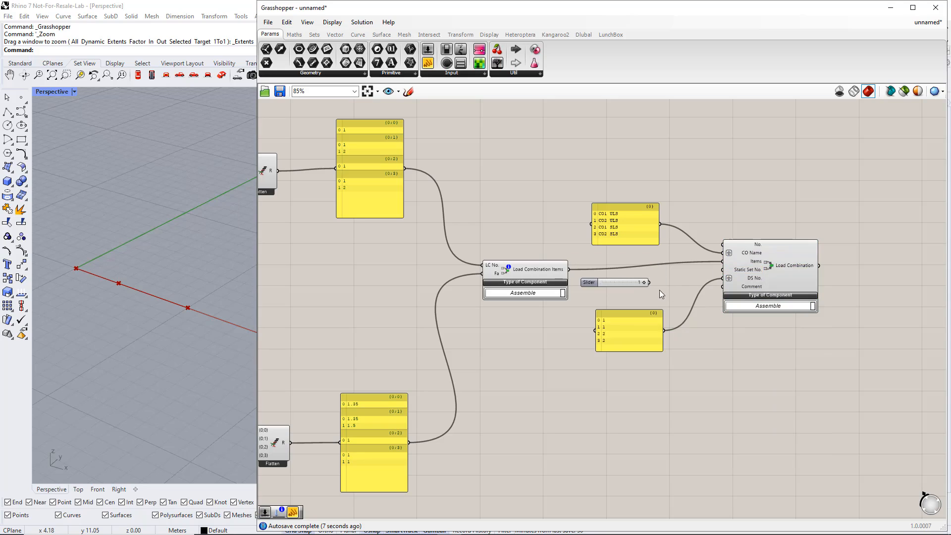
left_click_drag(651, 282, 722, 270)
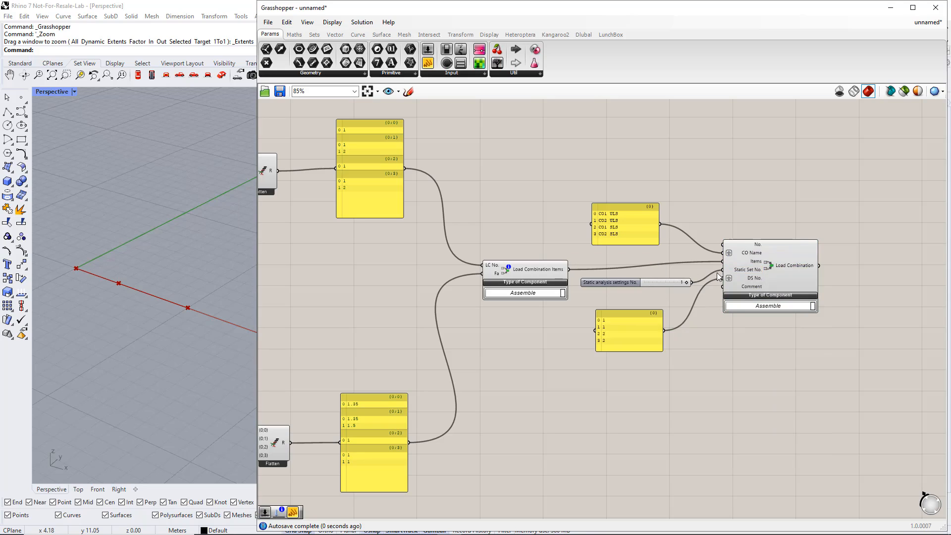
Move the RFEM6 component group beyond the Load Combination component and add the Load Combination output to the existing connections at its Input.
scroll(715, 278, "down", 5)
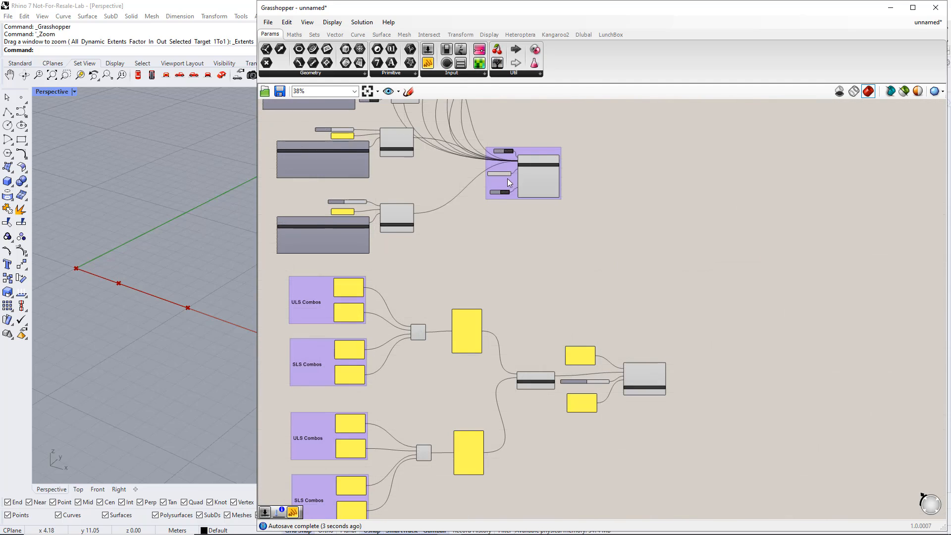
left_click_drag(507, 178, 777, 284)
scroll(761, 284, "up", 2)
right_click_drag(761, 308, 633, 308)
scroll(633, 307, "up", 3)
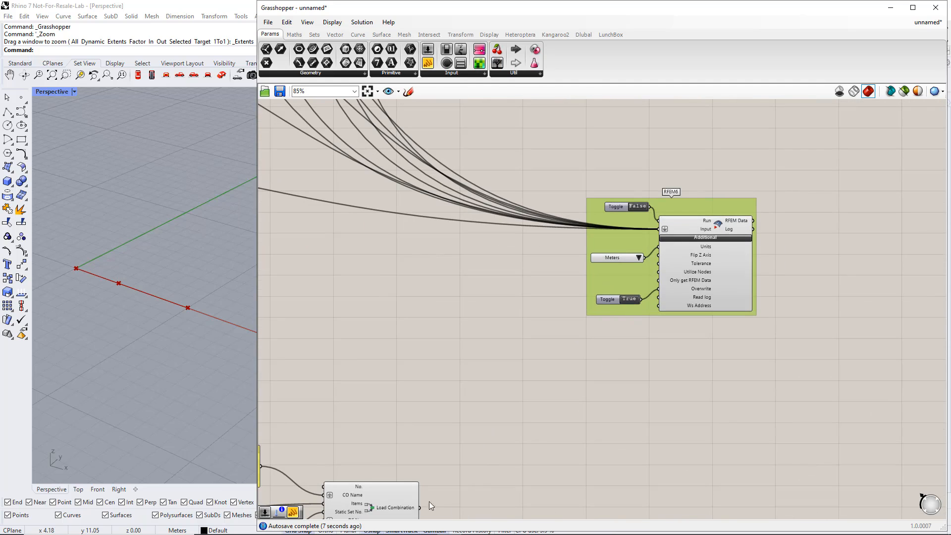
left_click_drag(420, 507, 661, 228, "shift")
scroll(625, 313, "down", 5)
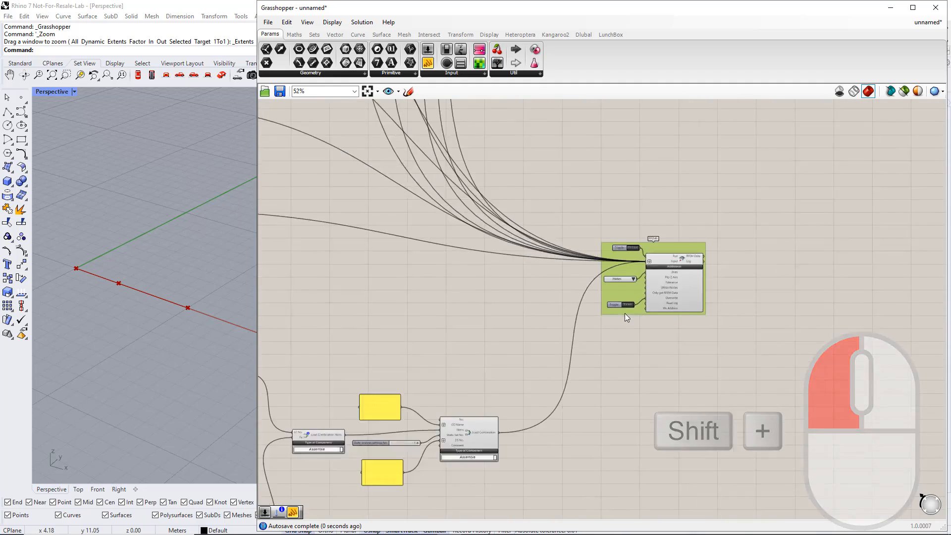
Place a Dlubal Member Load component in the free space between the Design Situation component and the RFEM6 group.
right_click_drag(579, 310, 637, 305)
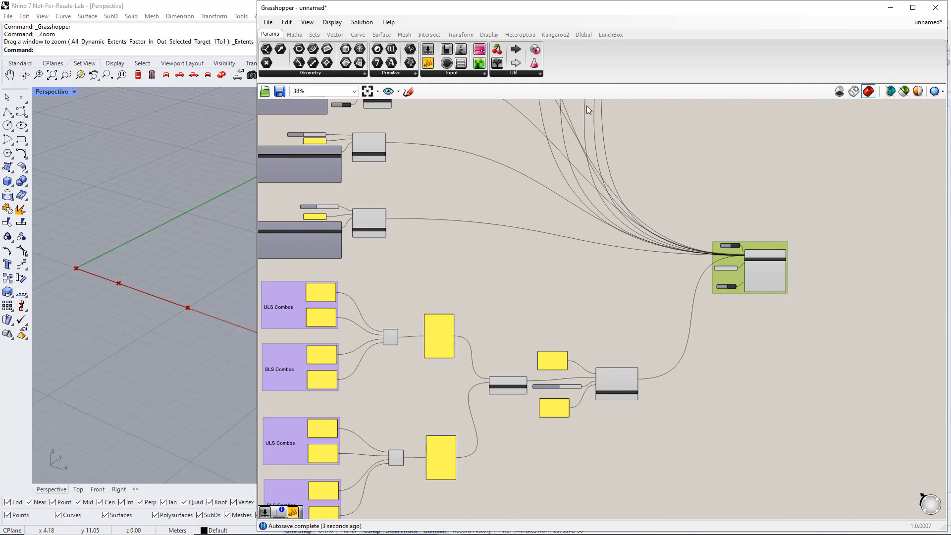
left_click(586, 35)
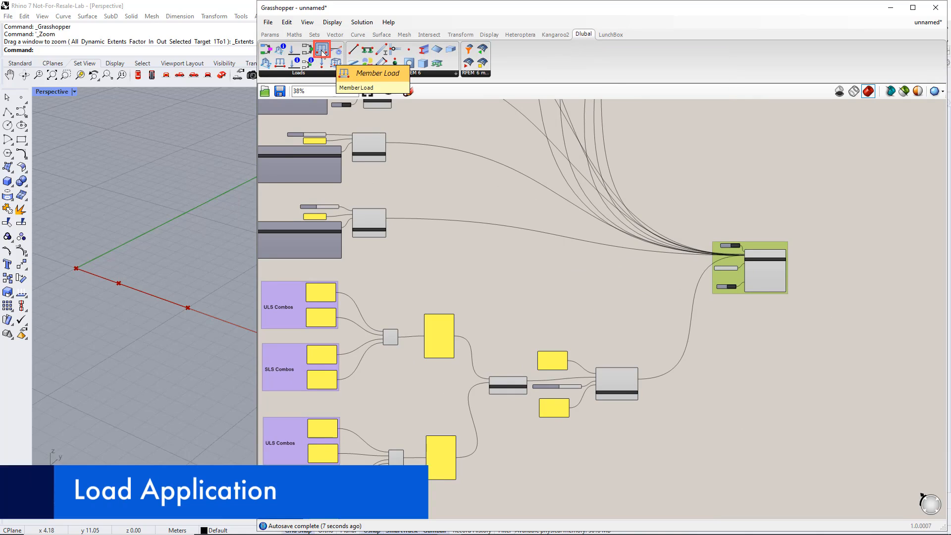
left_click_drag(531, 262, 543, 257)
scroll(543, 257, "up", 3)
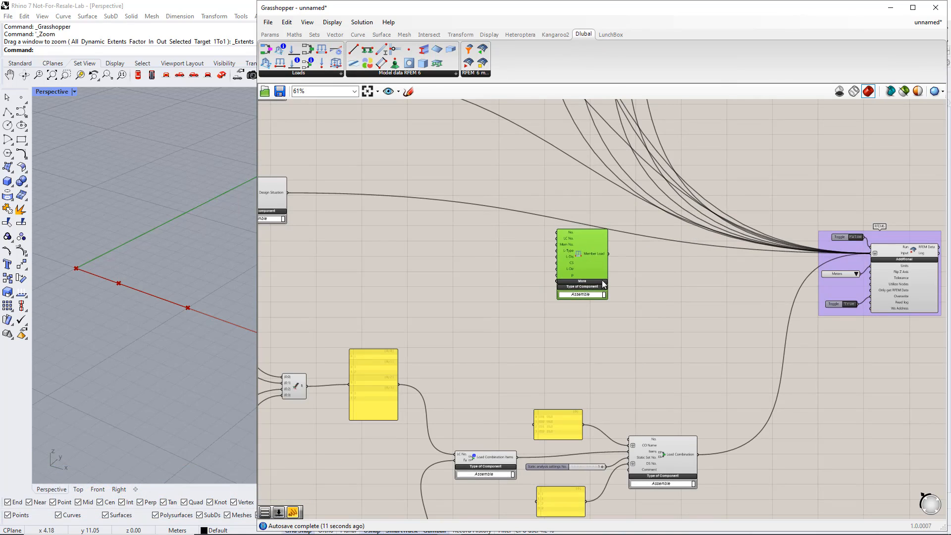
right_click_drag(607, 299, 636, 317)
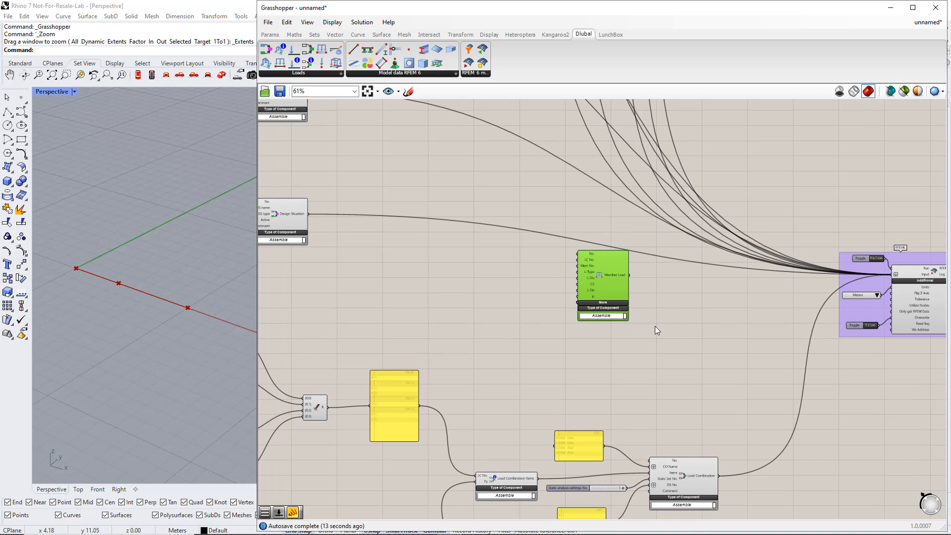
left_click(551, 298)
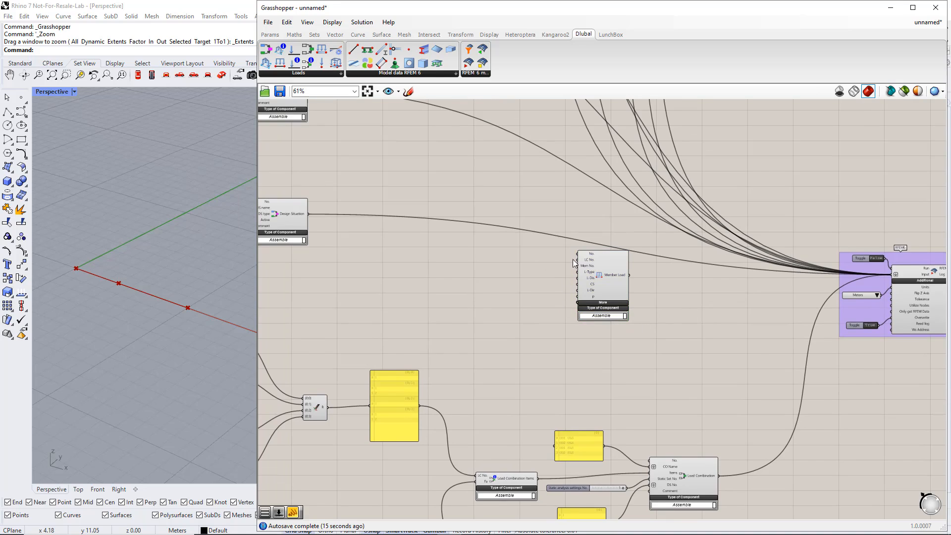
Create a number slider with value 2 and connect it to the LC No. input of the Member Load component.
double_click(510, 259)
type("2")
key("Return")
key("Return")
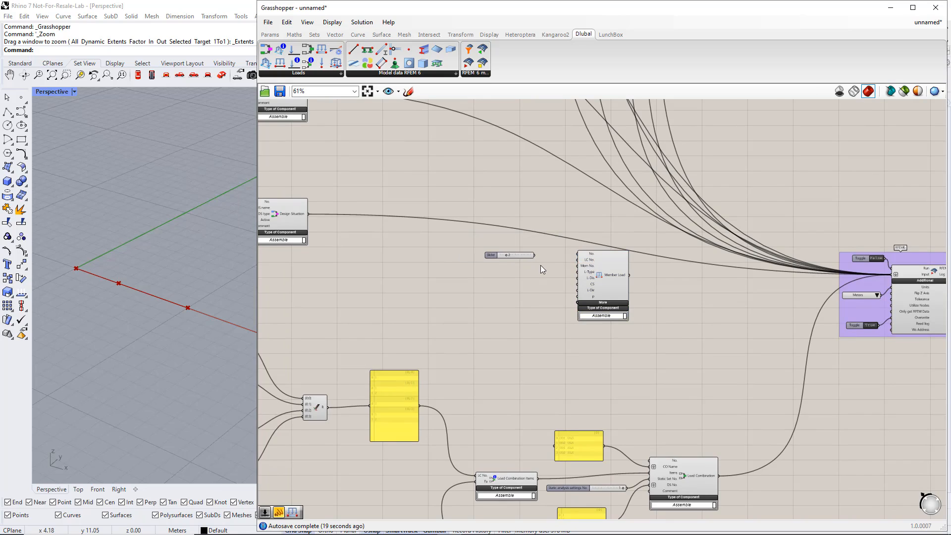
left_click_drag(535, 255, 577, 259)
Add a panel beside the Member Load component containing the member numbers 1 and 2 on separate lines.
scroll(529, 260, "up", 2)
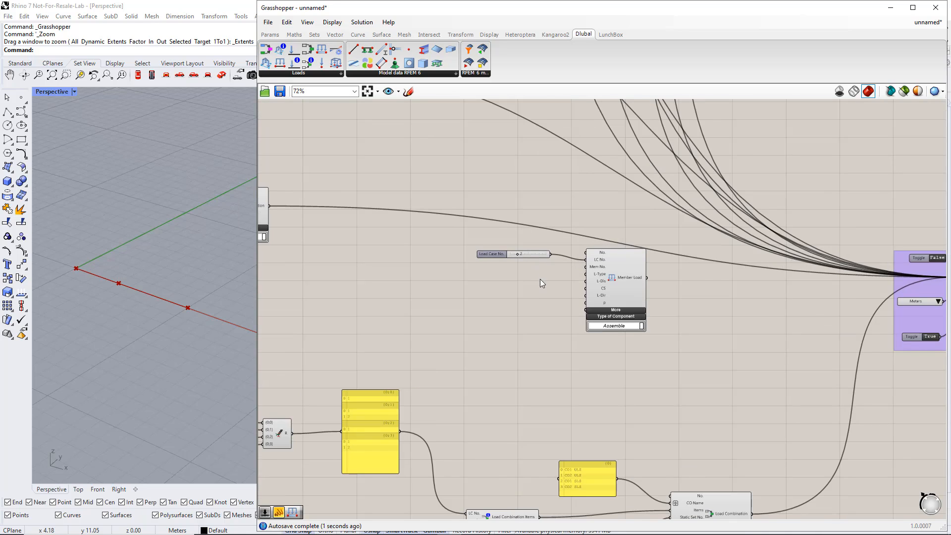
scroll(544, 278, "up", 2)
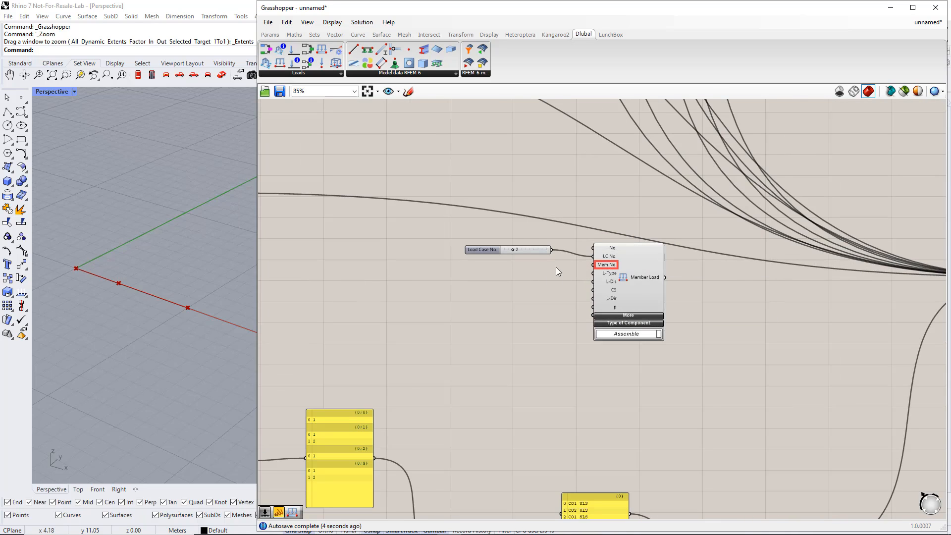
left_click(278, 35)
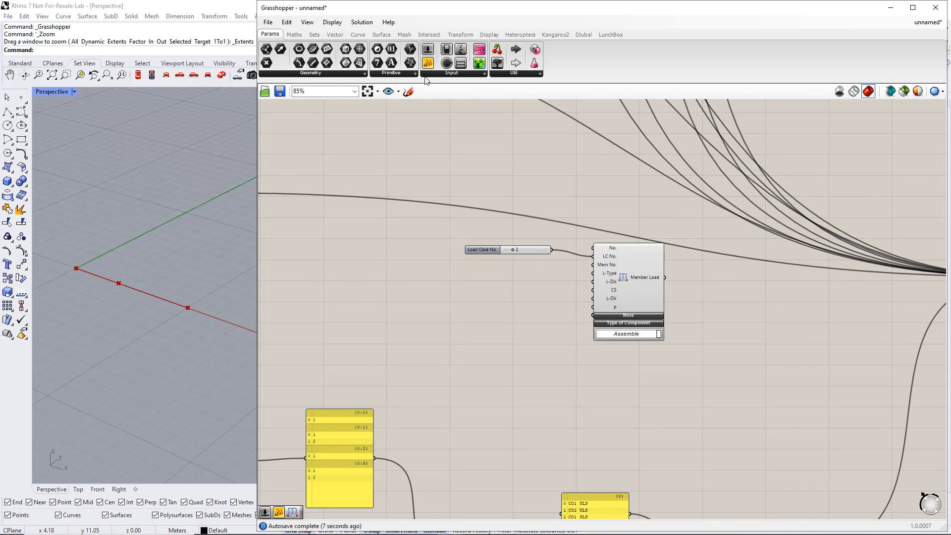
left_click_drag(428, 63, 453, 212)
double_click(522, 269)
type("1")
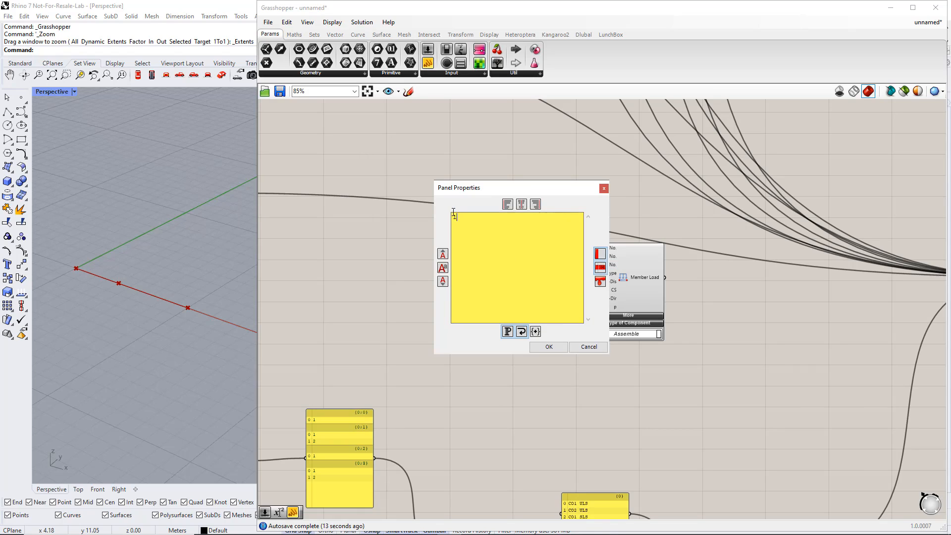
key("Return")
type("2")
left_click(545, 347)
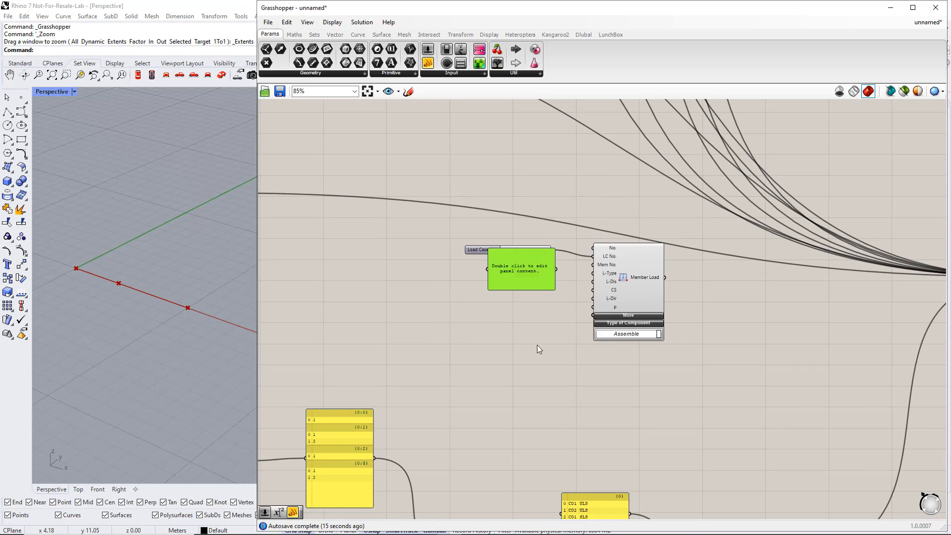
Turn off Multiline Data for the member number panel and connect it to the Mem No. input of the Member Load component.
right_click(522, 268)
left_click(539, 299)
left_click_drag(537, 275, 592, 268)
scroll(536, 297, "up", 3)
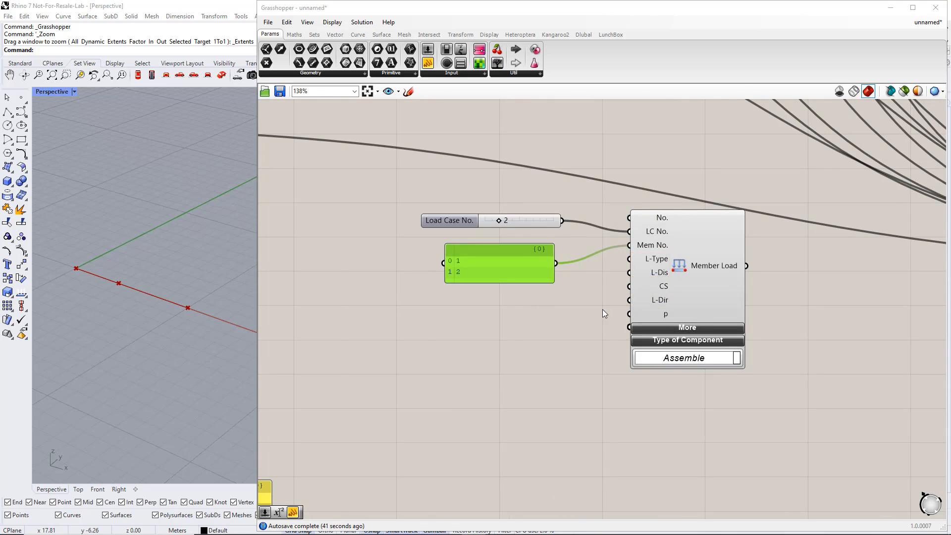
Place a Value List below the member number panel and duplicate it for a total of three value lists.
scroll(599, 311, "down", 1)
left_click(452, 73)
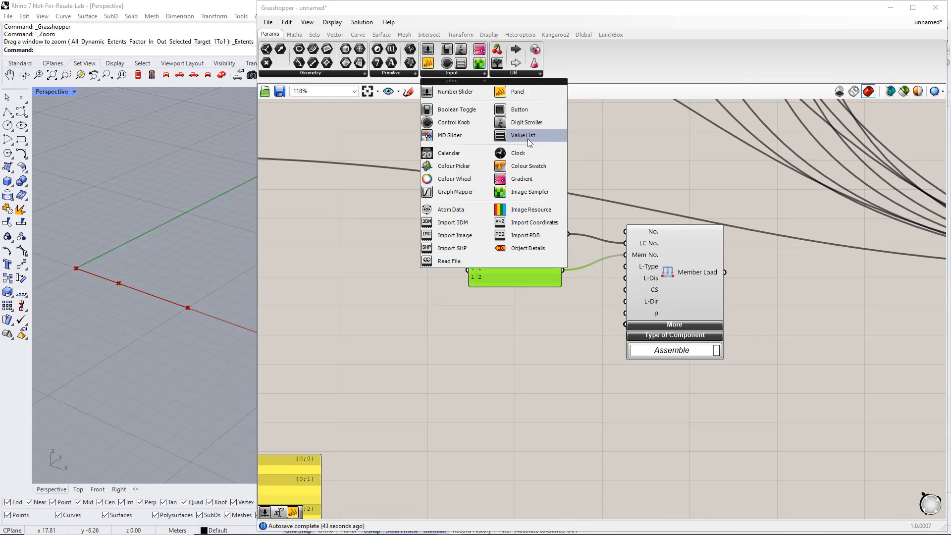
left_click(509, 131)
left_click(517, 307)
left_click(513, 307)
left_click_drag(512, 308, 523, 346, "alt")
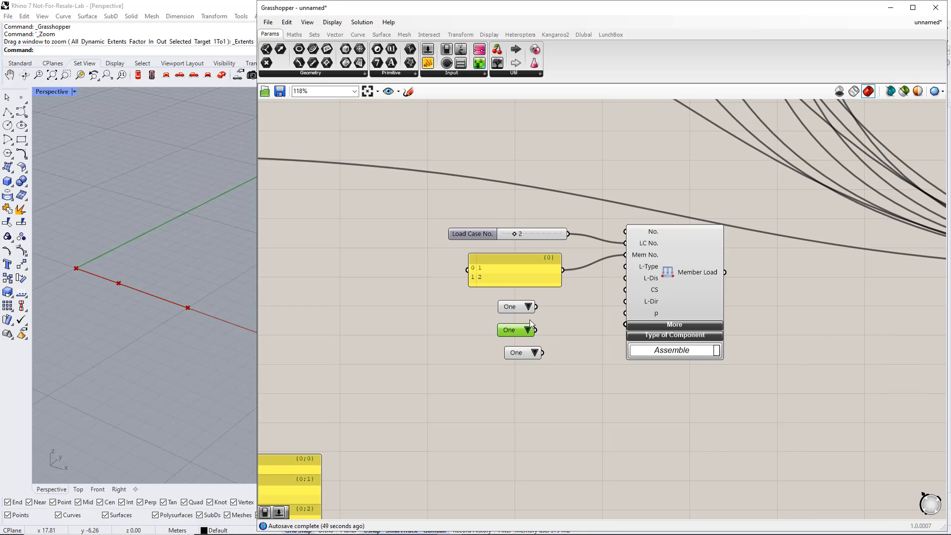
Connect the three value lists to the L-Type, L-Dis and L-Dir inputs of the Member Load component.
left_click_drag(622, 278, 625, 266)
left_click_drag(535, 330, 626, 278)
left_click(490, 333)
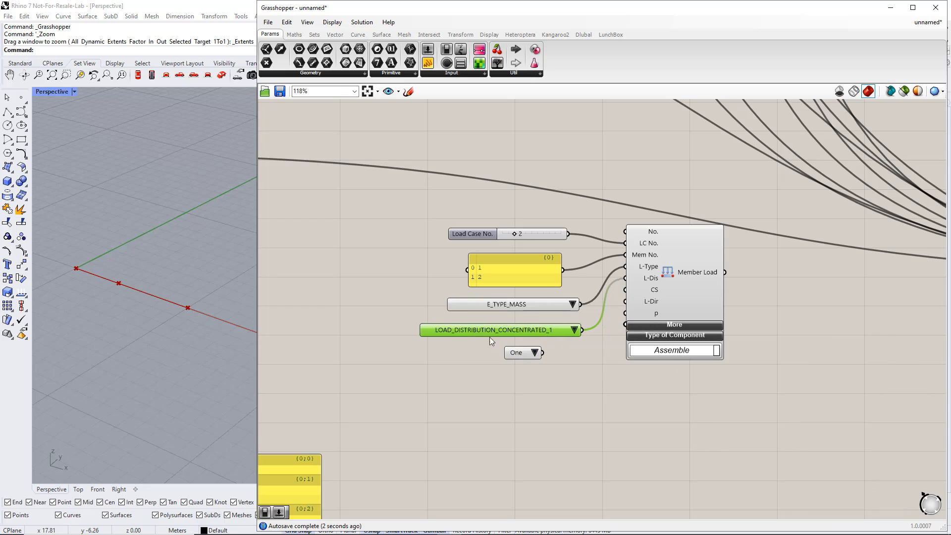
left_click_drag(543, 353, 625, 301)
left_click_drag(532, 353, 410, 363)
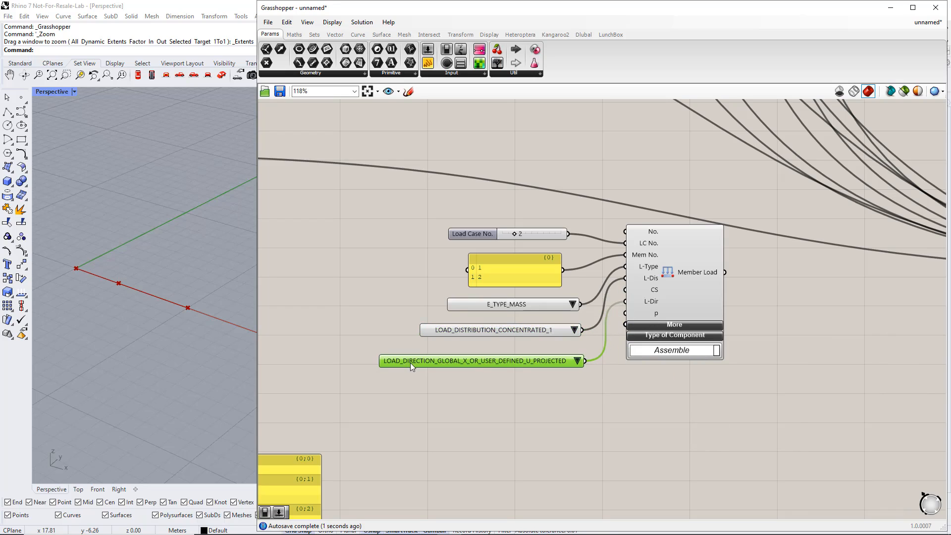
left_click(484, 398)
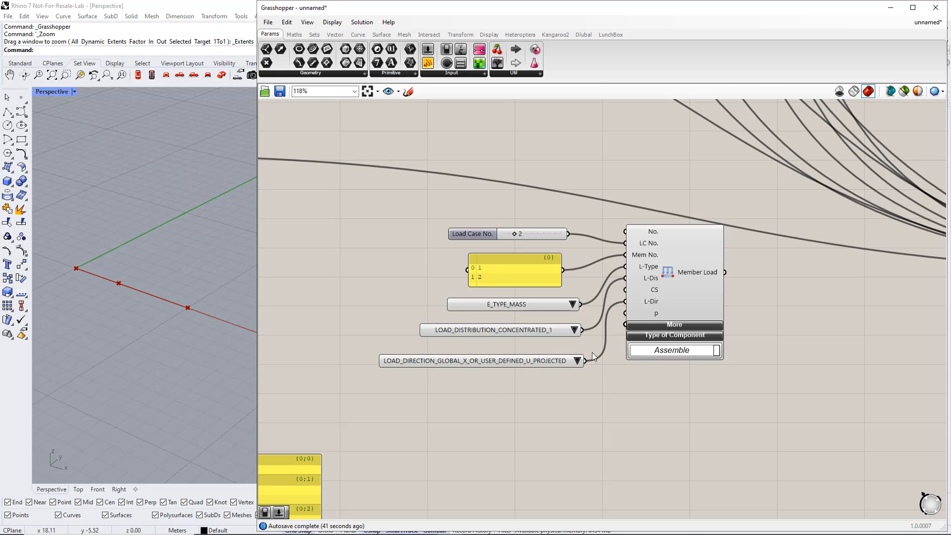
Set the value lists to LOAD_TYPE_FORCE, LOAD_DISTRIBUTION_UNIFORM and LOAD_DIRECTION_GLOBAL_Z_OR_USER_DEFINED_W_TRUE.
left_click(574, 306)
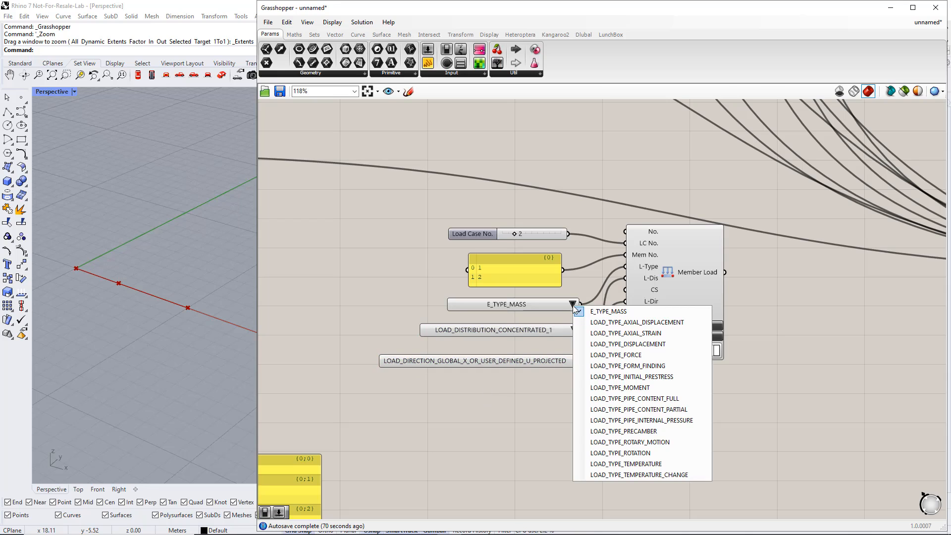
left_click(611, 353)
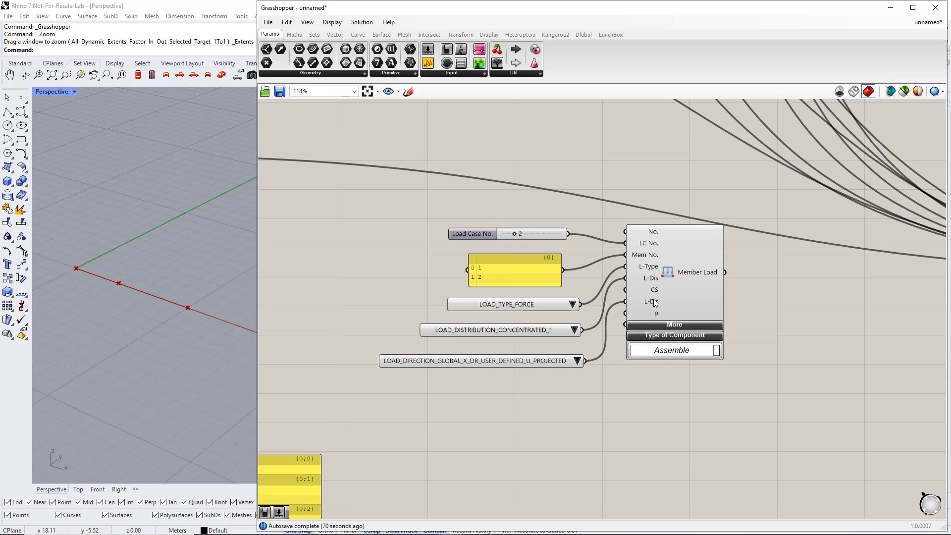
left_click(575, 329)
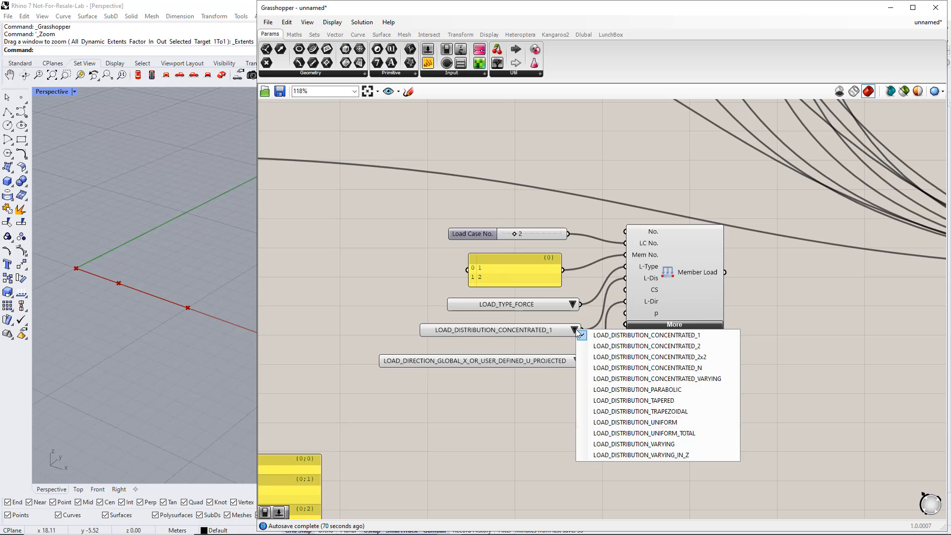
left_click(632, 421)
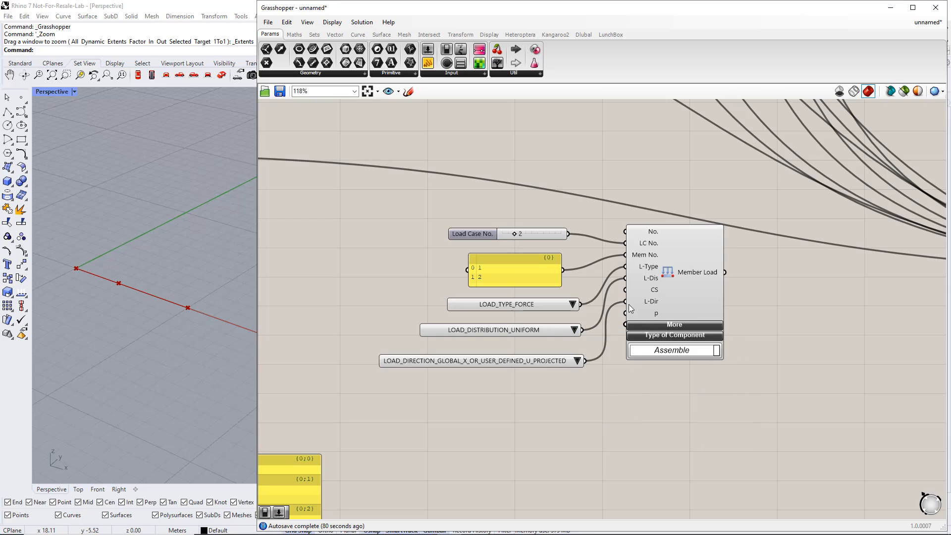
left_click(577, 361)
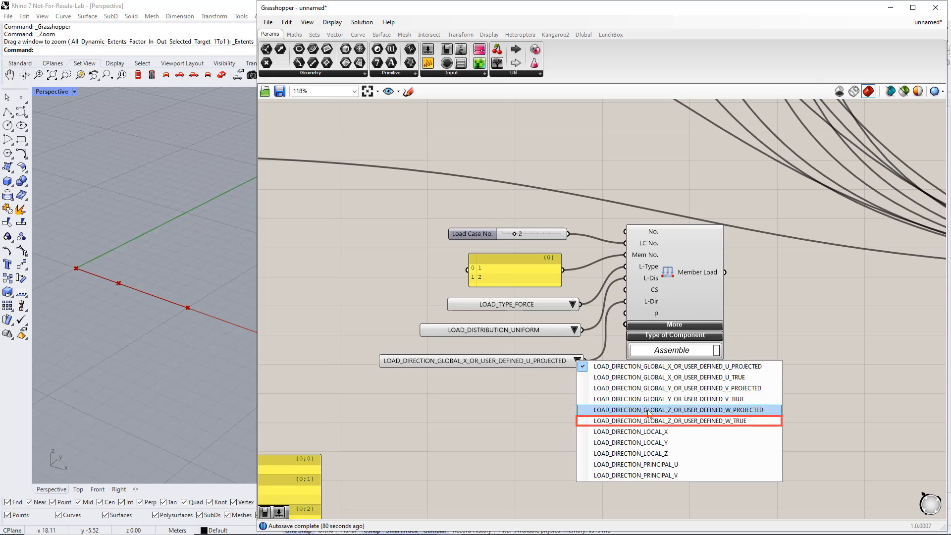
left_click(676, 422)
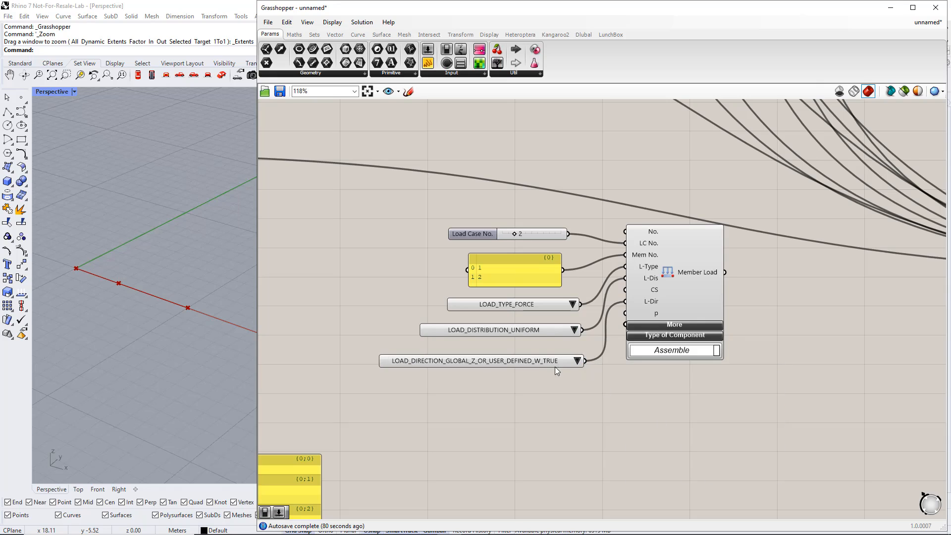
Create a number slider with value 5000 below the value lists and connect it to the p input of the Member Load component.
left_click_drag(643, 319, 675, 339)
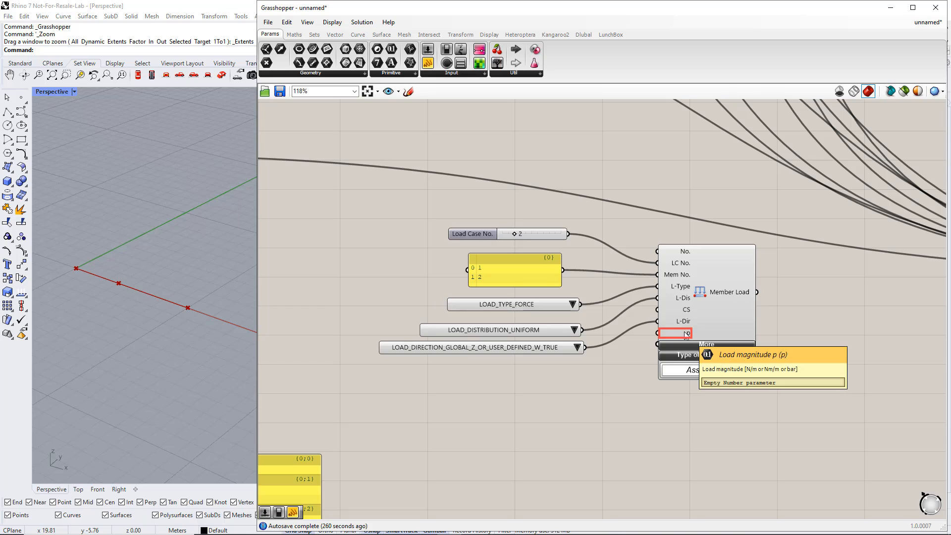
double_click(511, 382)
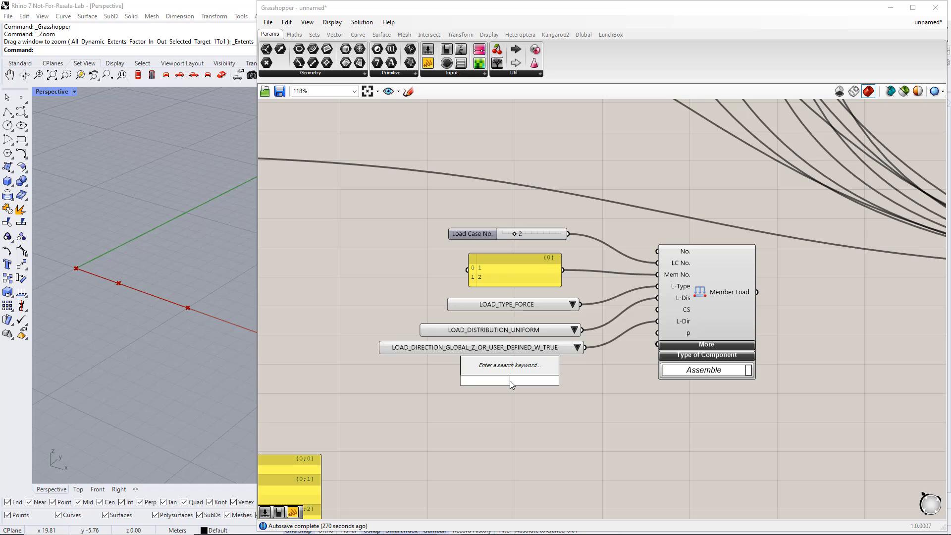
type("5000")
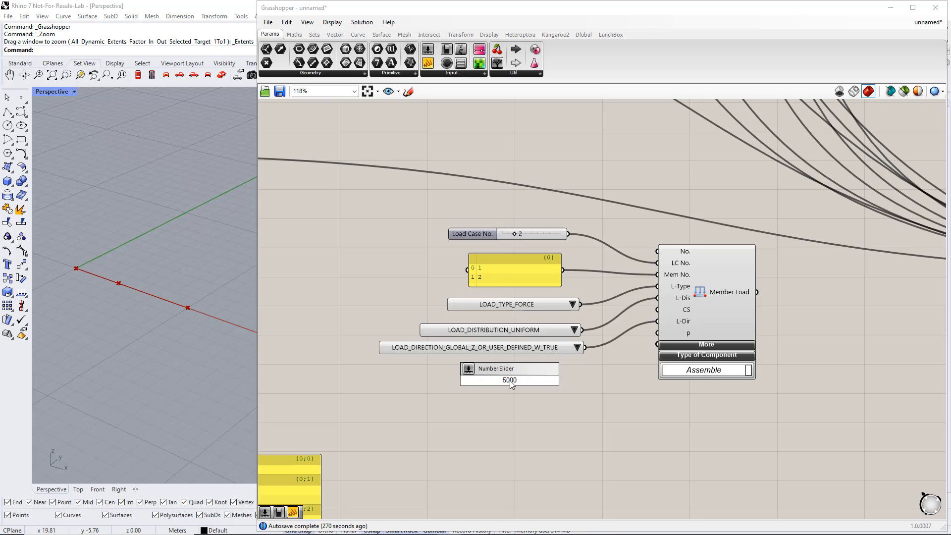
key("Return")
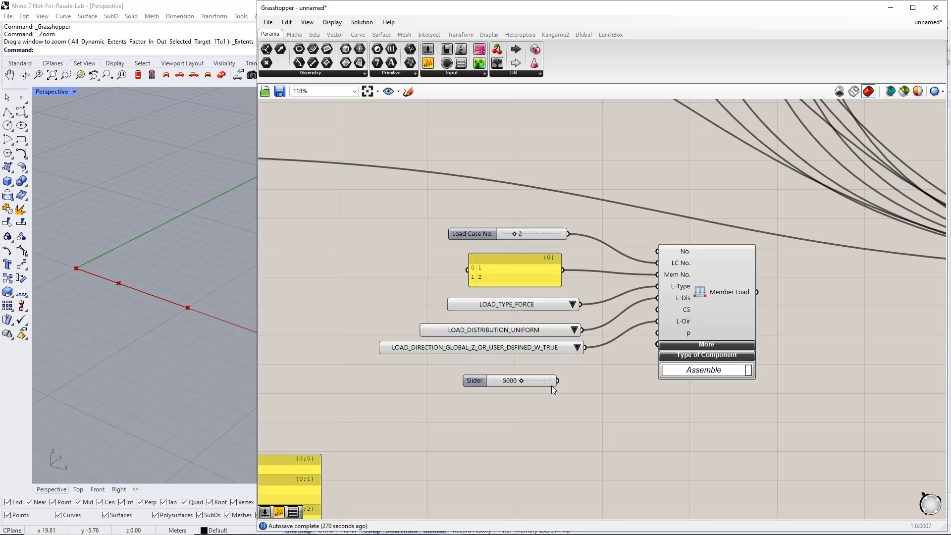
left_click_drag(558, 381, 657, 333)
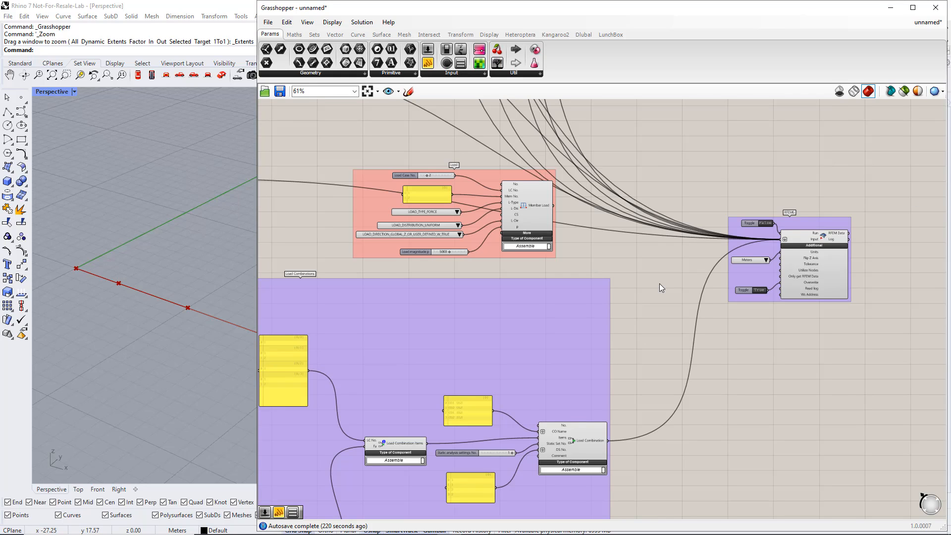
Add the Member Load output to the existing connections at the RFEM6 component's Input.
right_click_drag(659, 283, 605, 280)
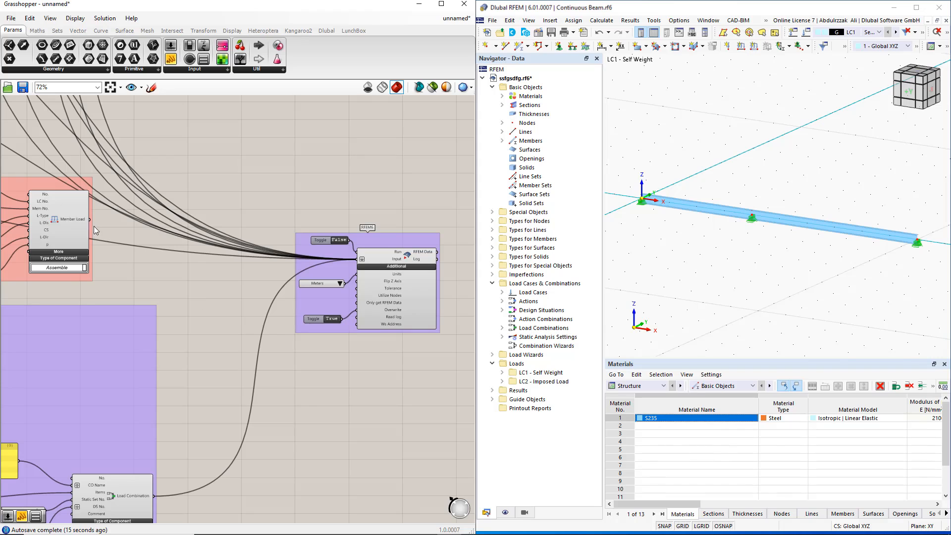
left_click_drag(90, 219, 358, 258, "shift")
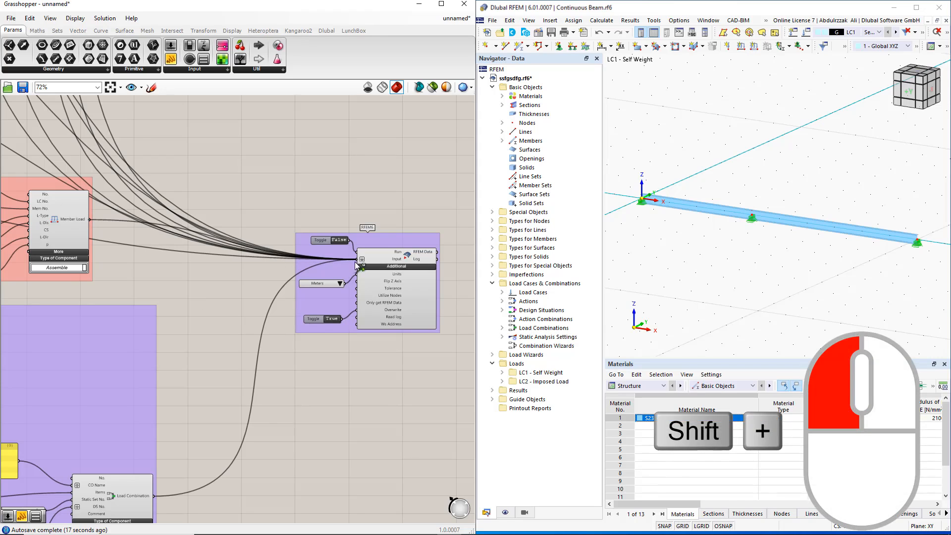
Switch the Run toggle of the RFEM6 component to True to export the model, and display load case LC2 in RFEM.
double_click(339, 240)
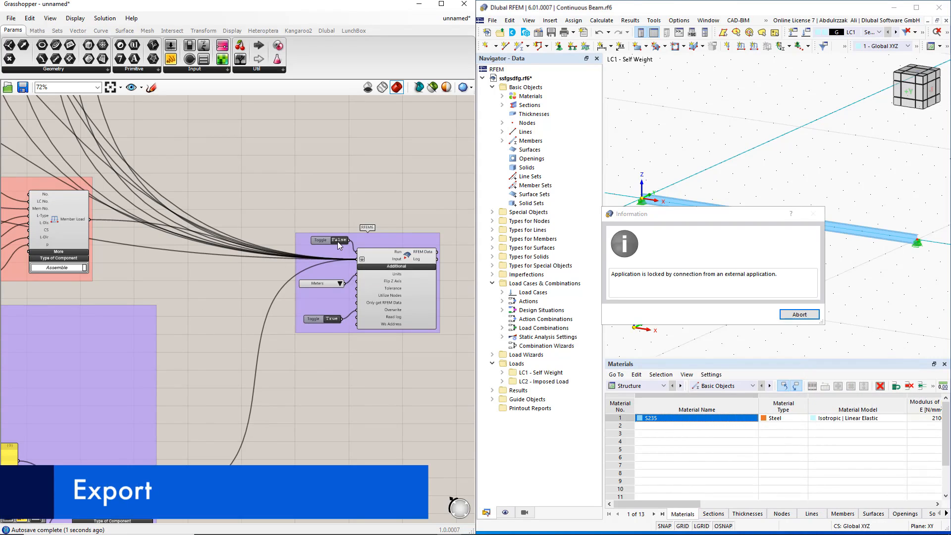
left_click(799, 317)
left_click(766, 316)
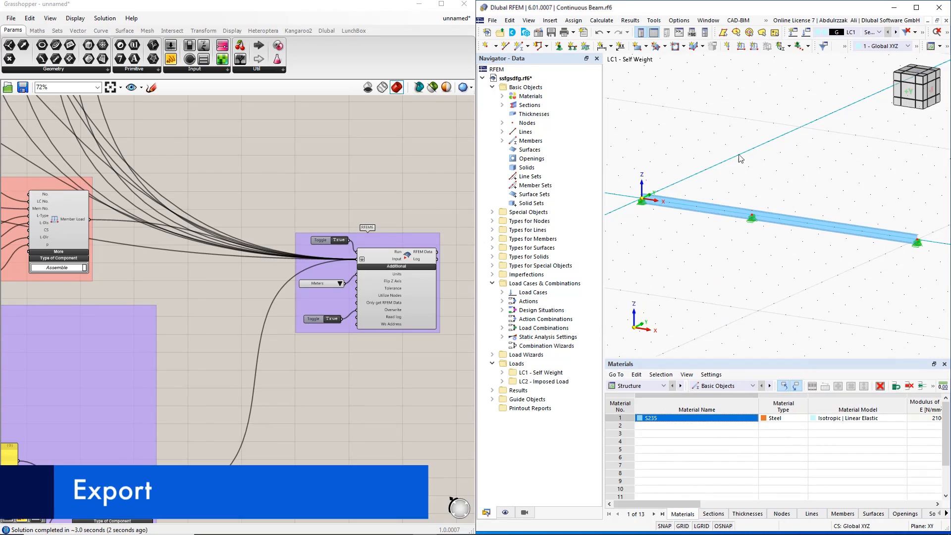
left_click(880, 32)
left_click(881, 49)
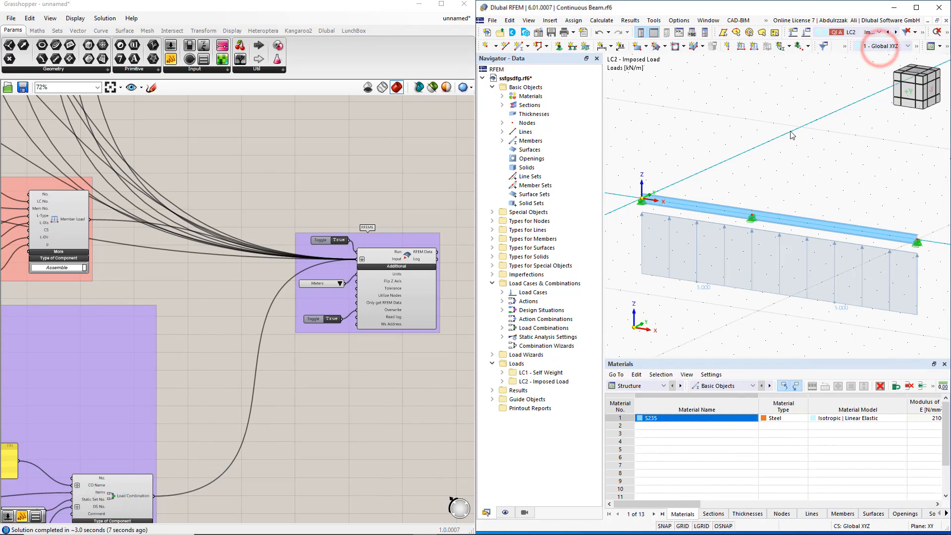
Place a Negative operator component in Grasshopper just below the load magnitude slider.
right_click_drag(200, 312, 418, 313)
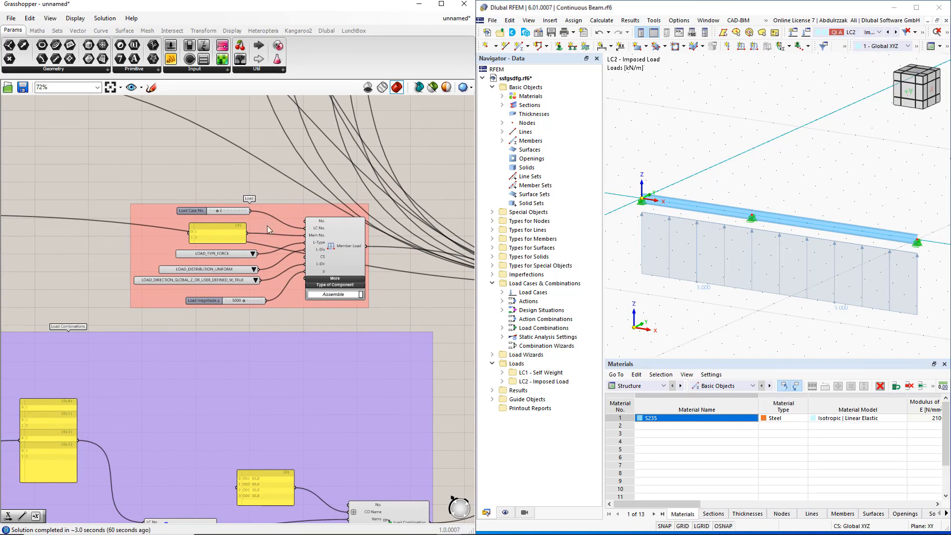
left_click(40, 31)
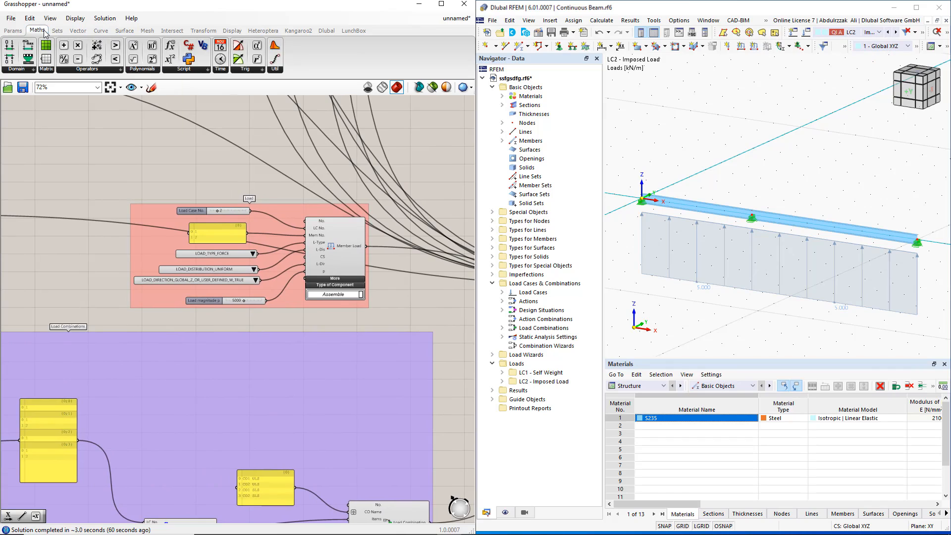
left_click(92, 69)
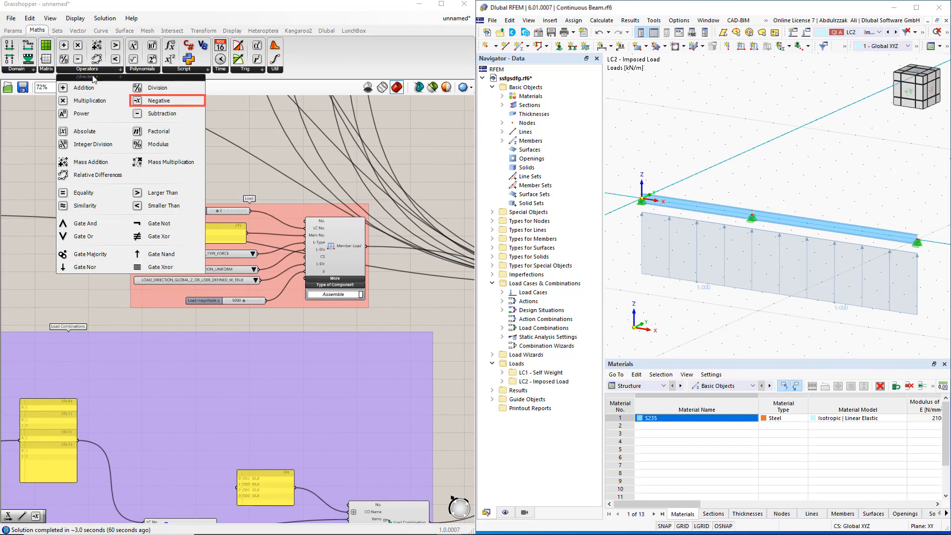
left_click(158, 100)
scroll(260, 339, "up", 4)
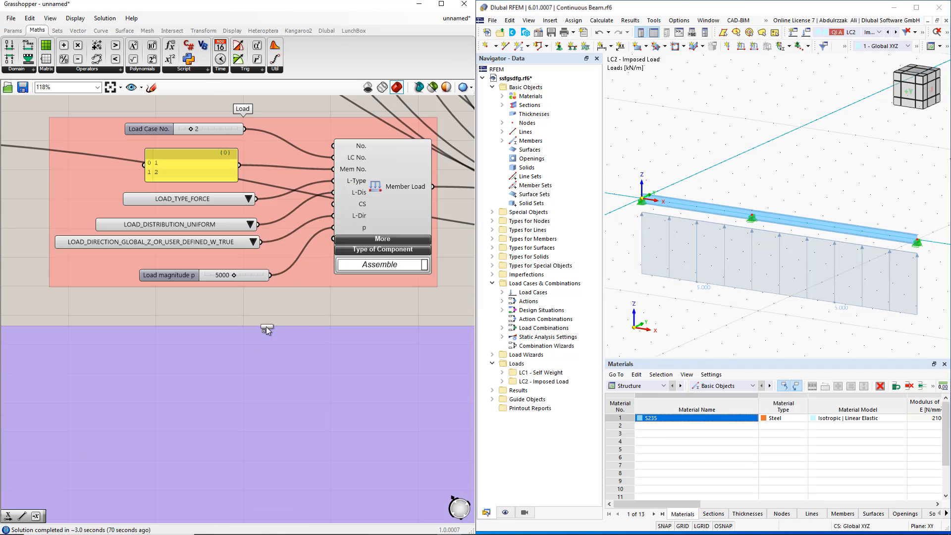
left_click(272, 309)
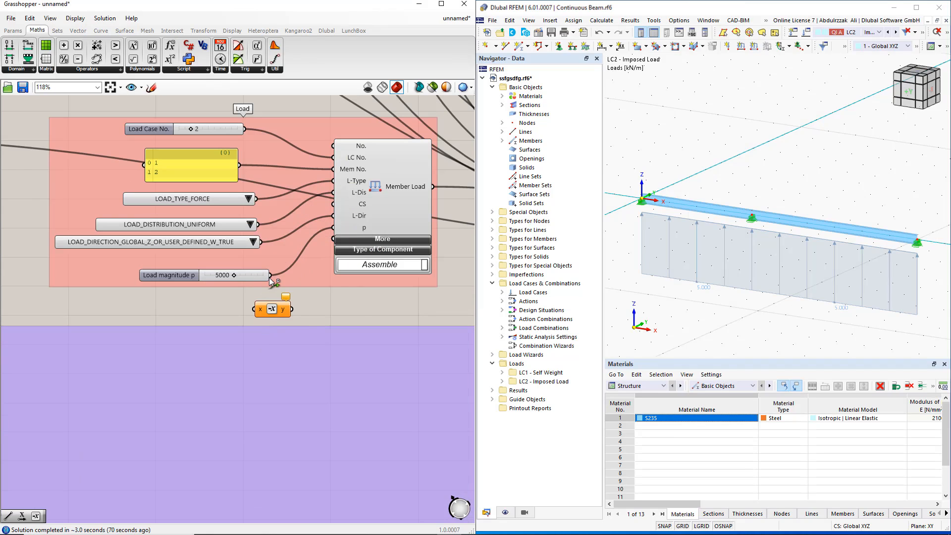
Route the 5000 load magnitude slider through the Negative component into the p input of the Member Load component.
left_click_drag(270, 277, 334, 228)
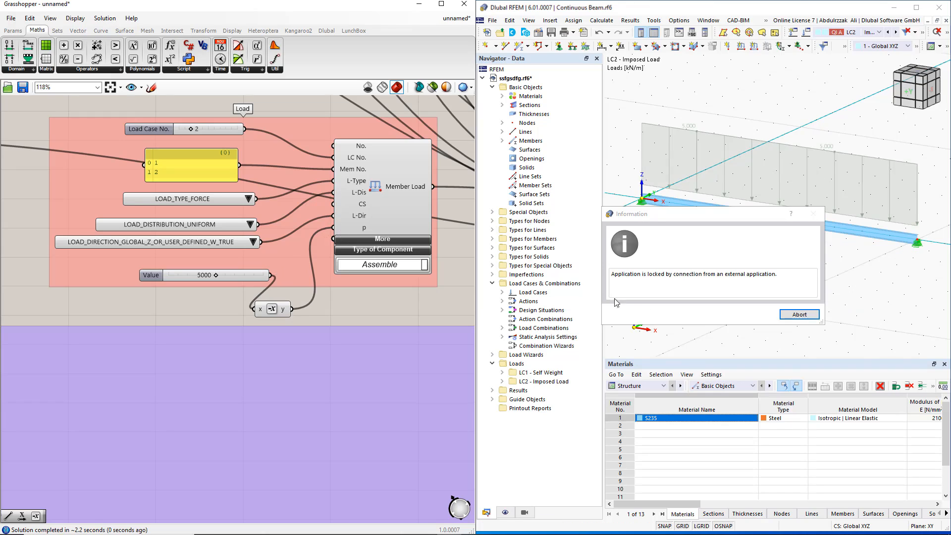
left_click(800, 314)
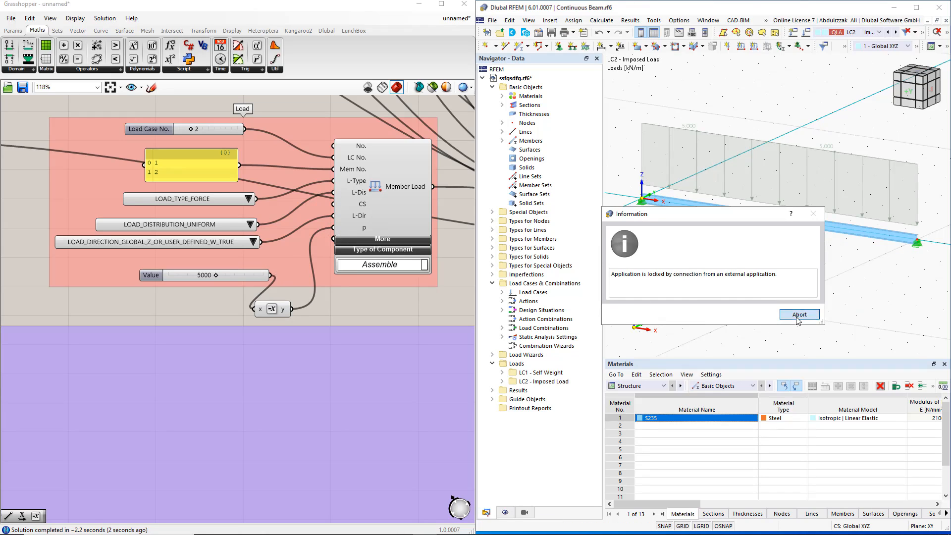
left_click(755, 315)
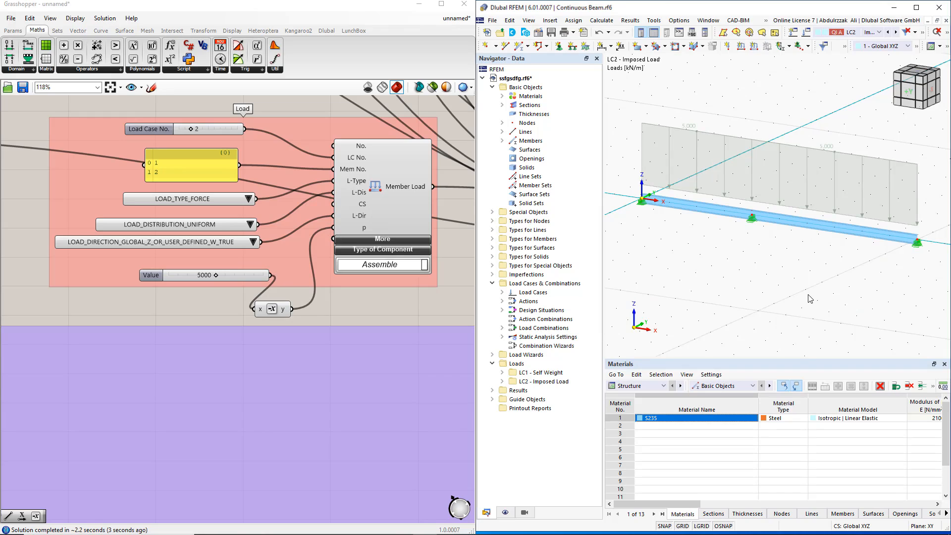